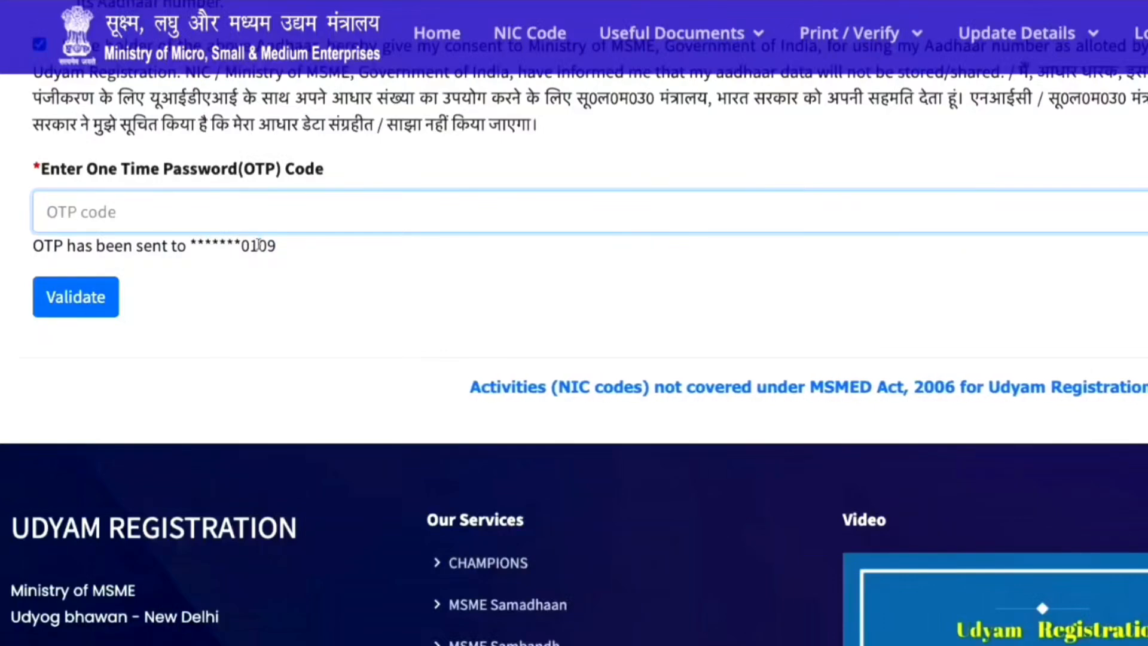
Step: Enter the Aadhaar OTP received on the mobile and validate it
click(255, 249)
mouse_move(255, 248)
mouse_down()
mouse_move(277, 249)
mouse_move(243, 246)
mouse_up()
click(293, 250)
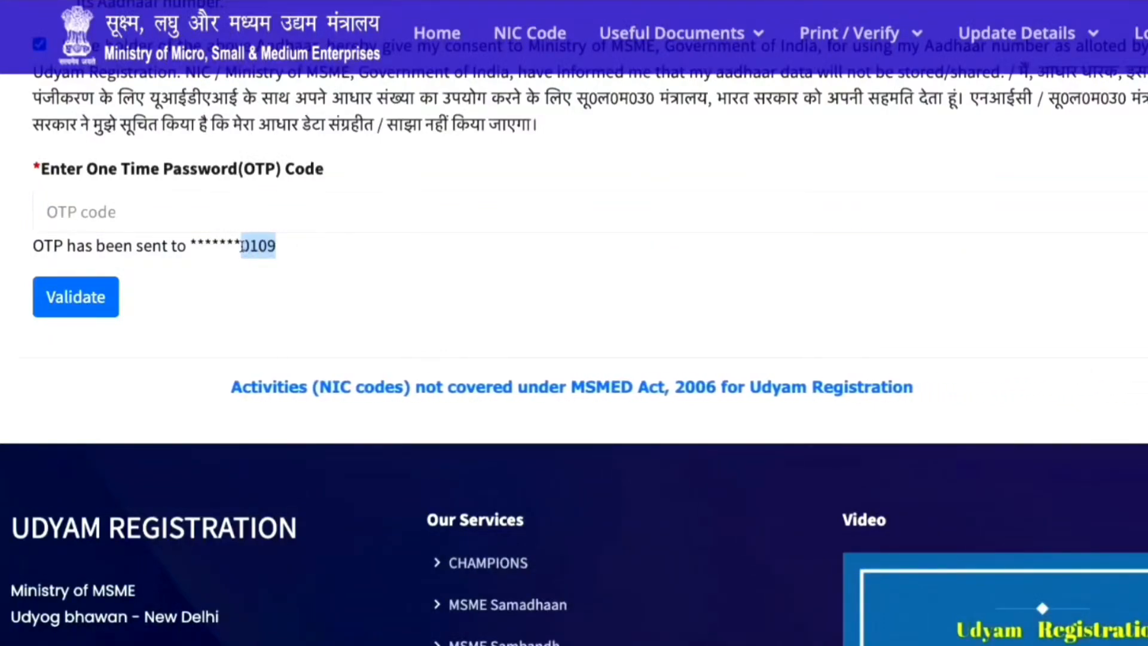
click(280, 224)
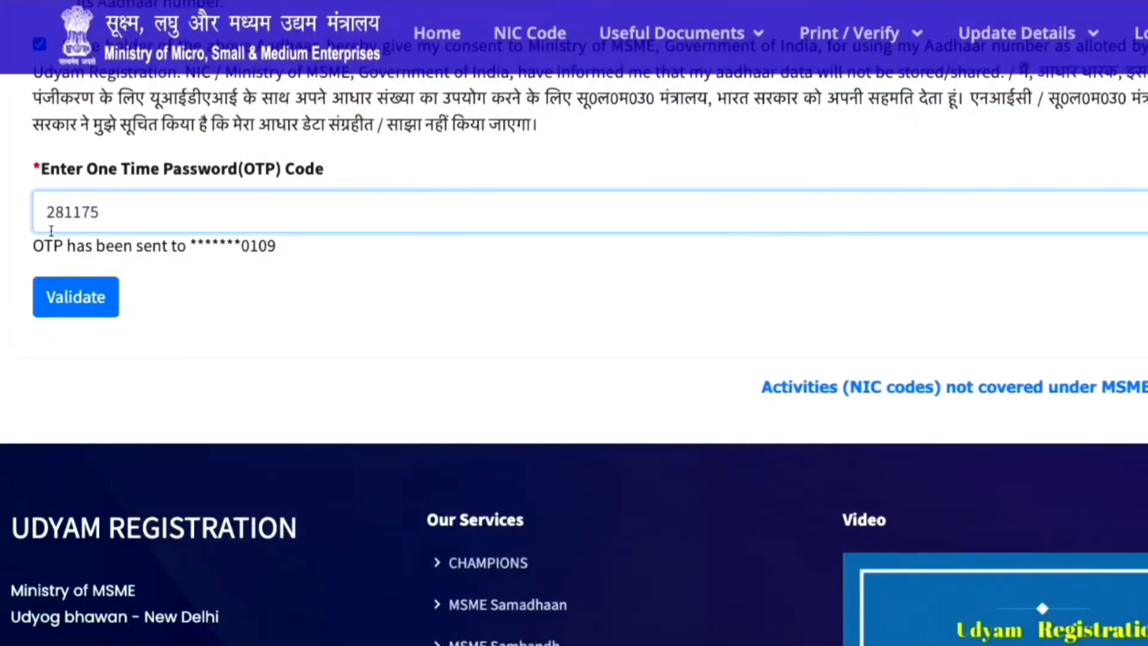
click(88, 309)
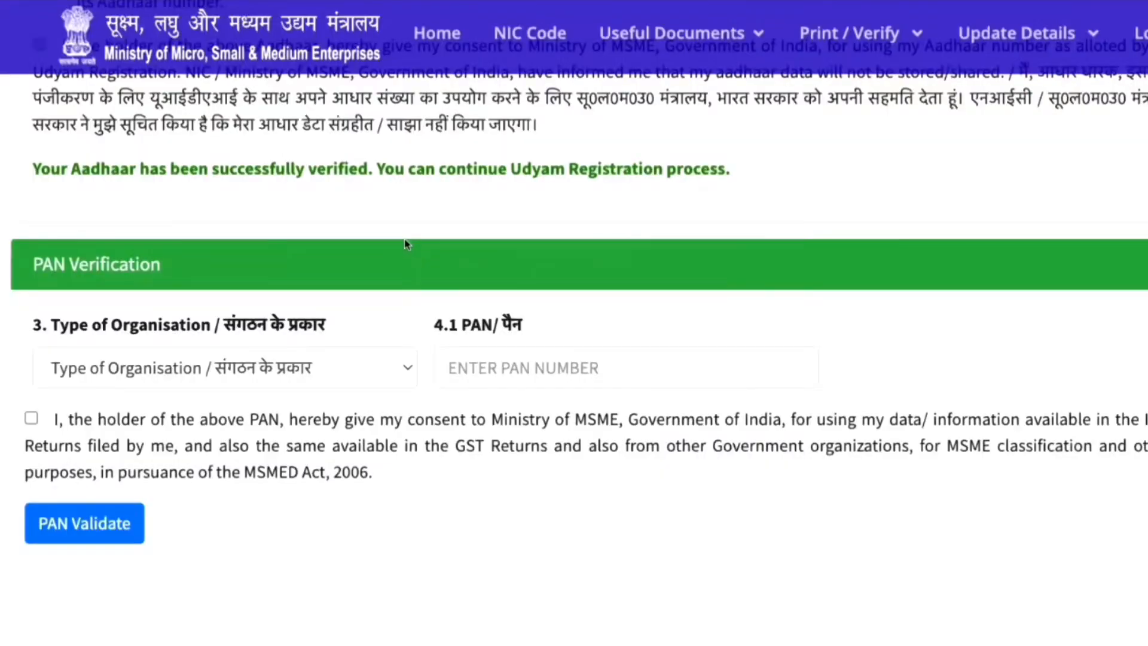
Step: Set Type of Organisation to 1. Proprietary
drag(40, 172, 365, 172)
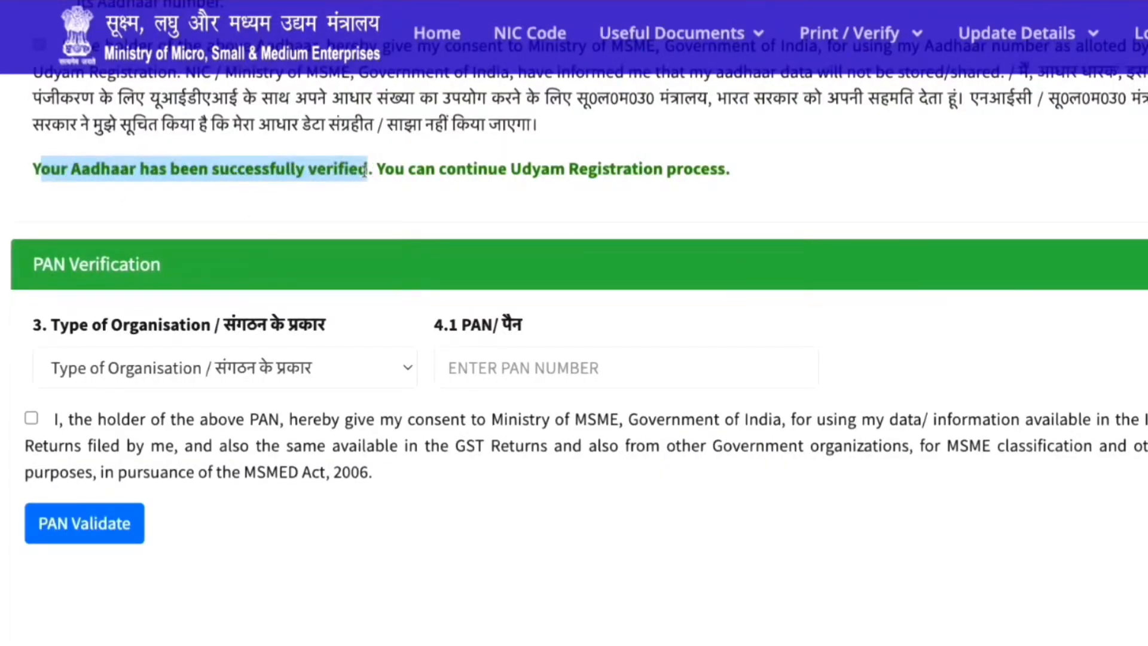
drag(445, 171, 169, 163)
click(732, 171)
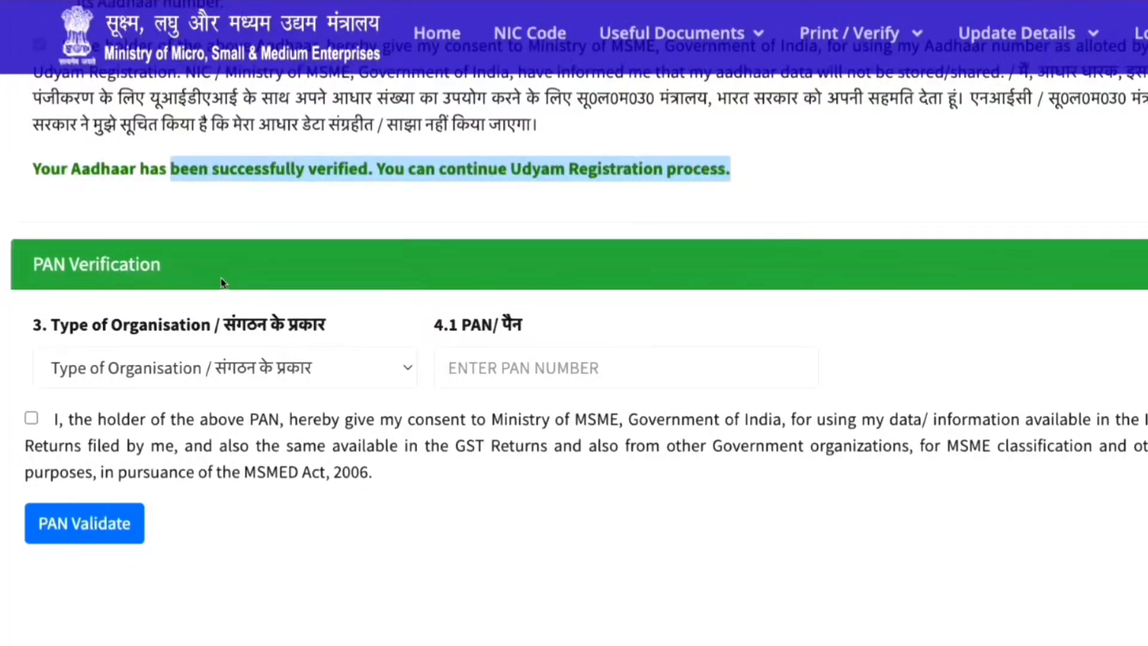
drag(70, 325, 330, 329)
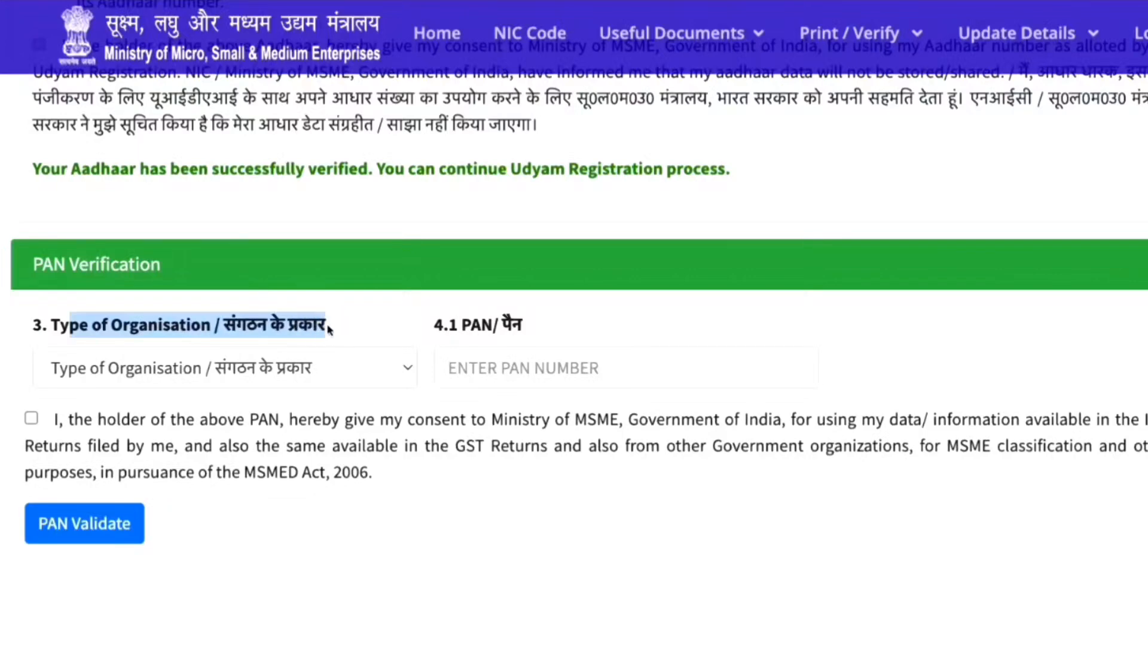
click(283, 368)
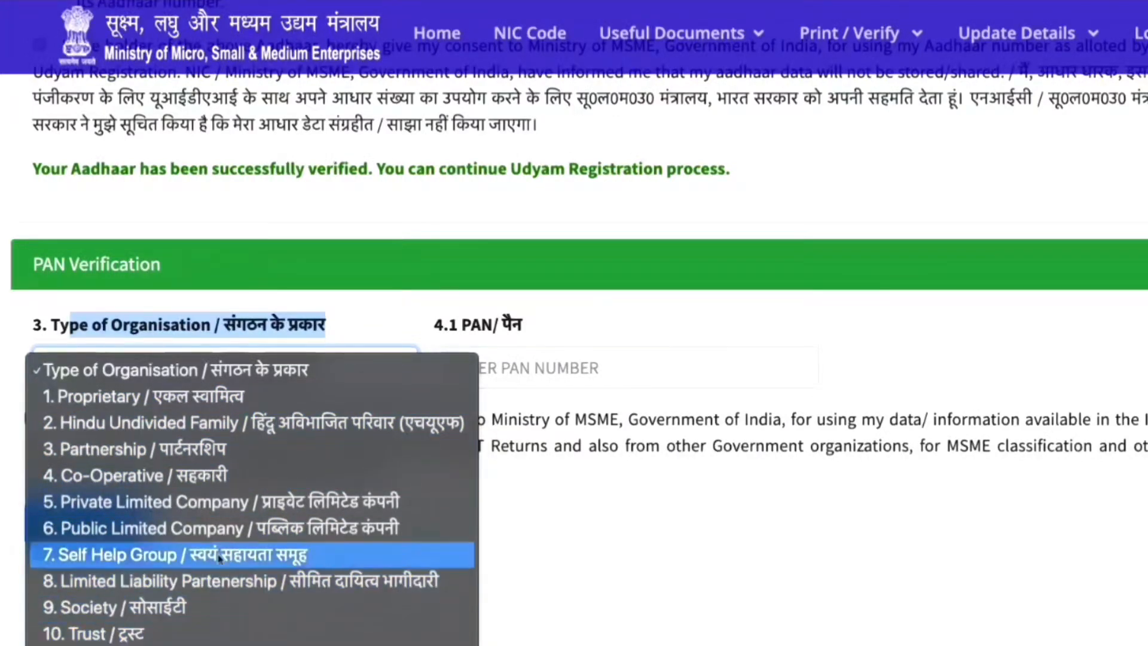
click(219, 401)
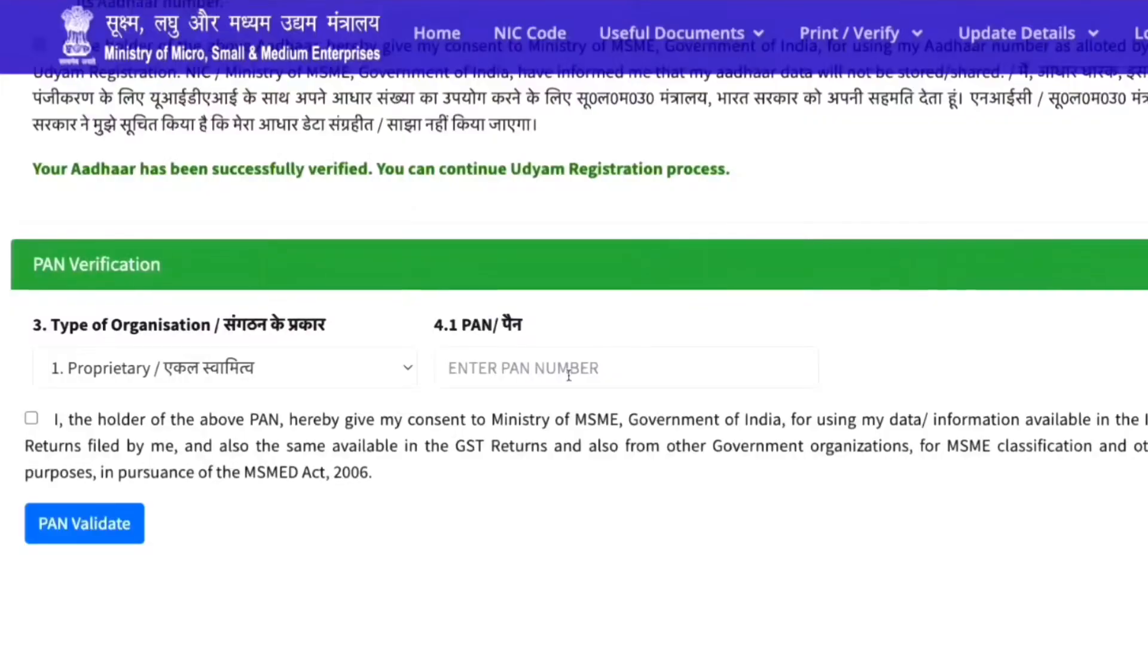
Step: Enter the PAN, give consent for its use, and validate it
click(579, 368)
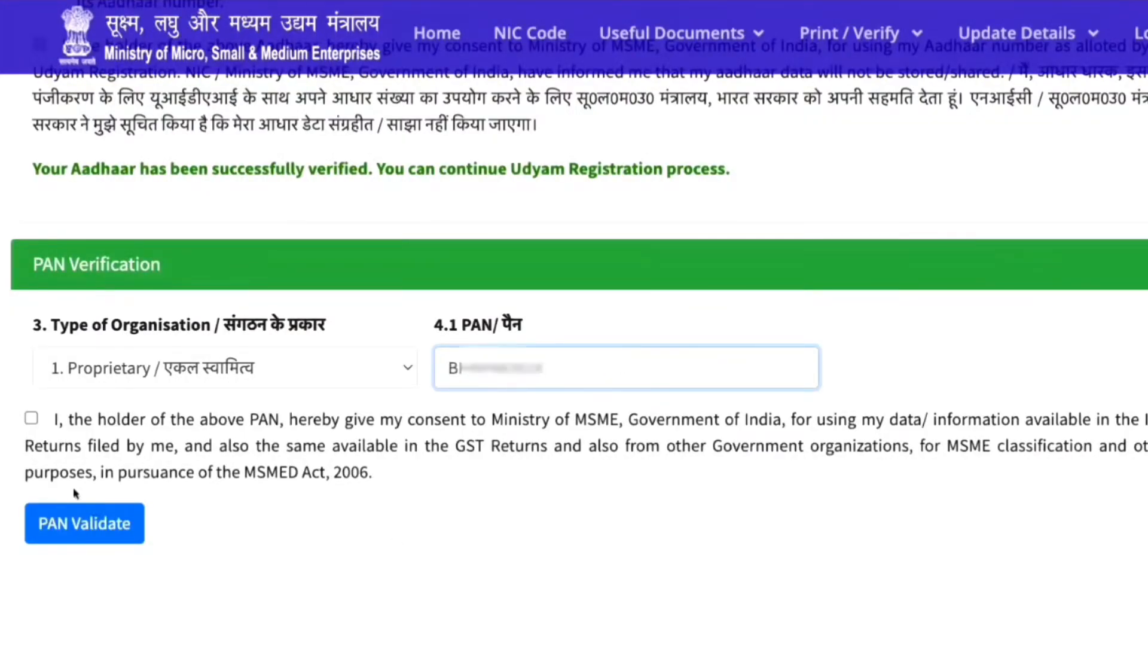
click(31, 419)
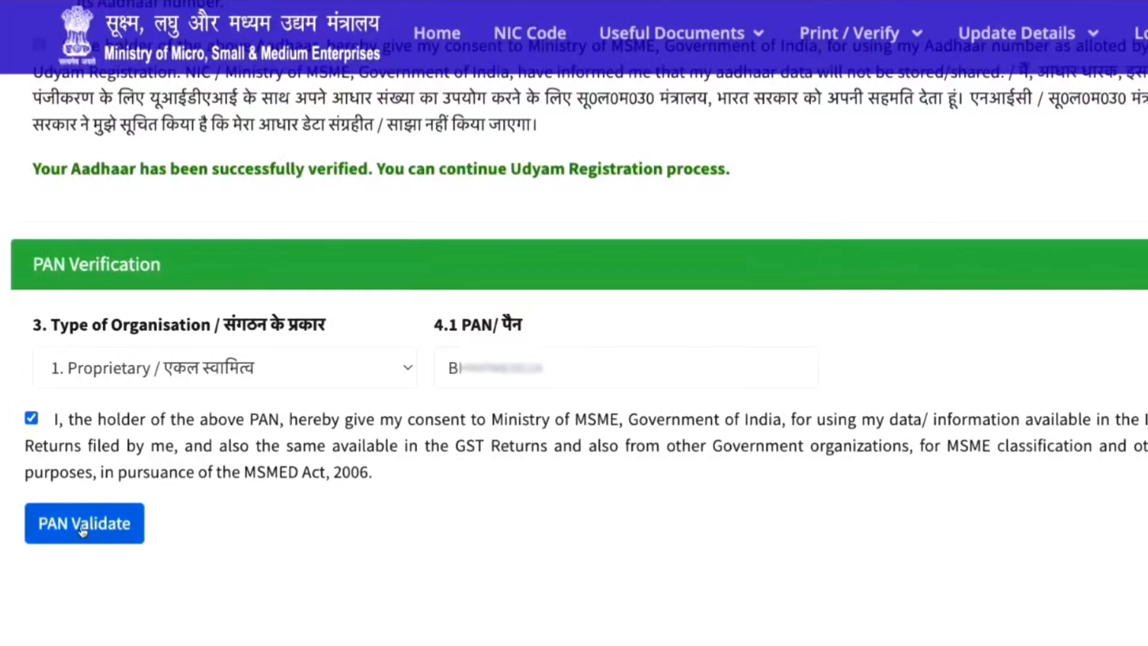
click(121, 526)
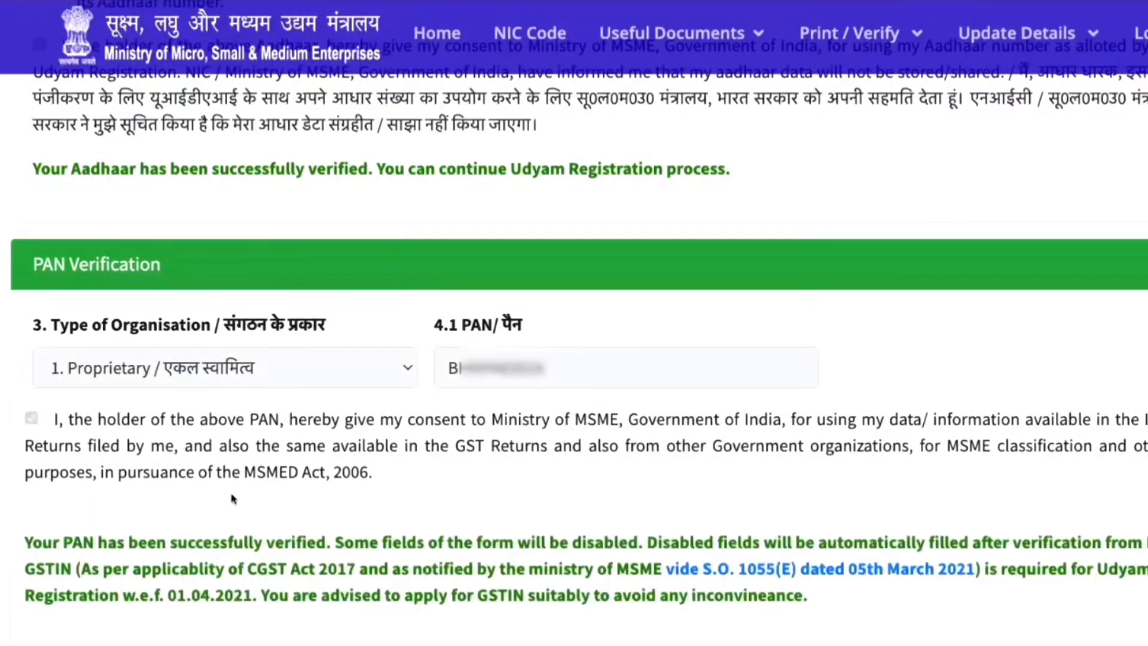
Step: Answer Yes to 'Do you have GSTIN?'
drag(42, 543, 580, 547)
scroll(611, 384, down, 5)
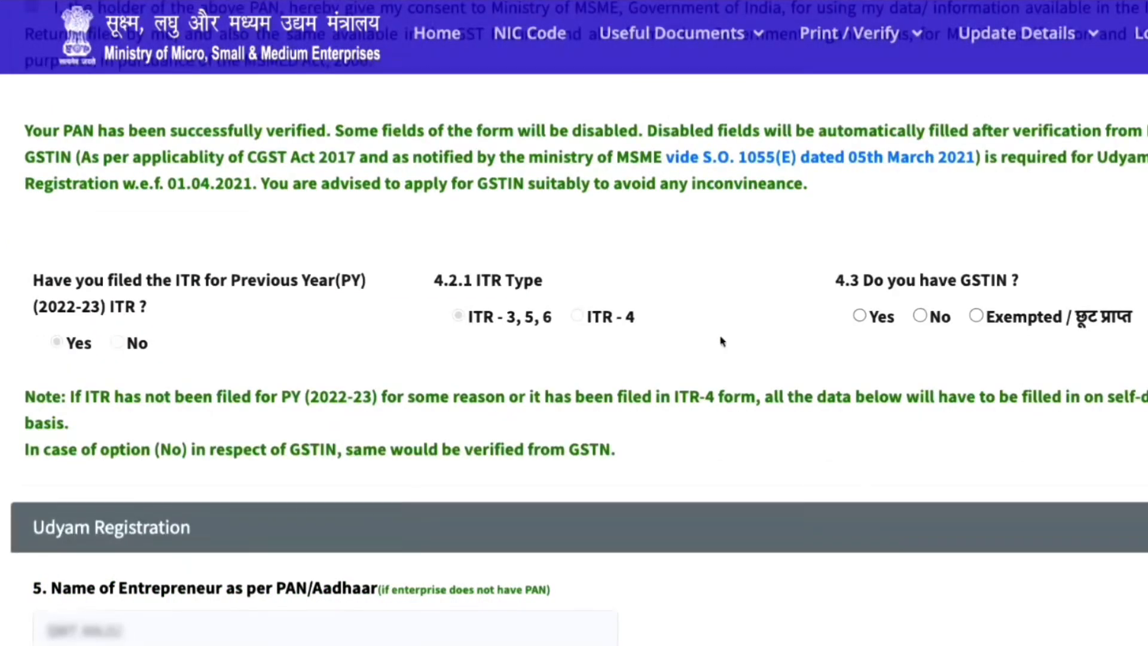
click(860, 316)
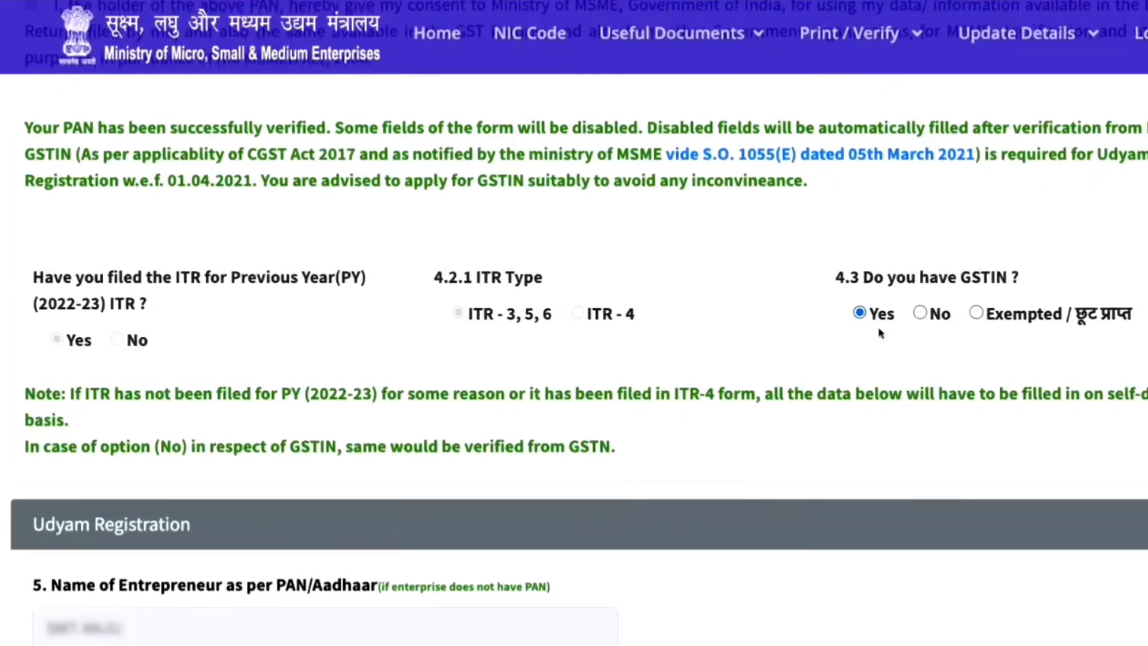
click(920, 314)
click(863, 317)
scroll(863, 353, down, 6)
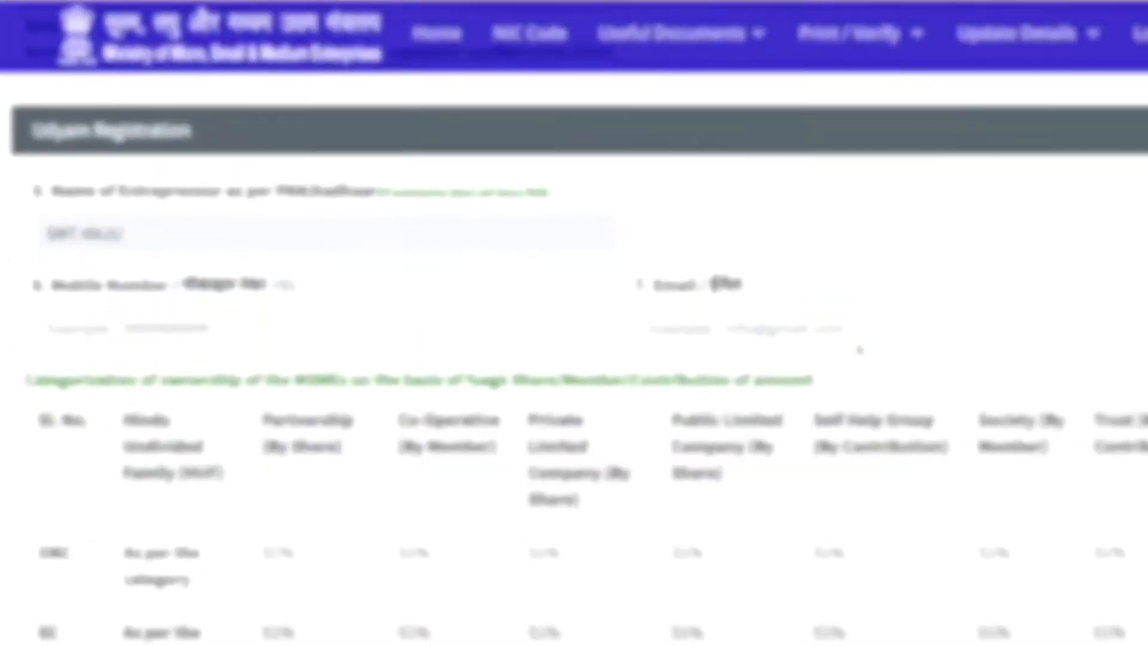
Step: Fill in the entrepreneur's mobile number and e-mail address in fields 6 and 7
drag(56, 223, 144, 231)
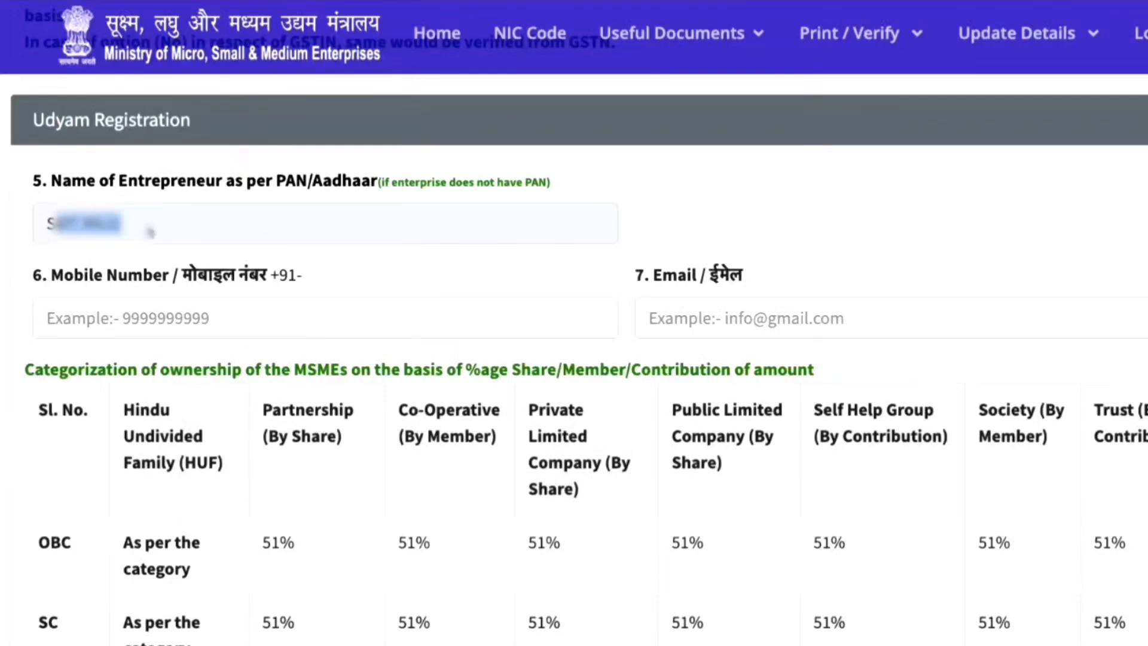
drag(46, 223, 144, 230)
click(127, 319)
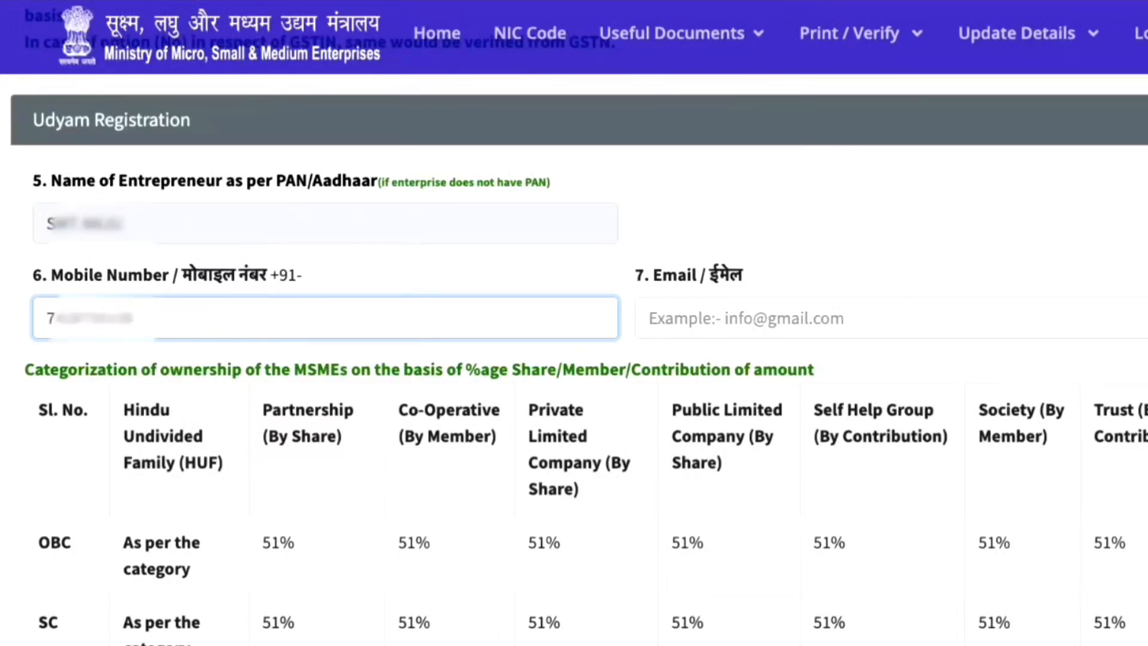
drag(147, 324, 15, 317)
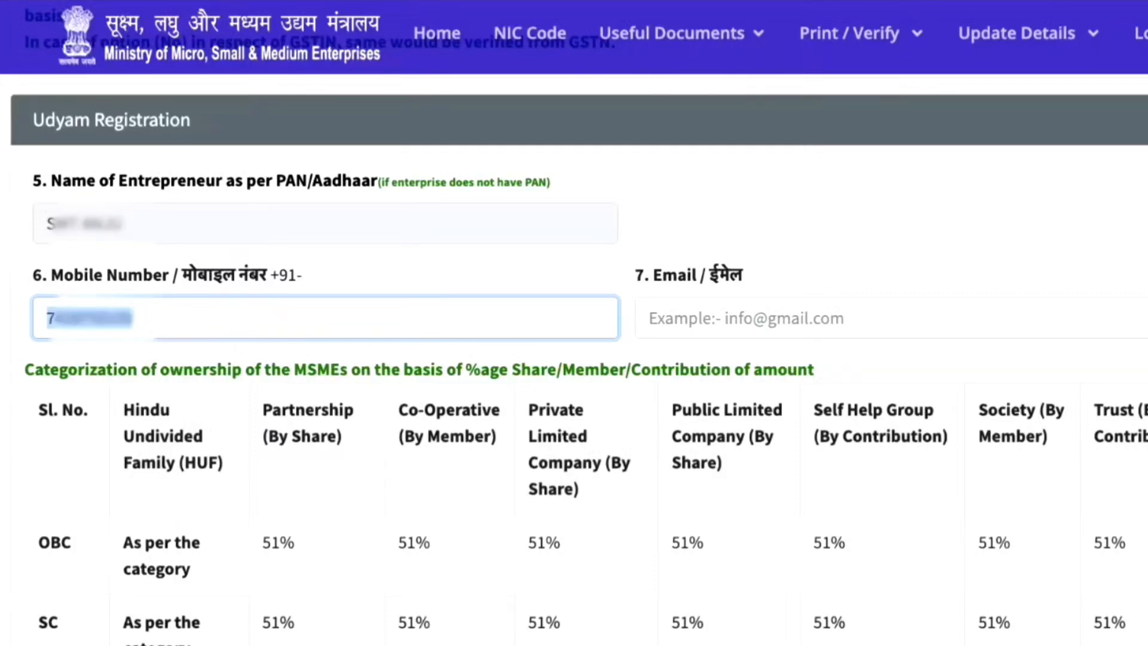
click(715, 331)
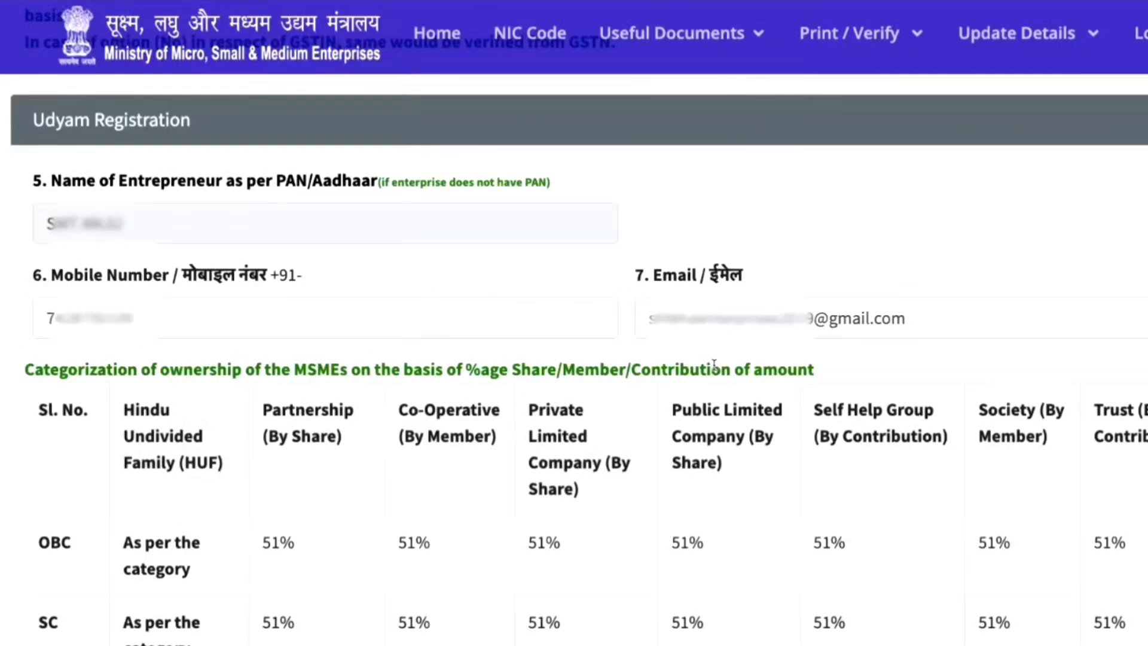
scroll(713, 365, down, 10)
Step: Select General social category, Female gender and No for specially abled
drag(102, 124, 240, 138)
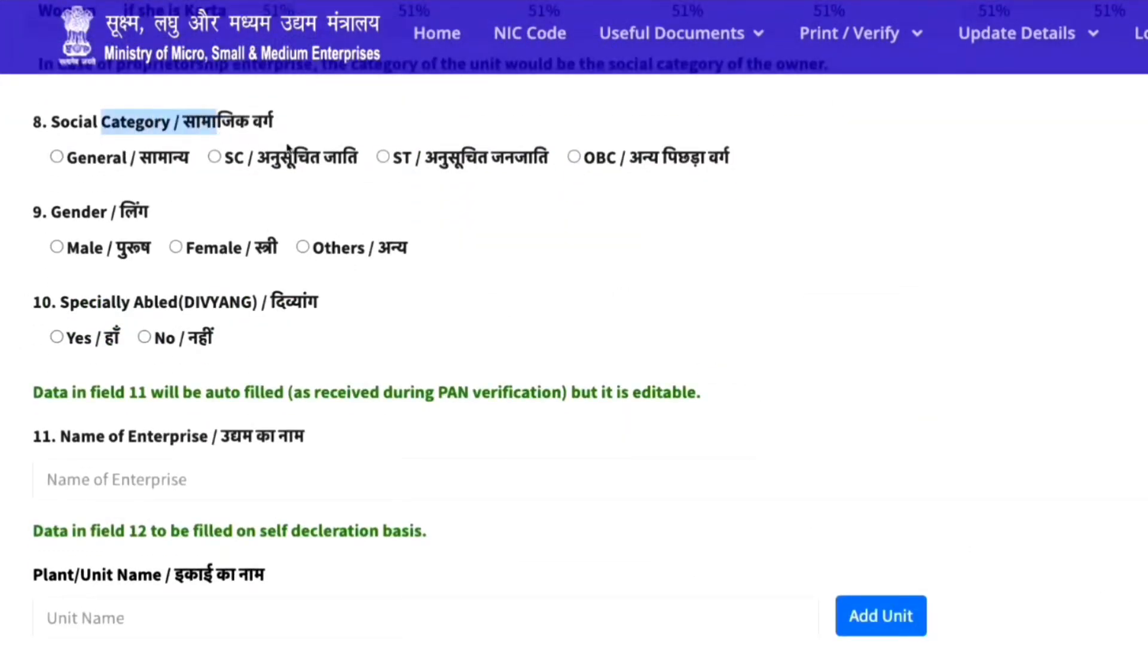
click(288, 148)
click(59, 161)
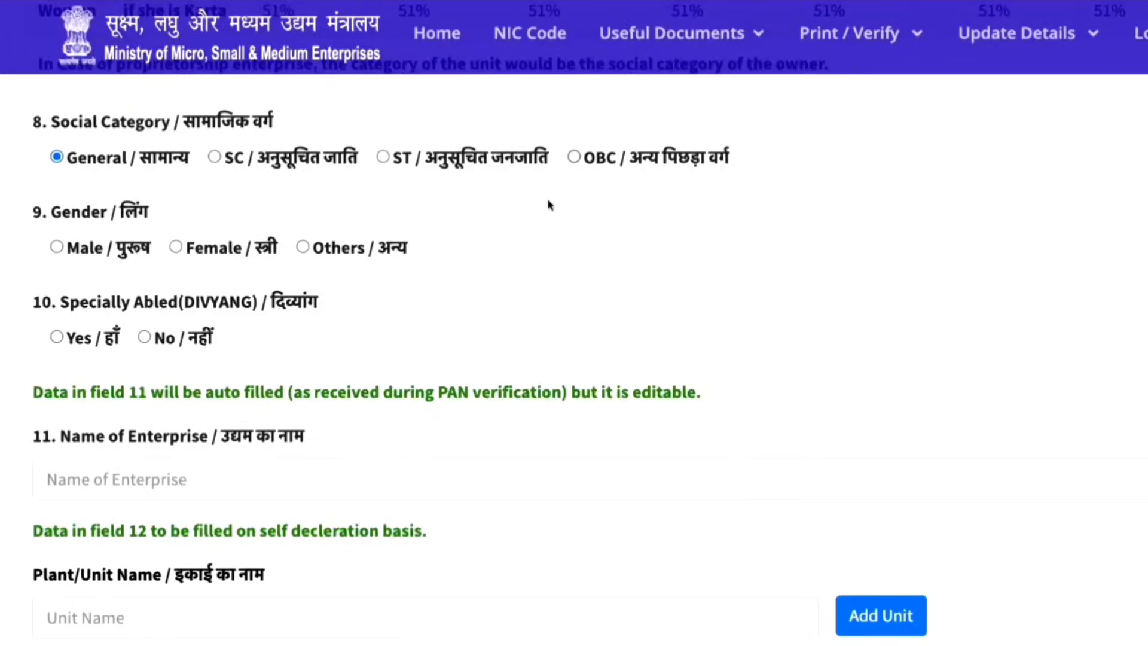
click(188, 249)
drag(80, 303, 219, 306)
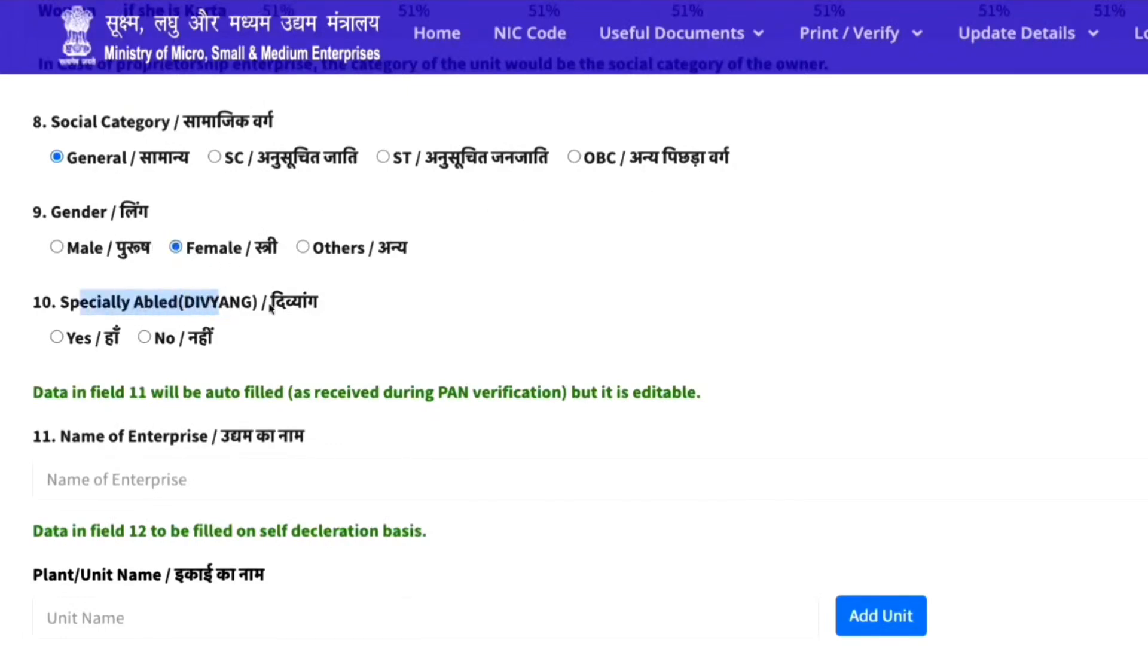
click(145, 338)
Step: Enter the enterprise name in field 11
scroll(195, 360, down, 5)
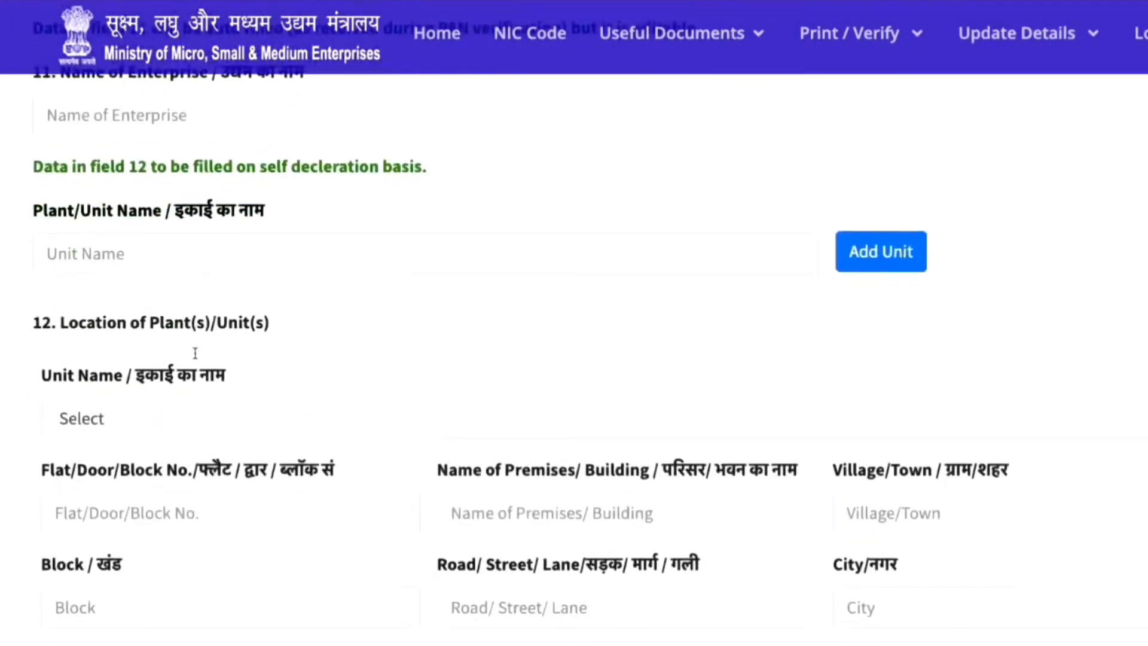
scroll(138, 144, up, 1)
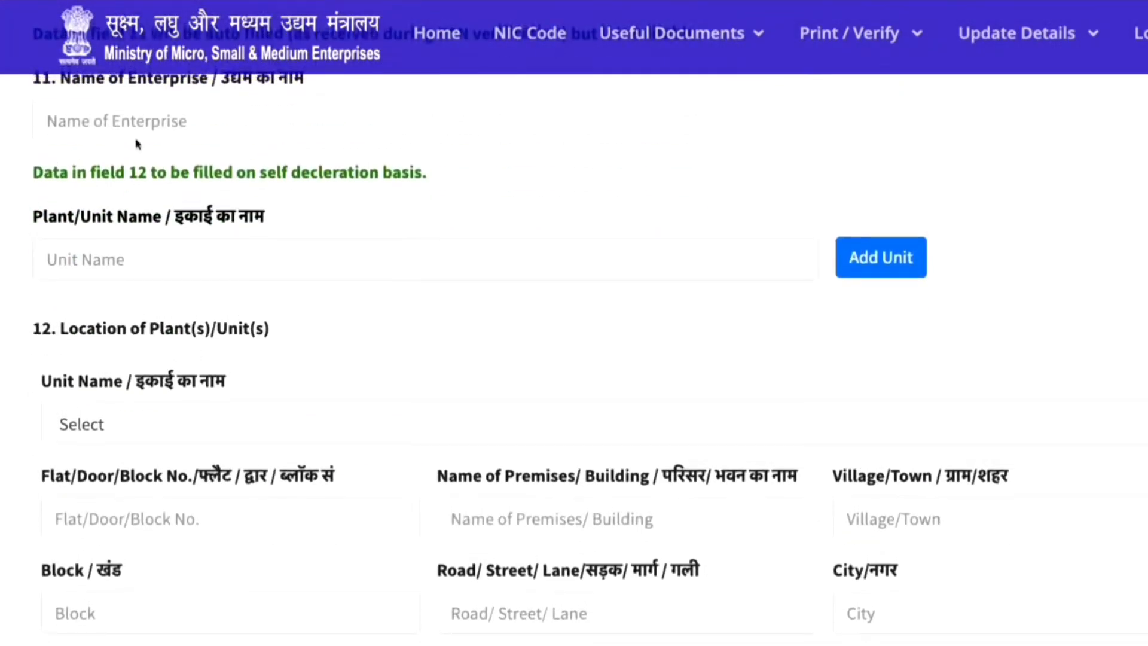
click(110, 131)
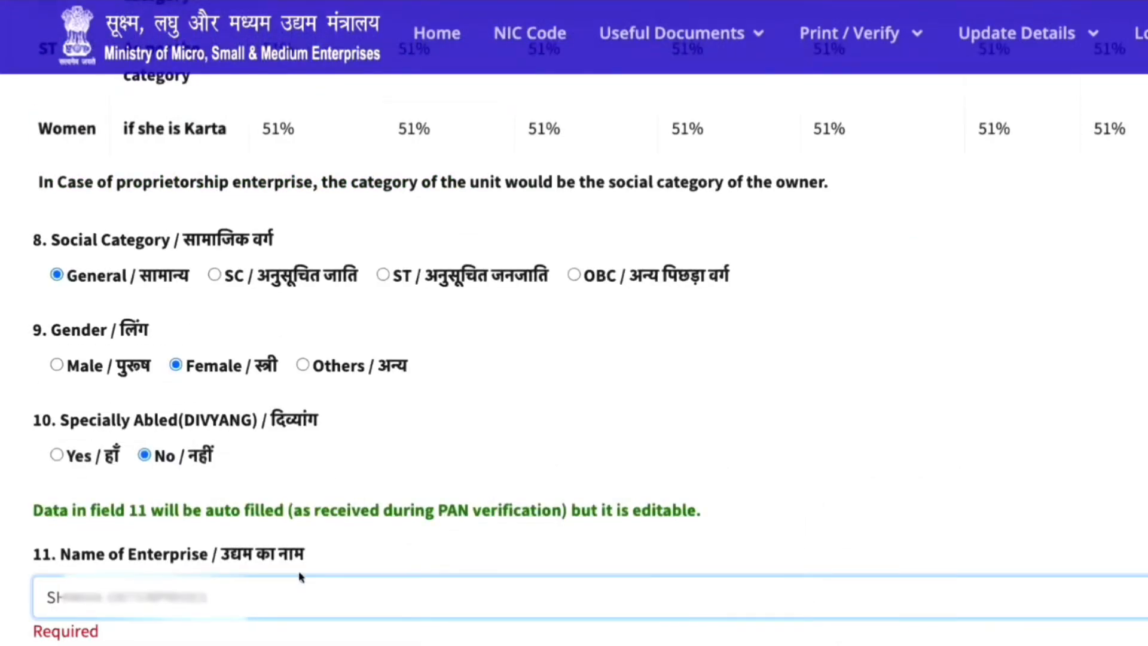
Step: Add the unit name to the units list and select it for the plant location
click(391, 547)
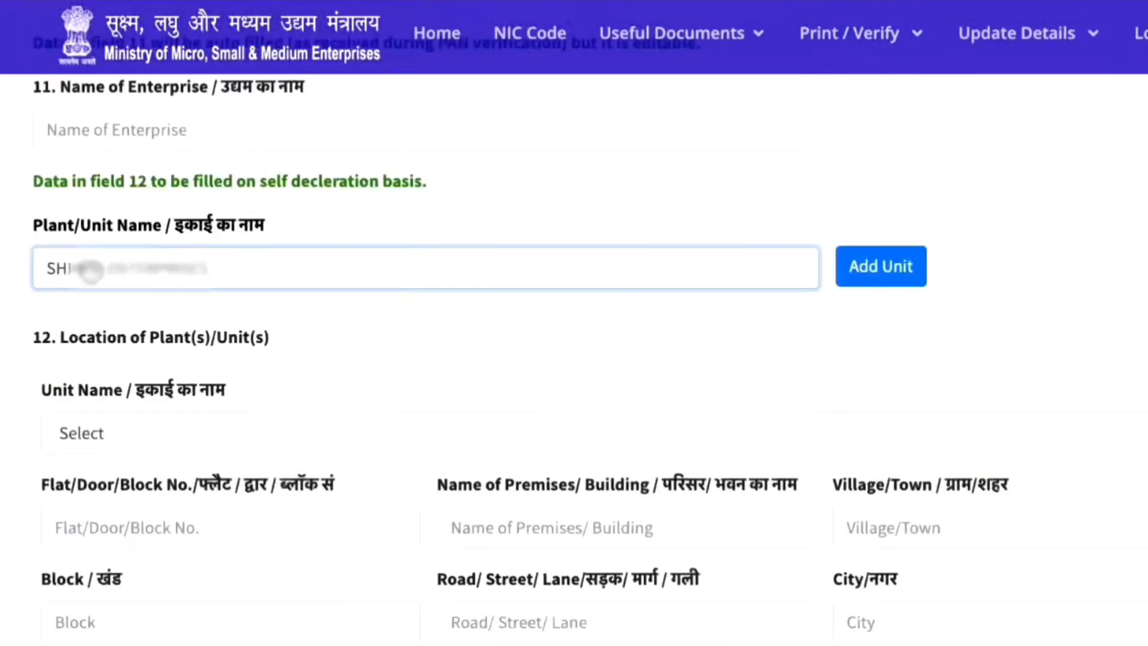
click(878, 267)
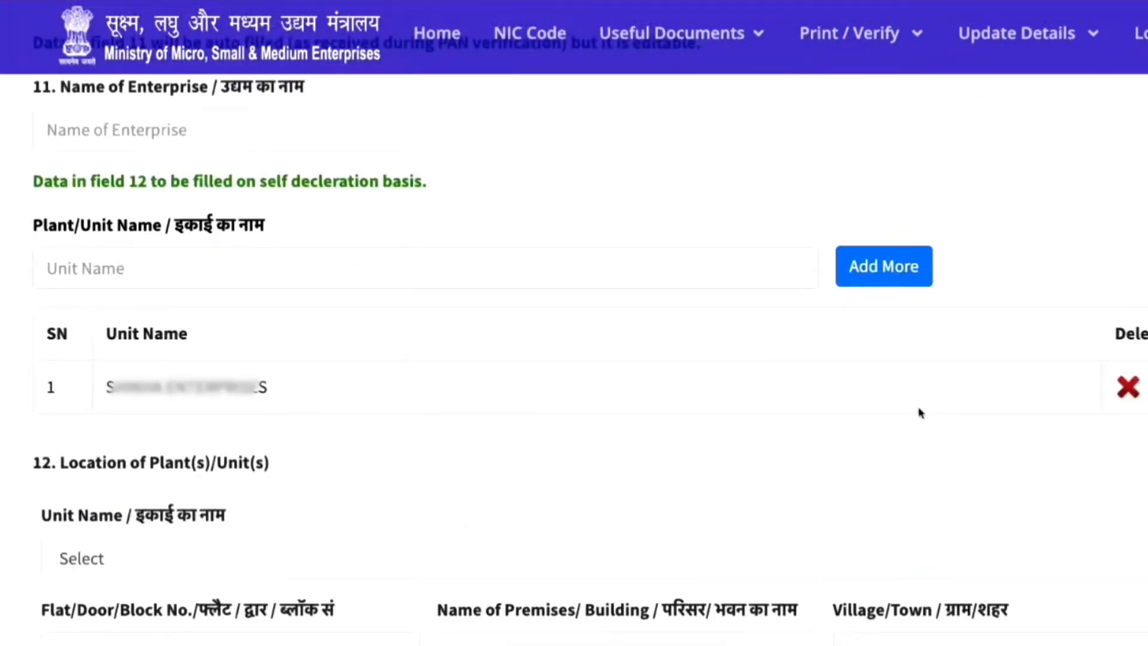
drag(106, 388, 269, 401)
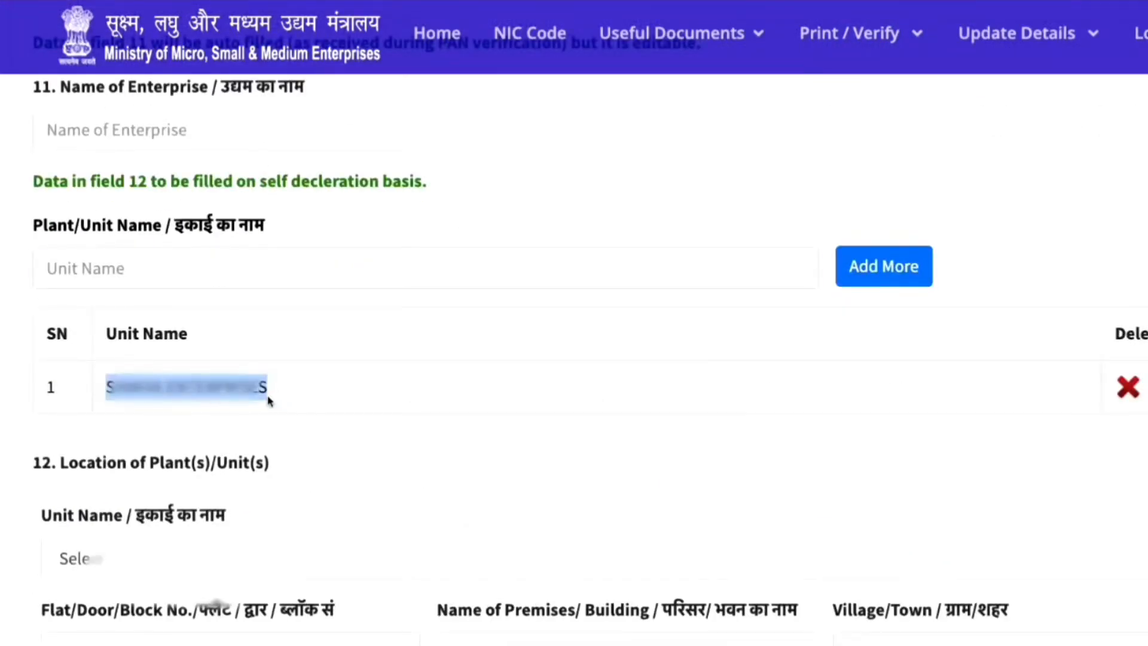
click(88, 552)
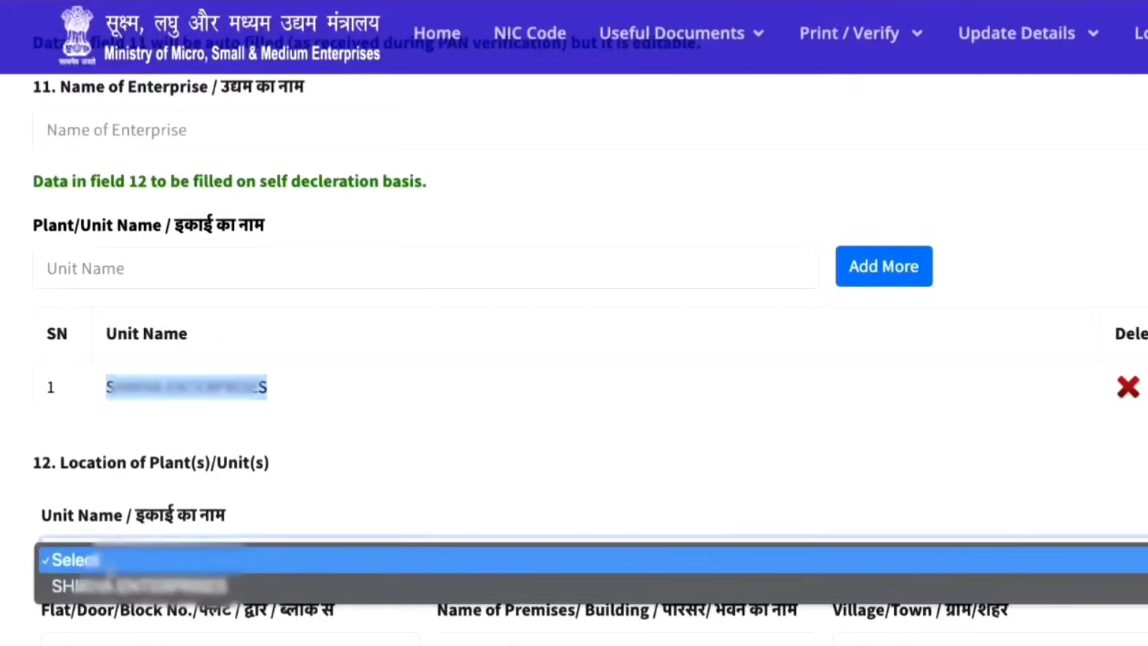
click(78, 585)
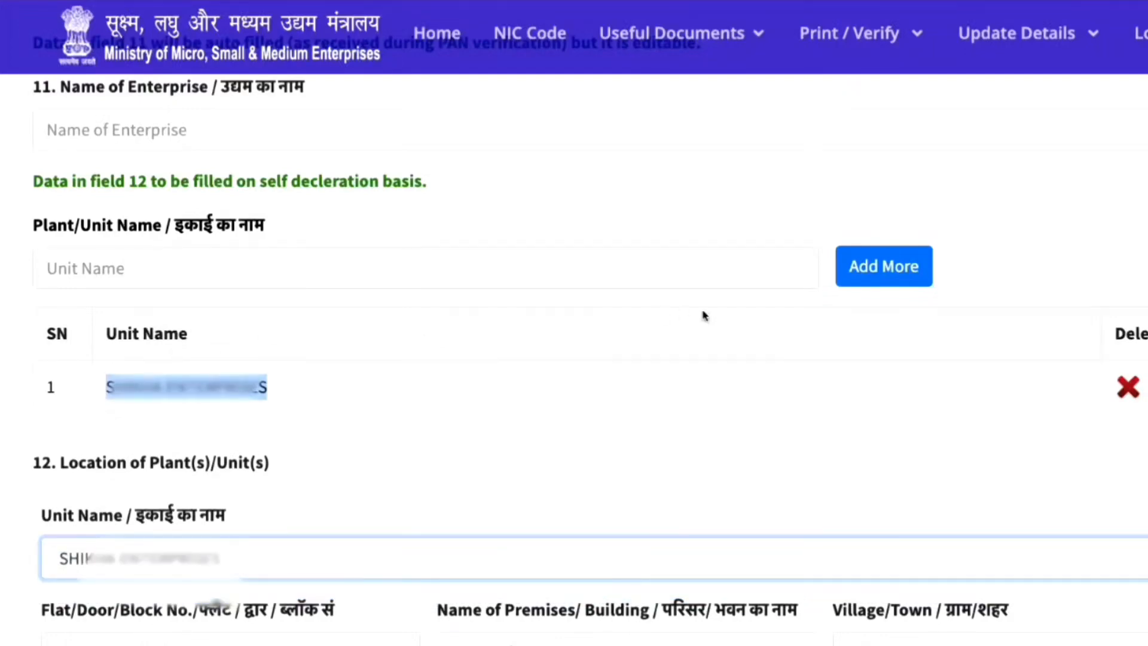
click(197, 556)
click(326, 493)
Step: Fill in the plant's full address, state and district, and add it as row 1
scroll(123, 225, down, 5)
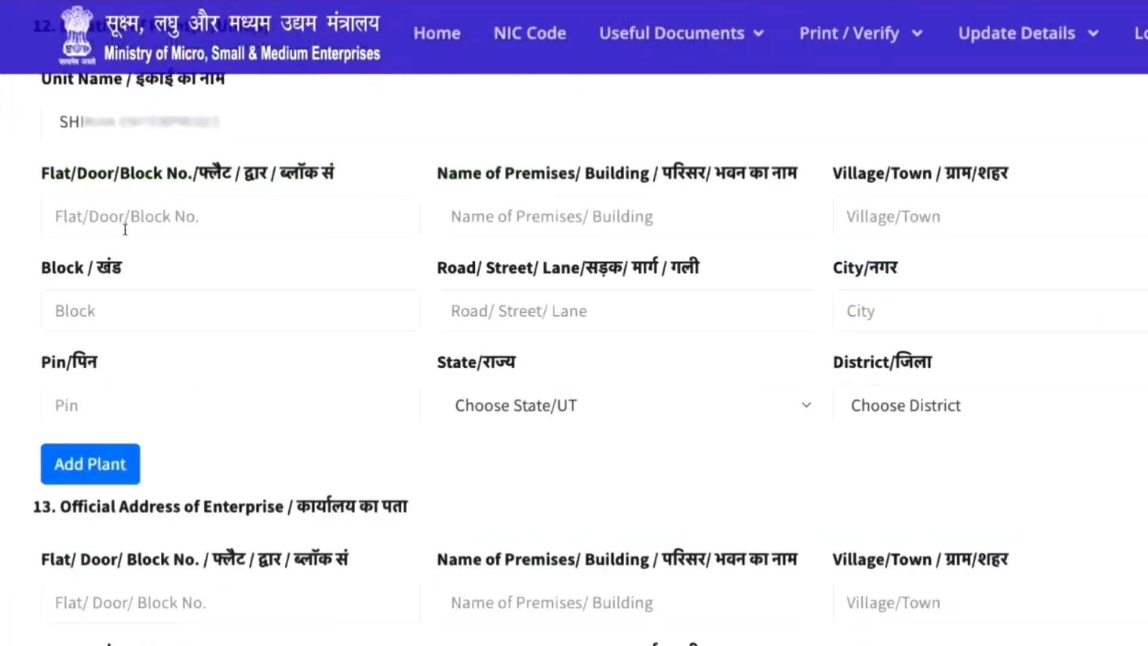
click(126, 217)
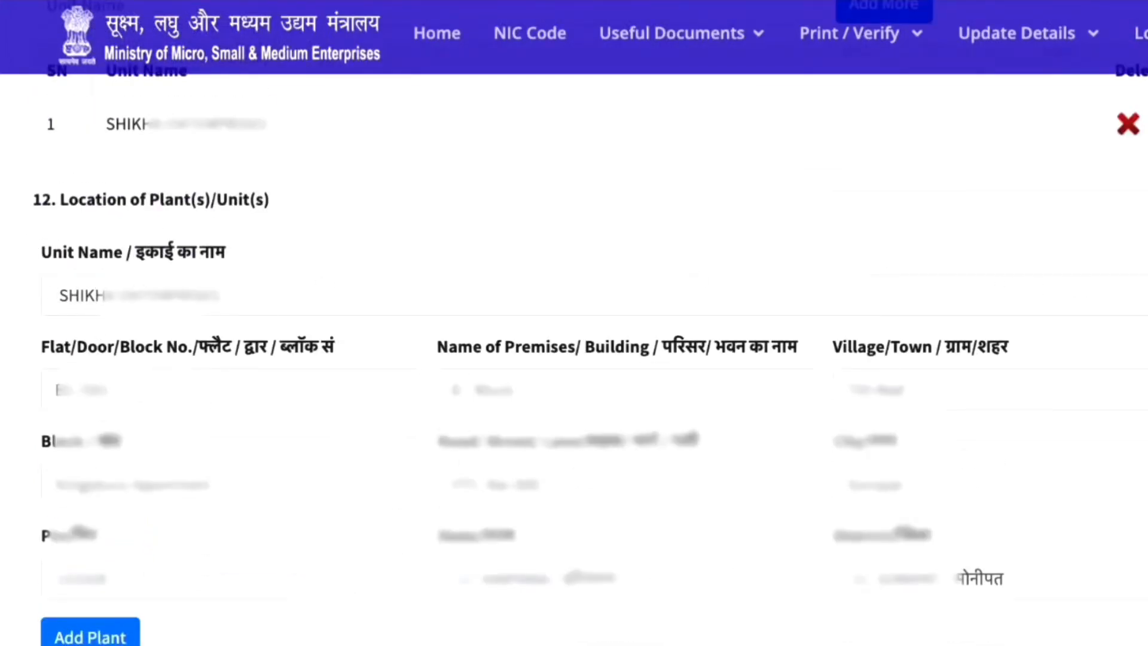
drag(40, 342, 1023, 594)
click(1023, 595)
scroll(1023, 594, down, 1)
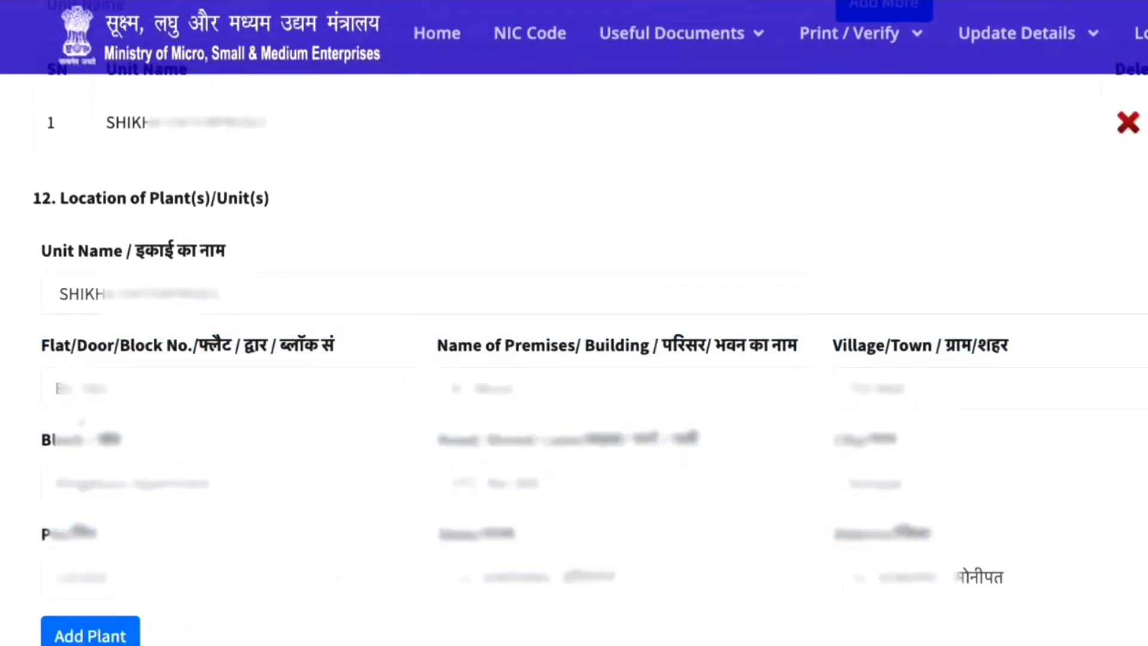
click(109, 637)
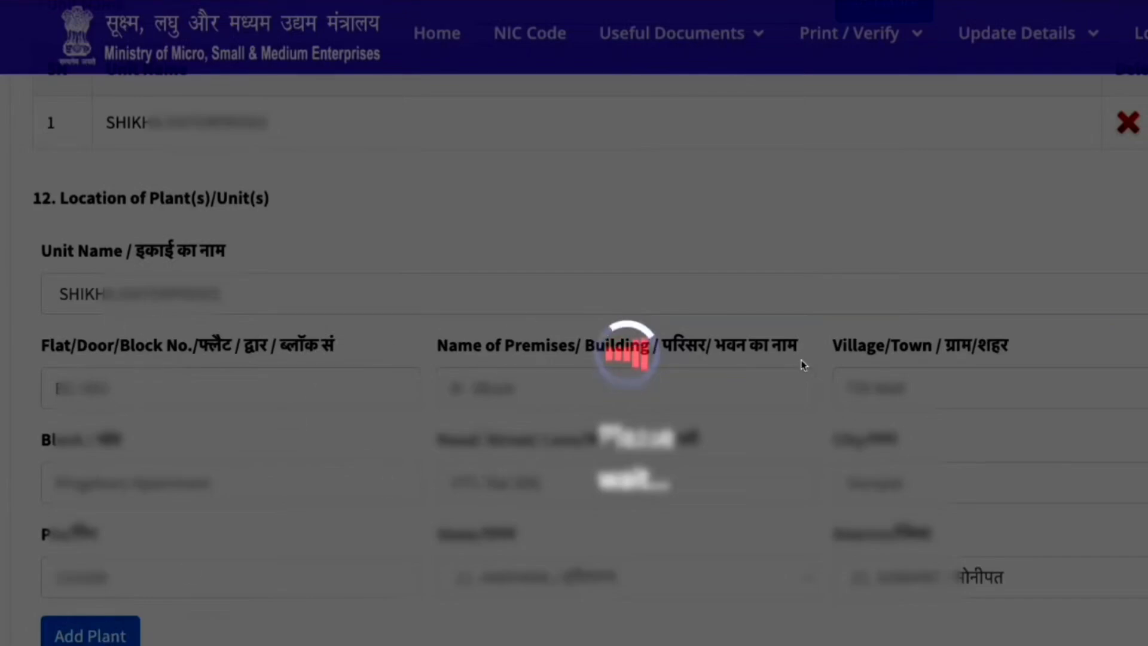
scroll(799, 364, down, 2)
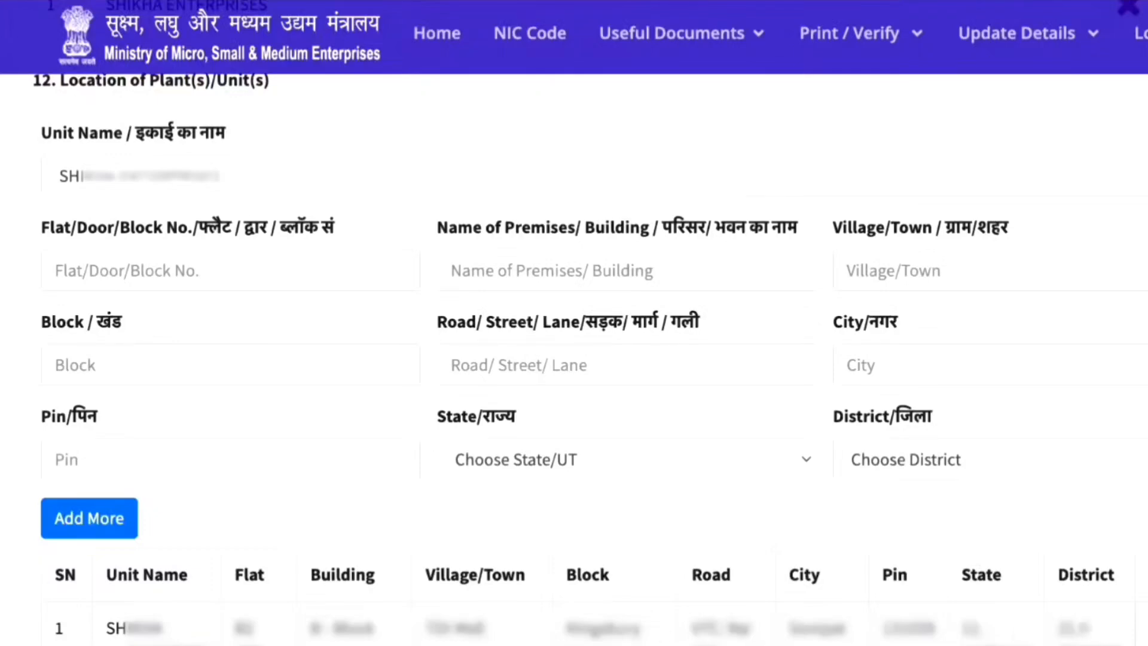
Step: Fill field 13 with flat, building, village, block, road, city, PIN, state and district
scroll(616, 290, down, 10)
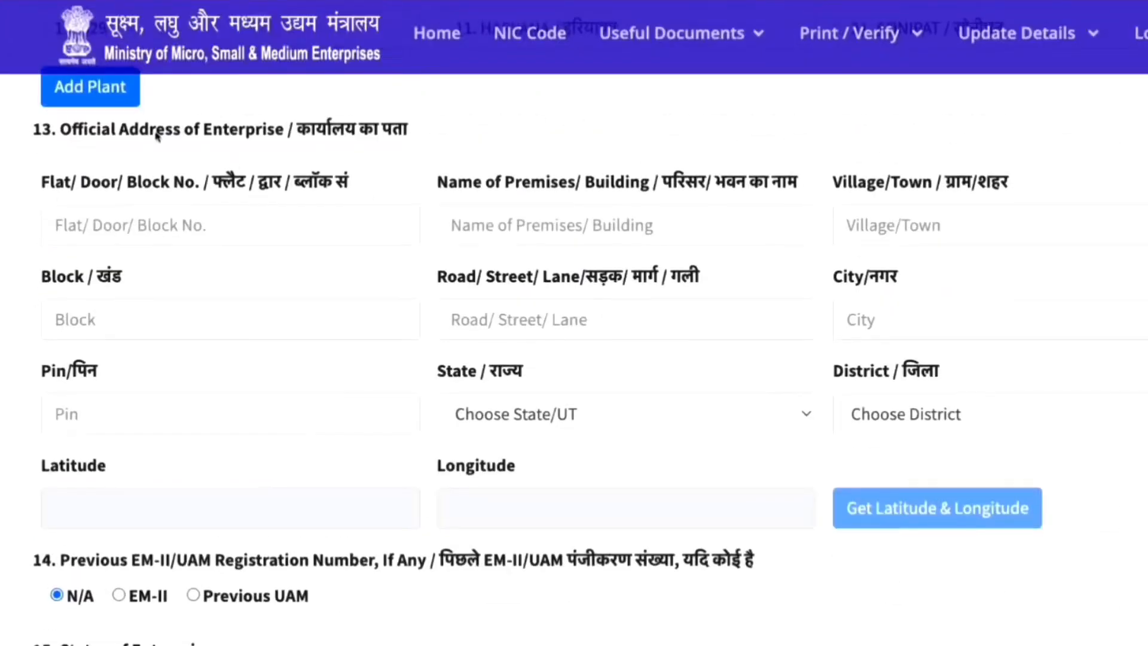
drag(66, 132, 402, 137)
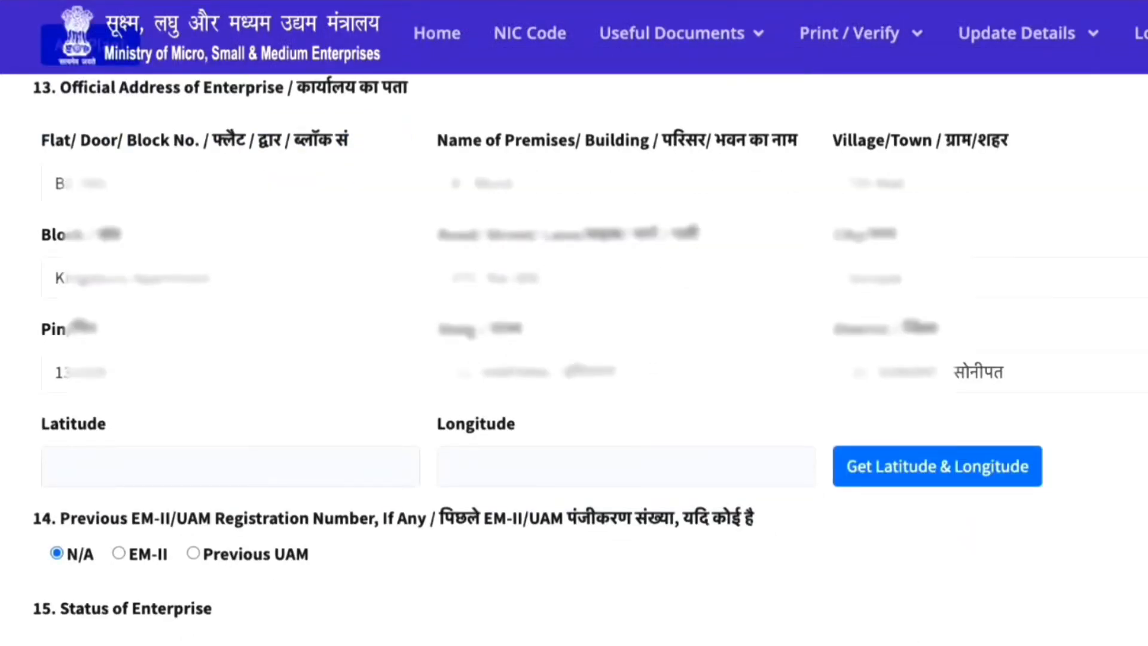
drag(467, 332, 540, 327)
drag(837, 333, 939, 330)
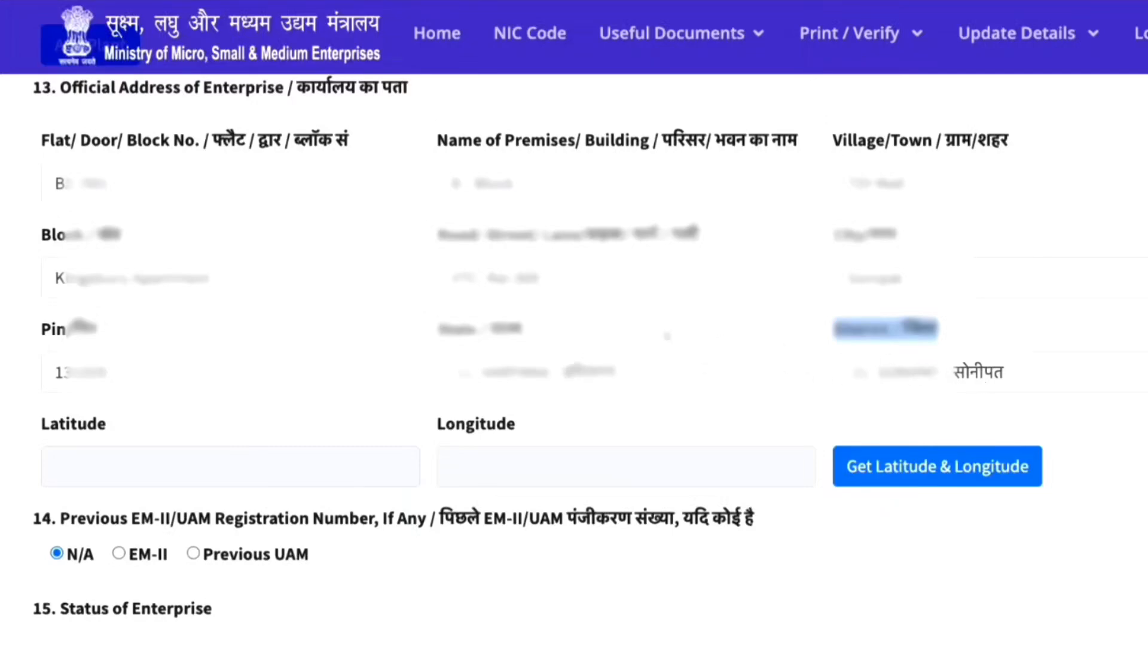
drag(448, 330, 909, 358)
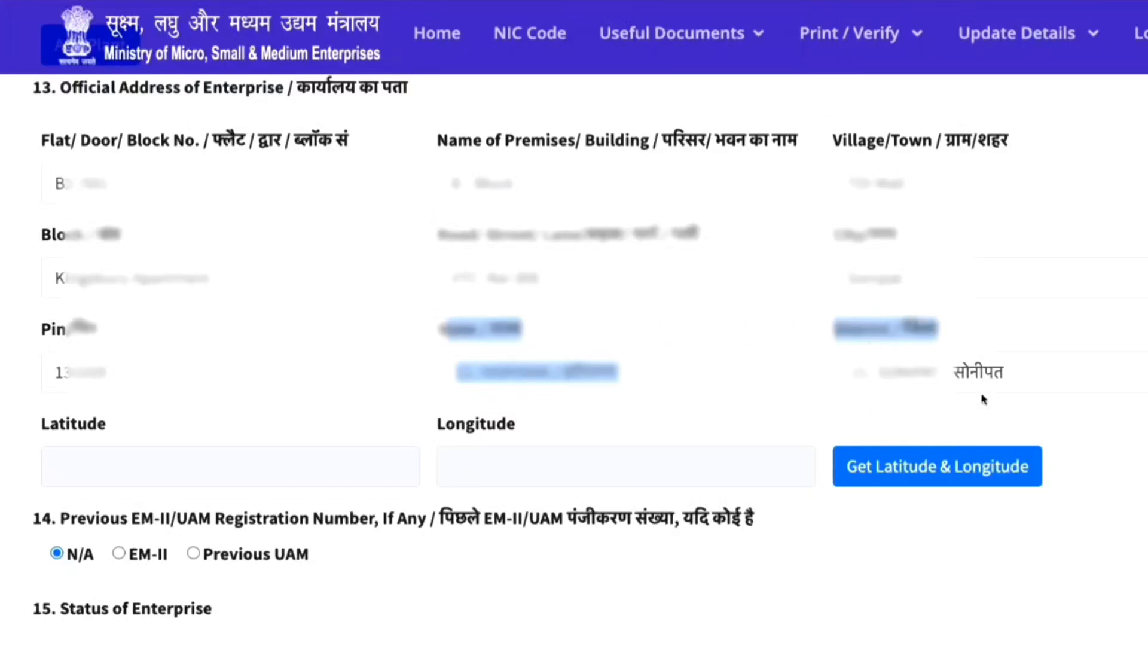
click(713, 330)
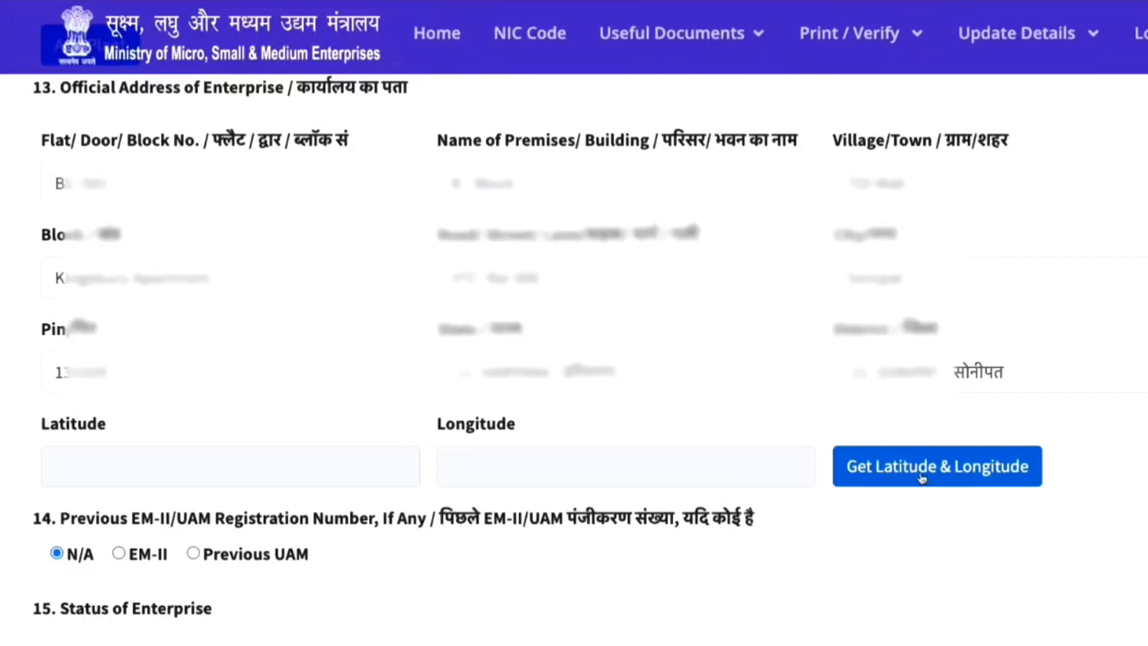
Step: Pin the business on the map to capture latitude 28.996596296606295 and longitude 77.02492750607172
click(917, 477)
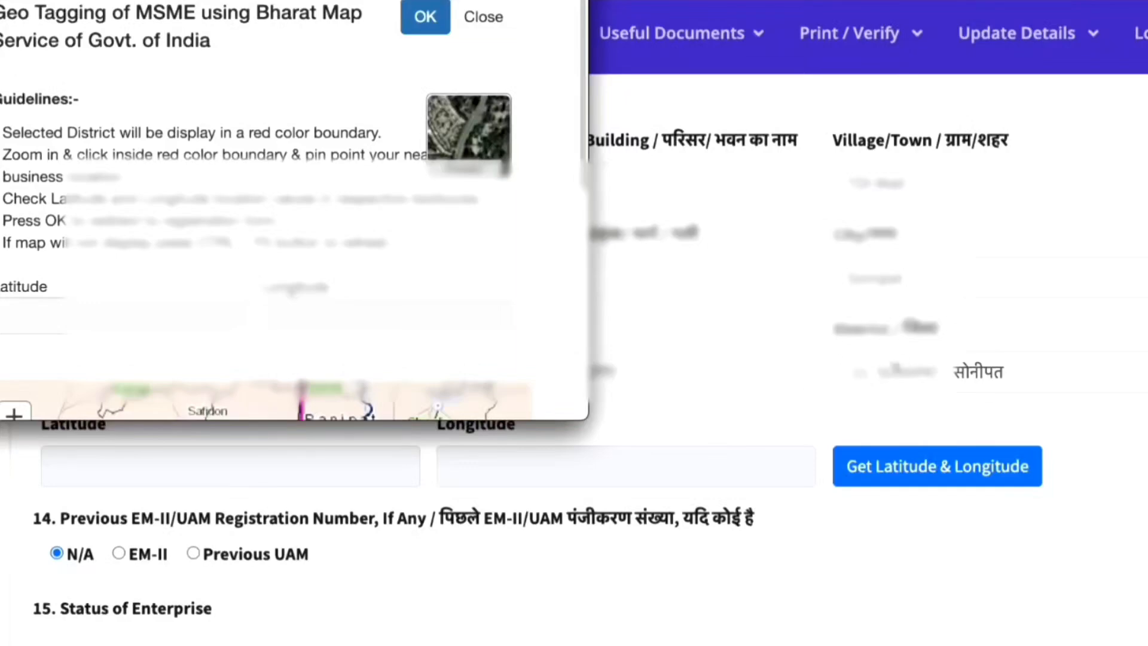
drag(583, 174, 580, 346)
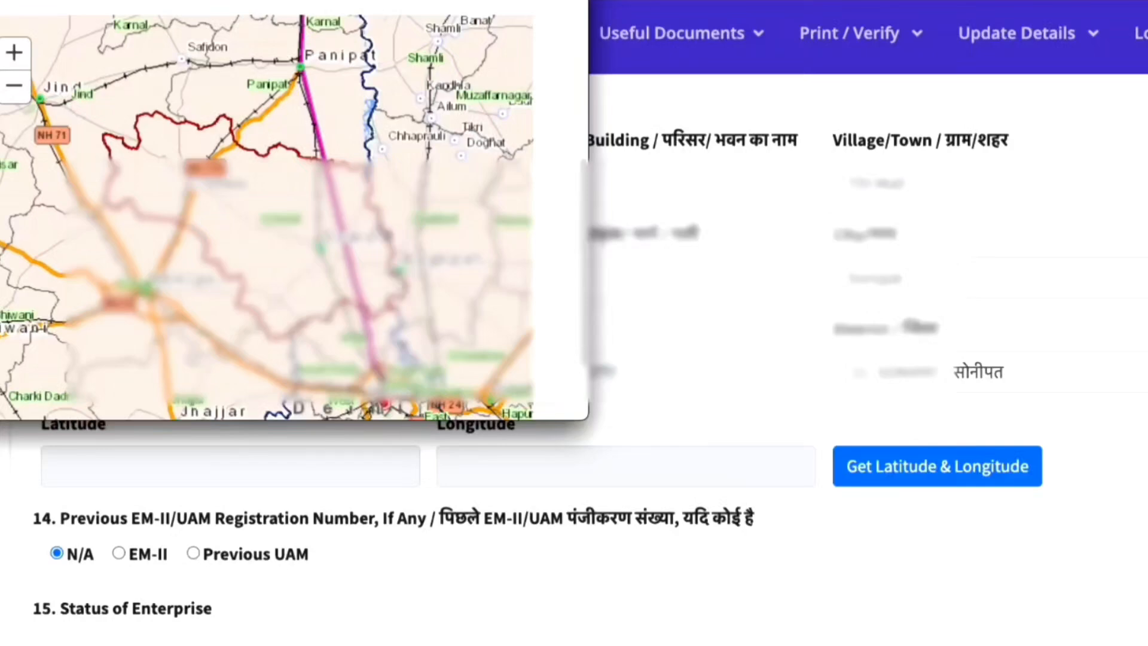
click(322, 237)
drag(584, 277, 583, 179)
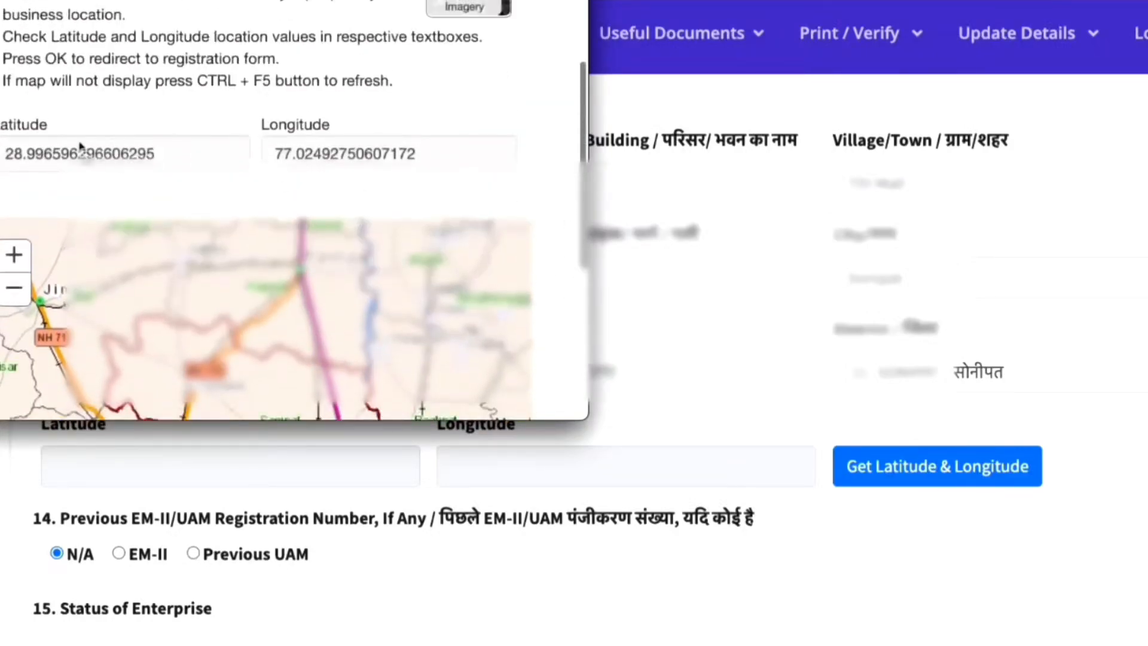
drag(8, 149, 54, 153)
drag(281, 155, 411, 154)
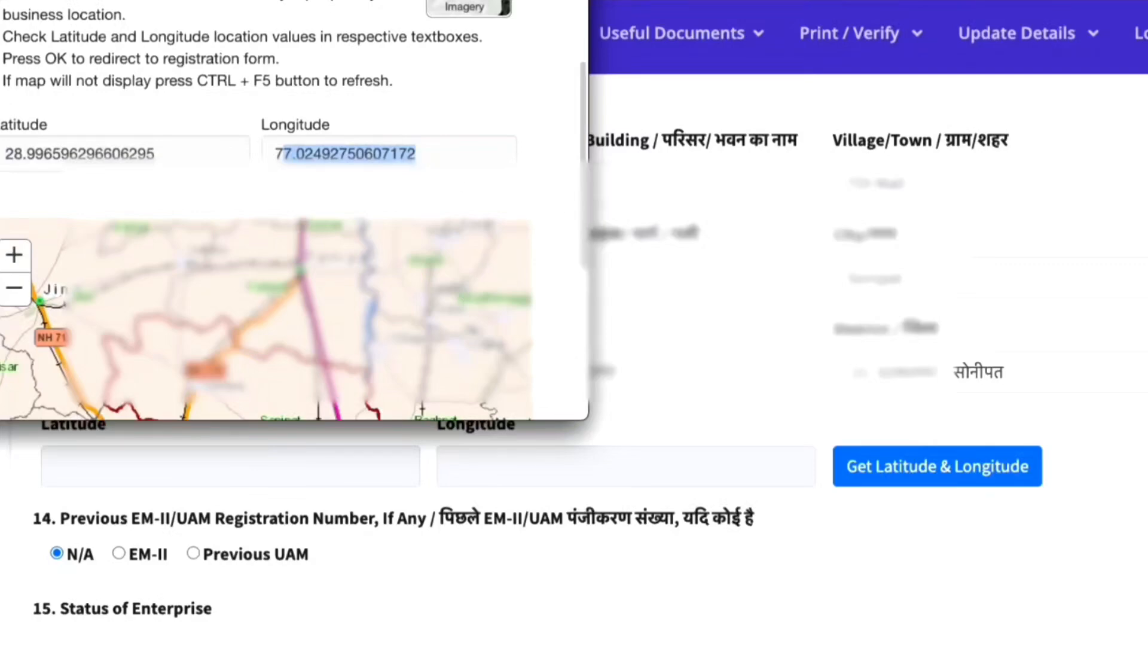
scroll(559, 251, down, 4)
click(362, 397)
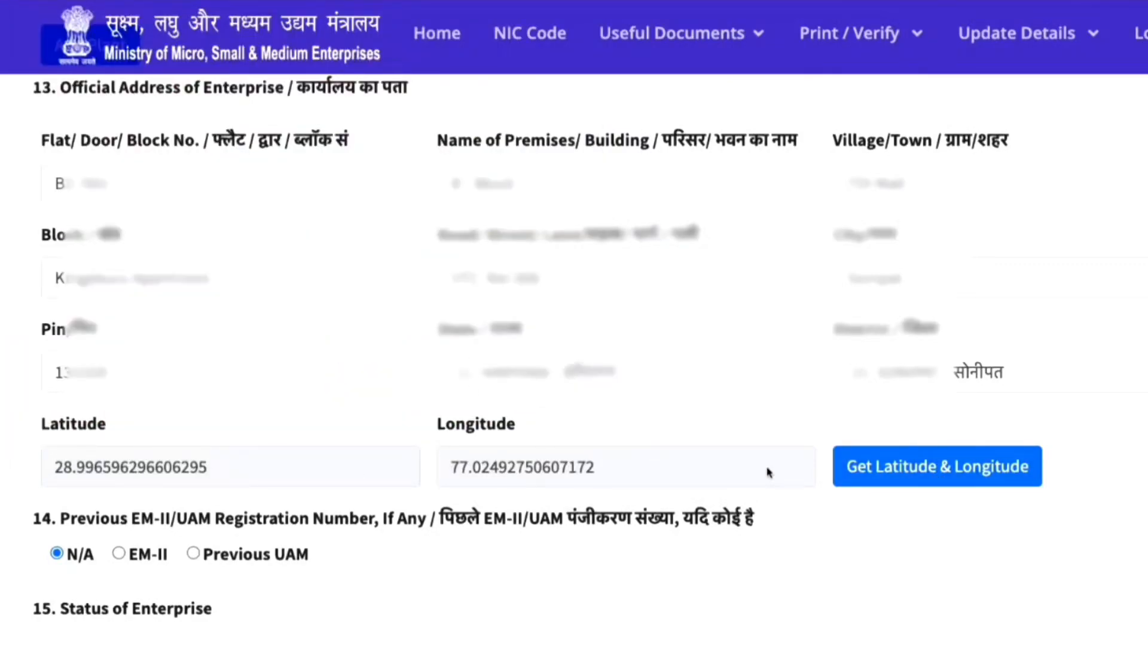
Step: Pick 18/07/2020 as the Date of Incorporation
scroll(503, 359, down, 7)
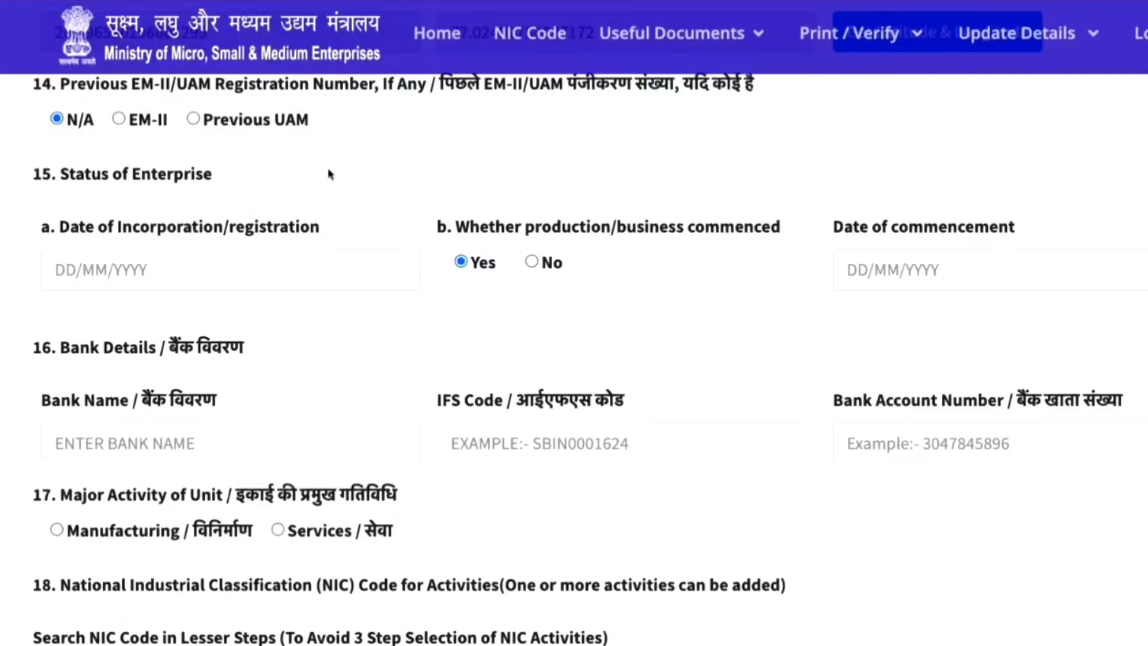
drag(142, 85, 216, 81)
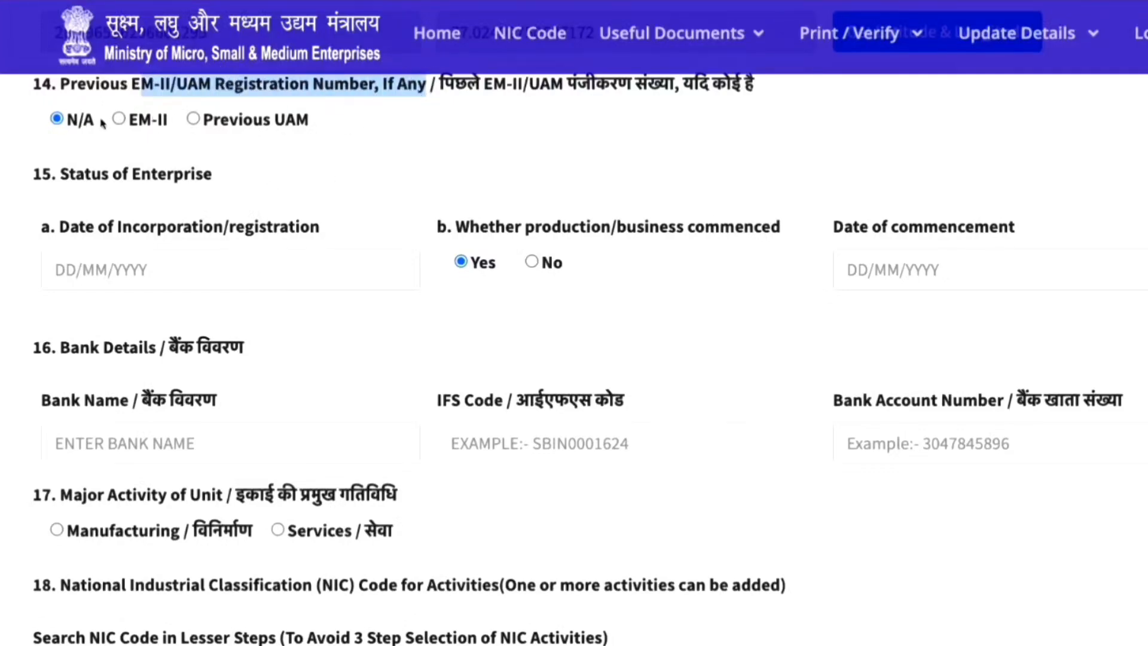
drag(78, 124, 94, 123)
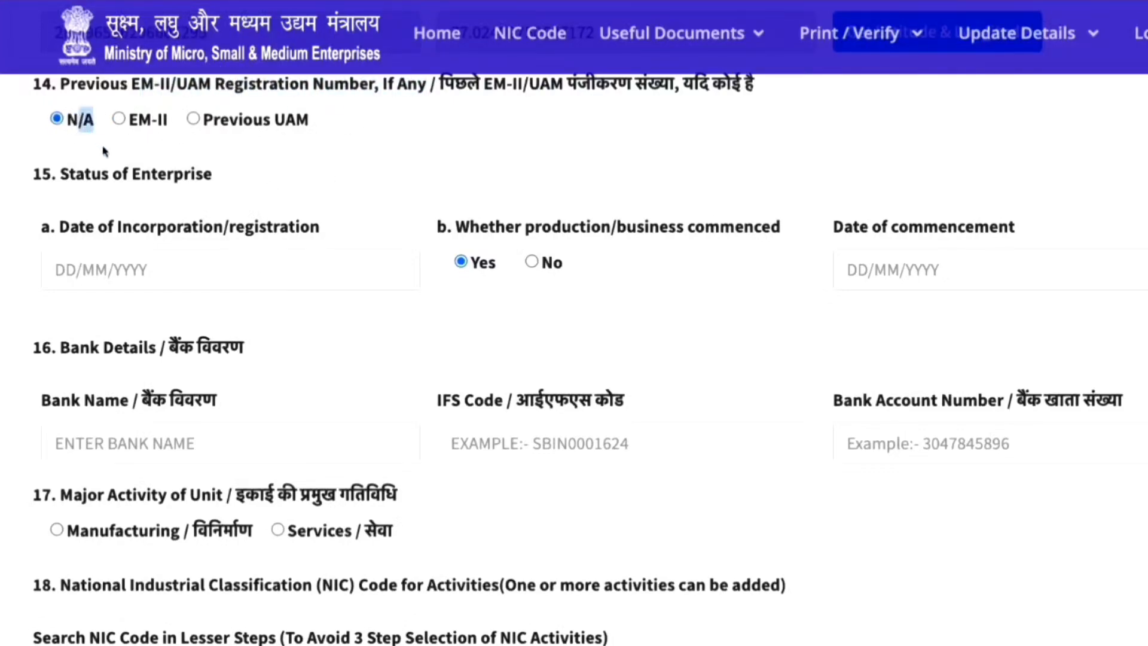
mouse_move(69, 180)
mouse_down()
mouse_move(212, 174)
mouse_move(66, 176)
mouse_up()
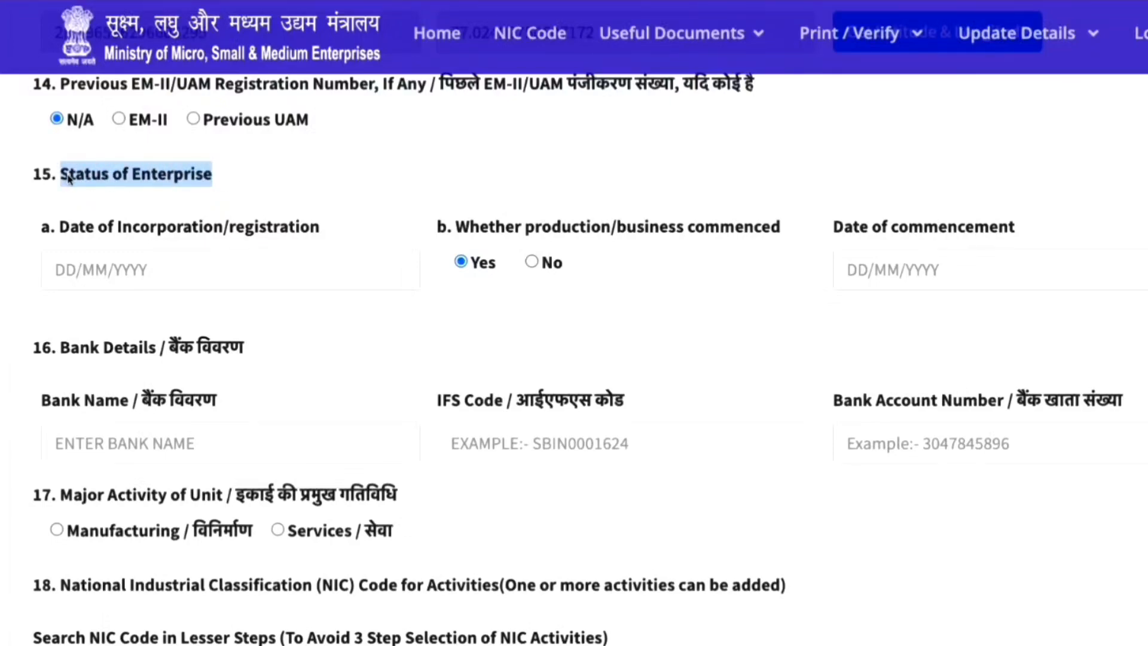
drag(136, 226, 320, 228)
click(154, 263)
click(143, 304)
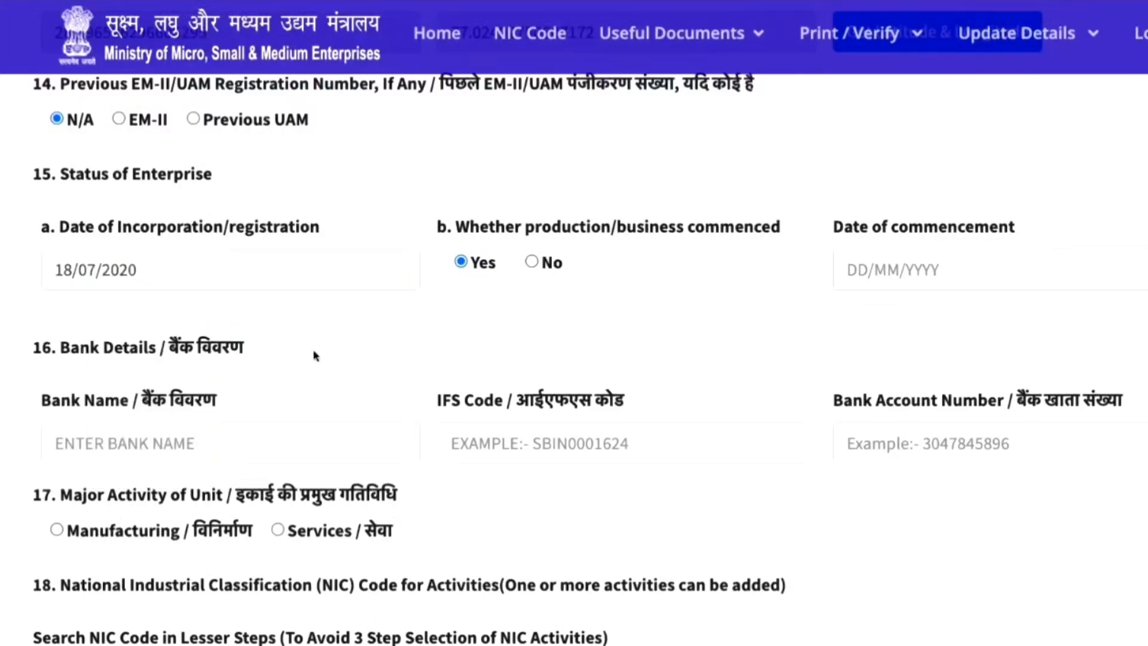
click(187, 269)
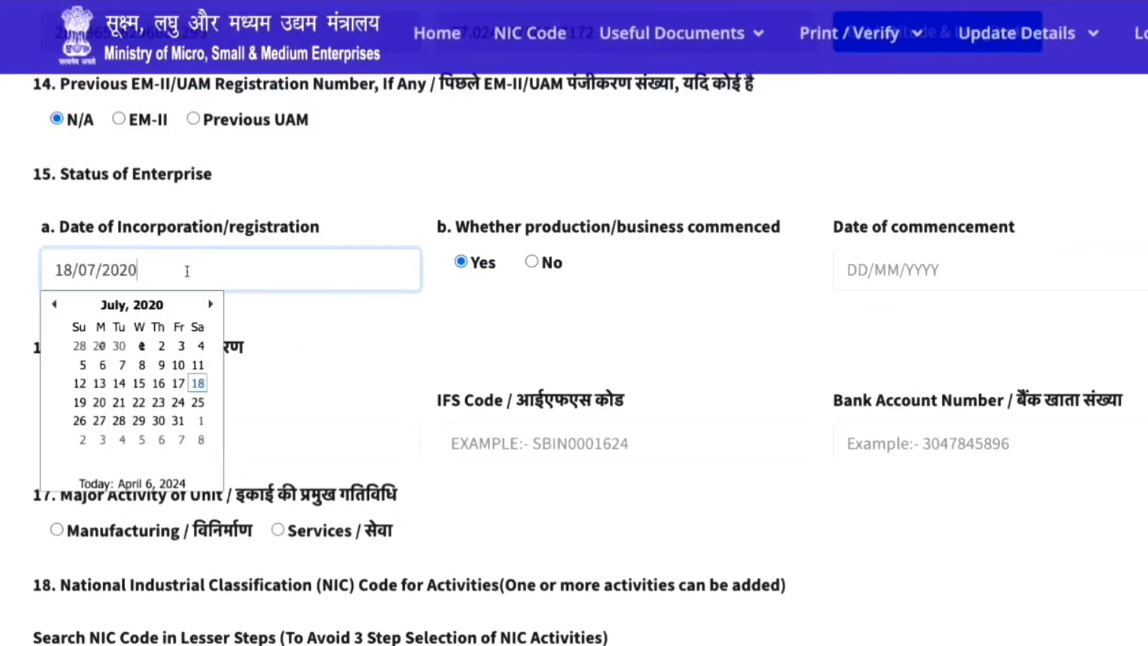
click(154, 260)
drag(165, 272, 56, 267)
click(397, 325)
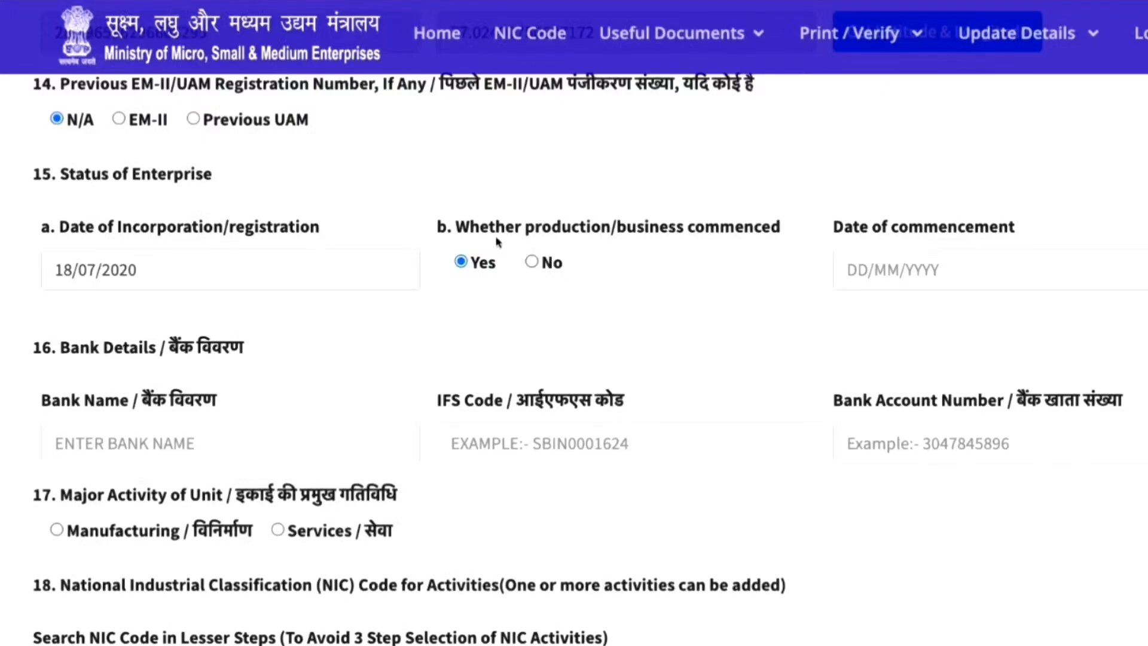
Step: Answer Yes to business commenced and enter 18/07/2020 as the commencement date
drag(470, 230, 743, 229)
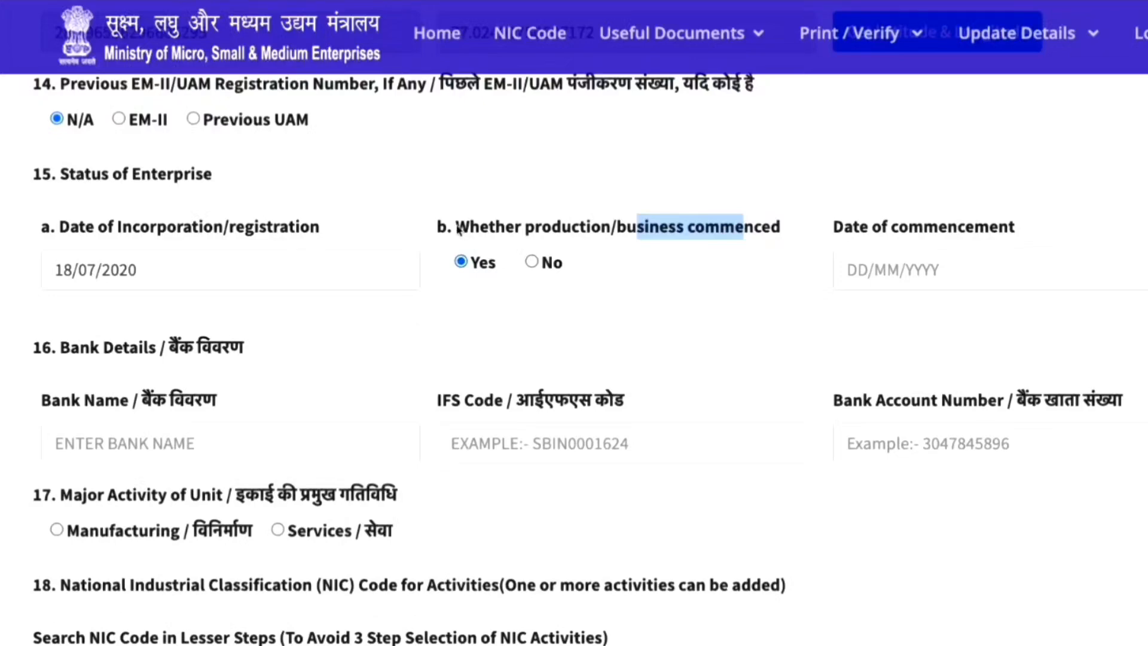
drag(457, 230, 770, 238)
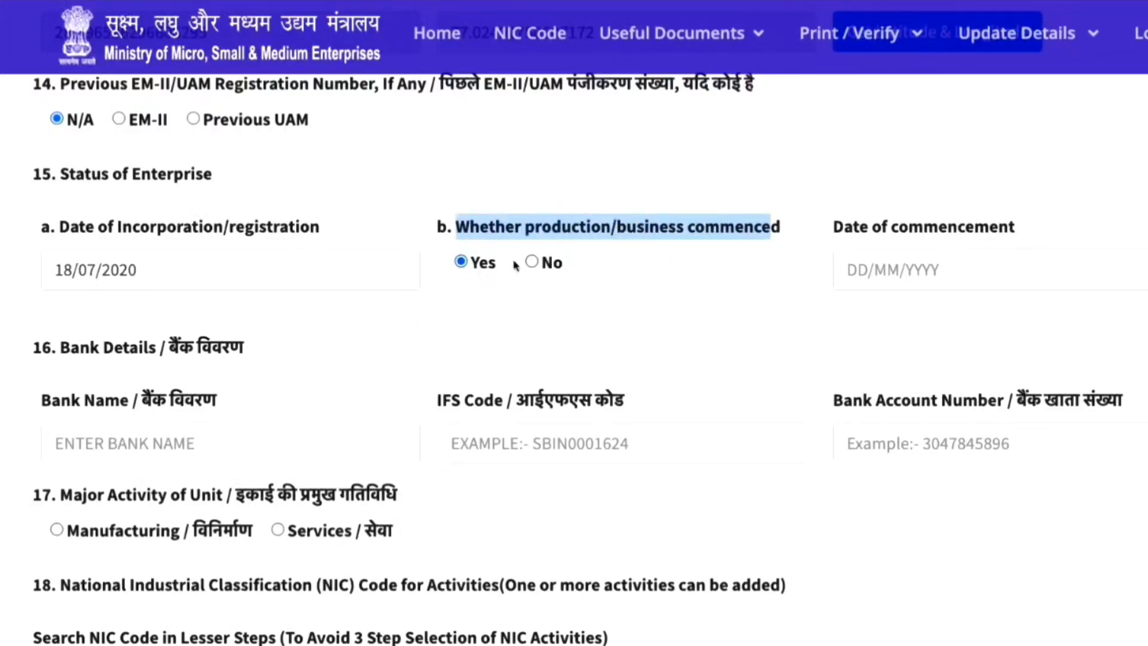
click(532, 262)
click(462, 263)
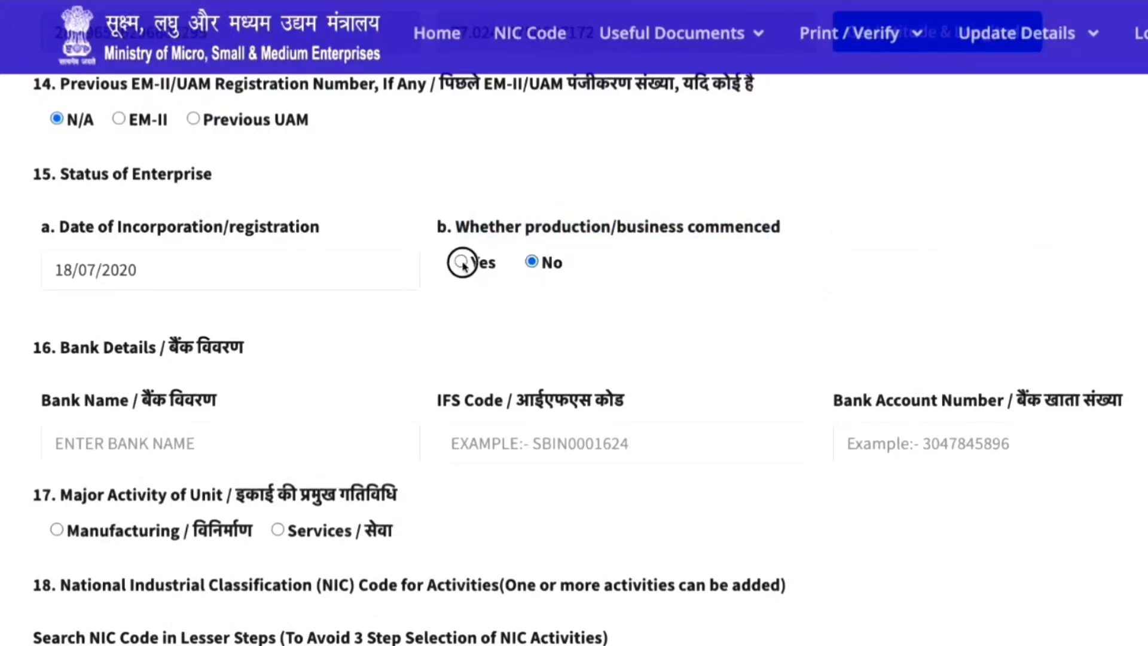
click(852, 270)
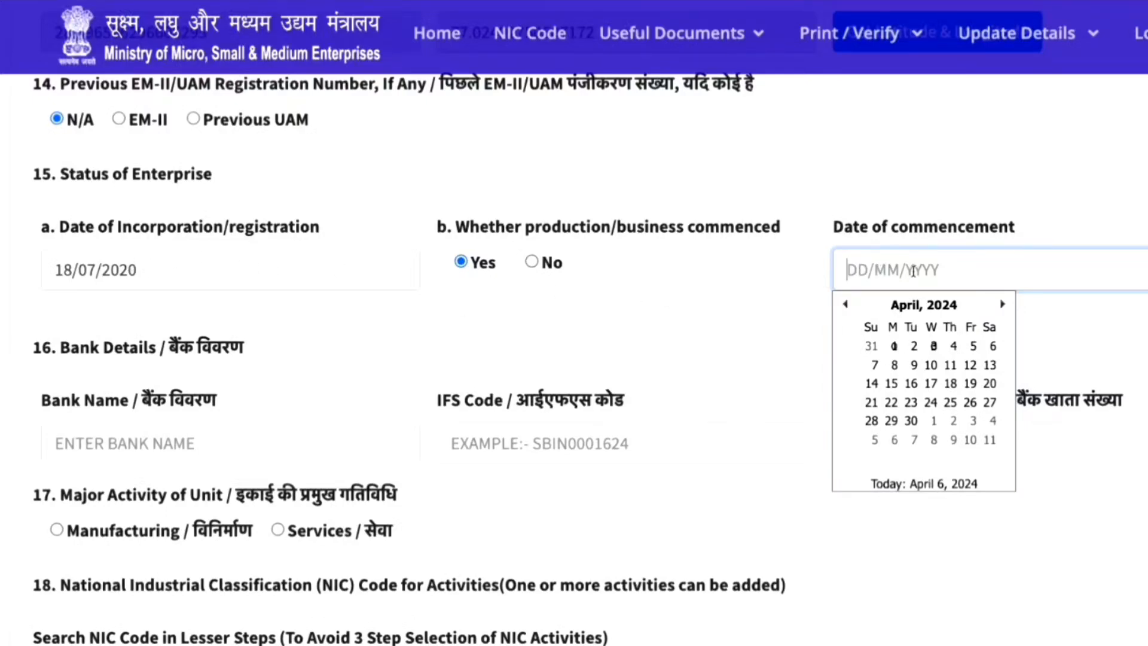
text(18)
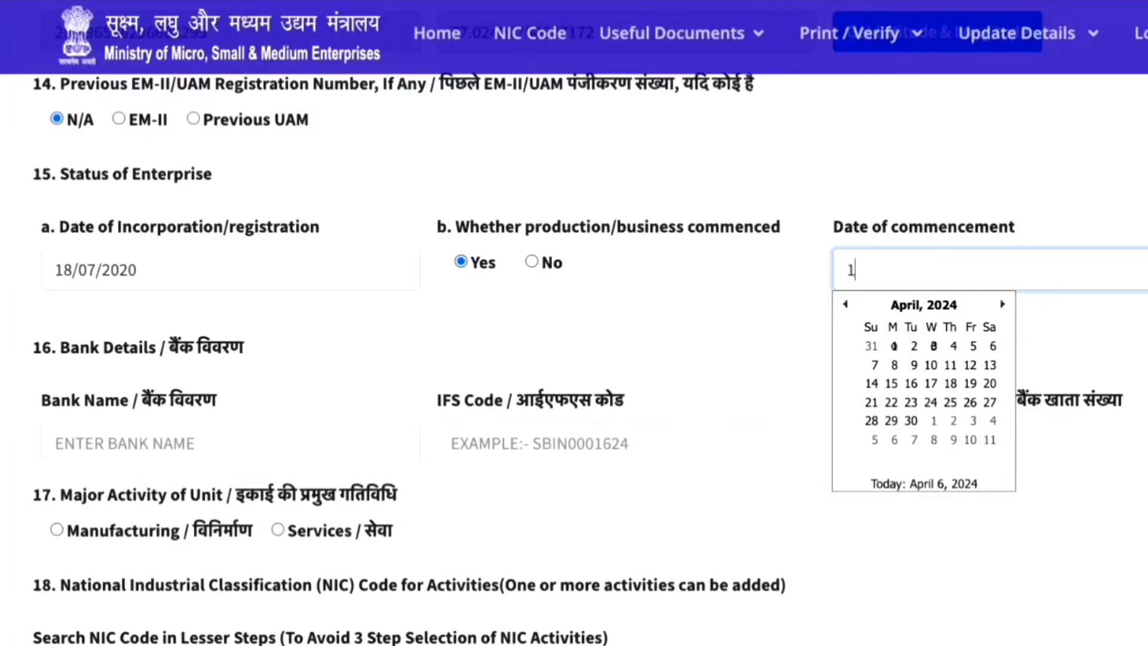
text(/07/2020)
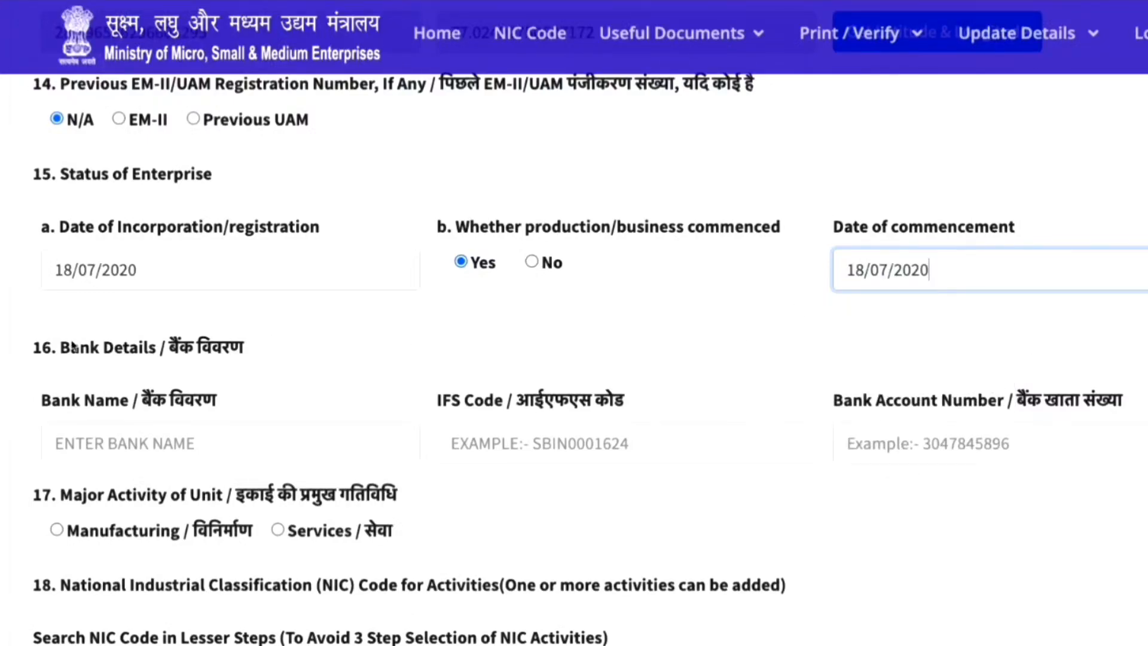
drag(58, 347, 300, 354)
Step: Enter the bank name, IFS code and bank account number in section 16
scroll(378, 363, down, 5)
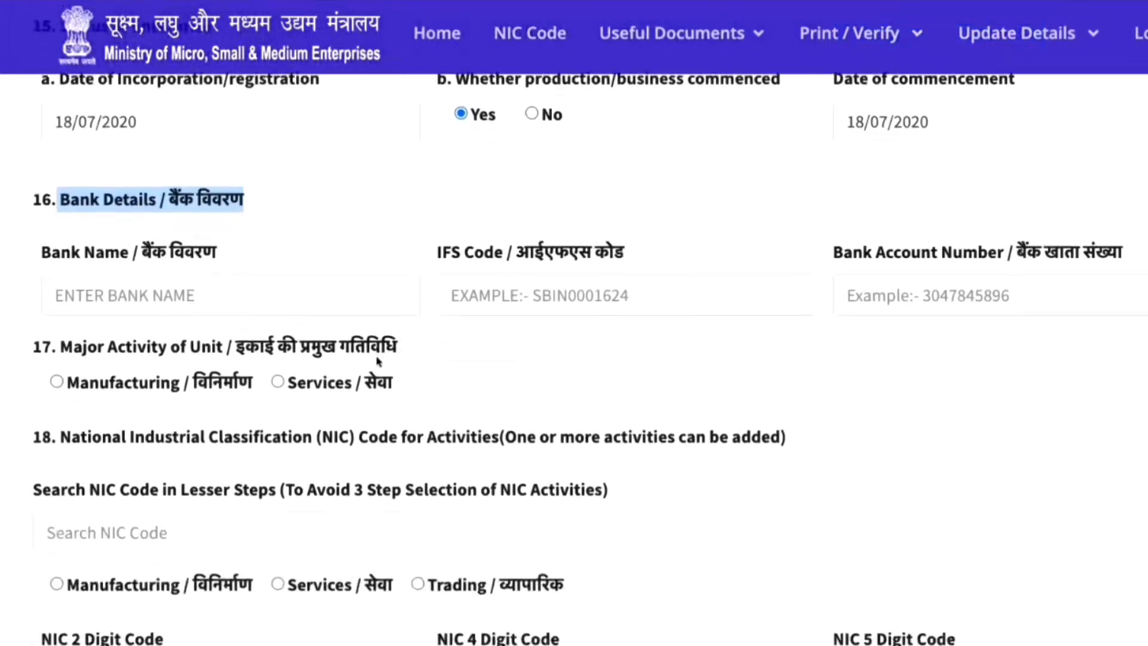
click(219, 168)
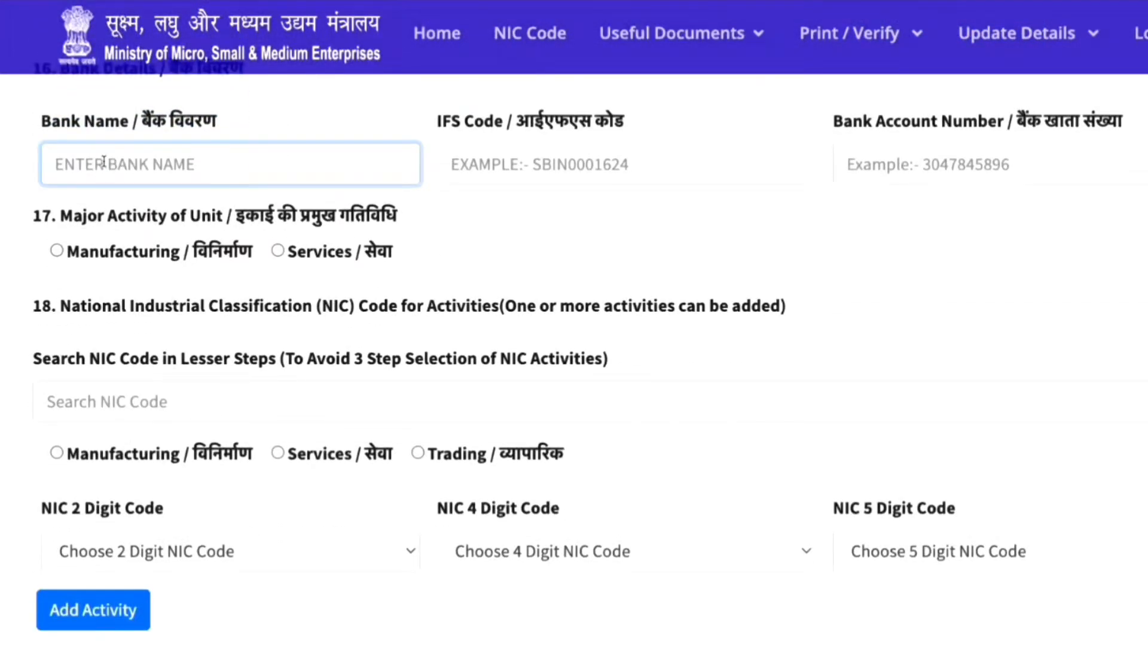
click(587, 177)
click(974, 163)
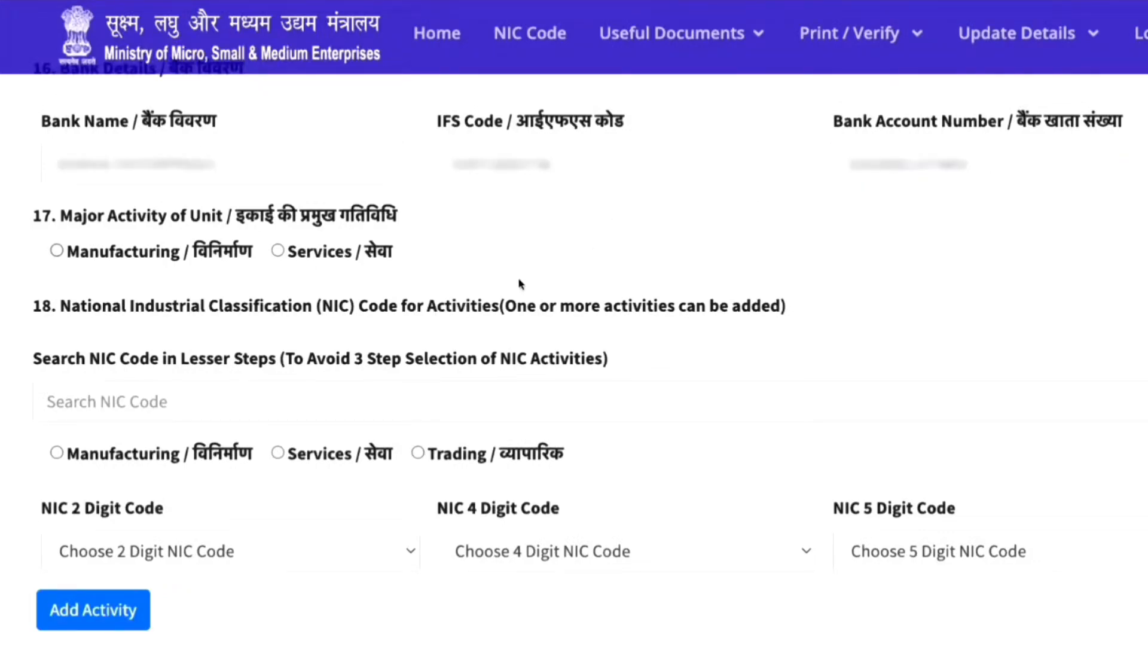
scroll(520, 284, down, 2)
drag(72, 86, 396, 93)
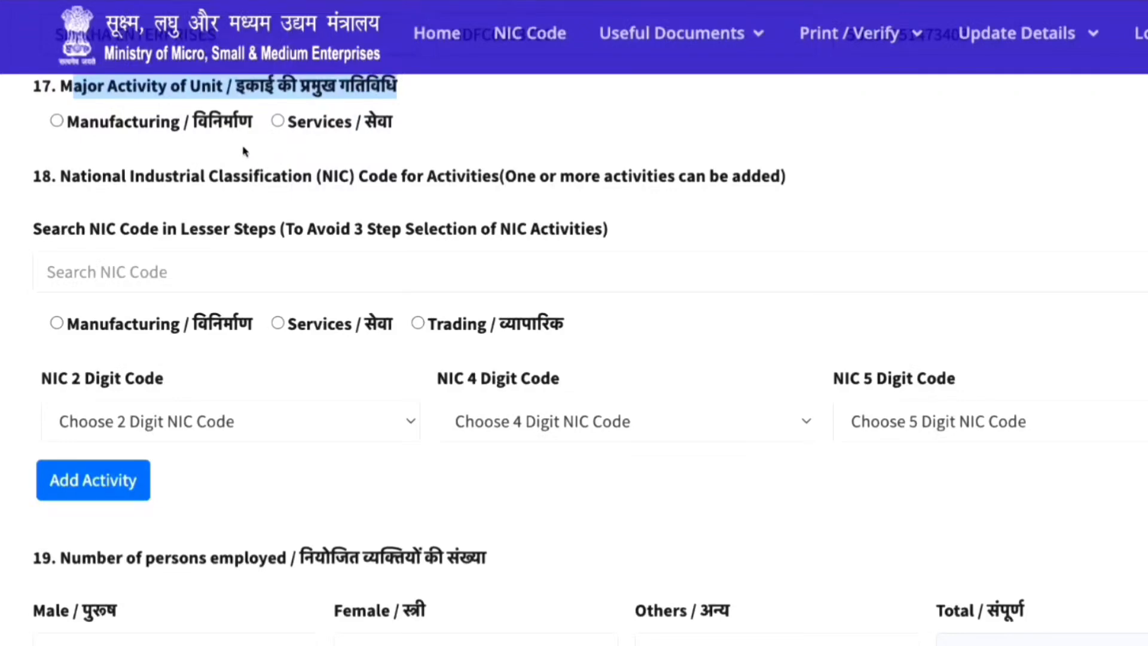
Step: Choose Services in field 17 and Trading in 17.1
click(278, 123)
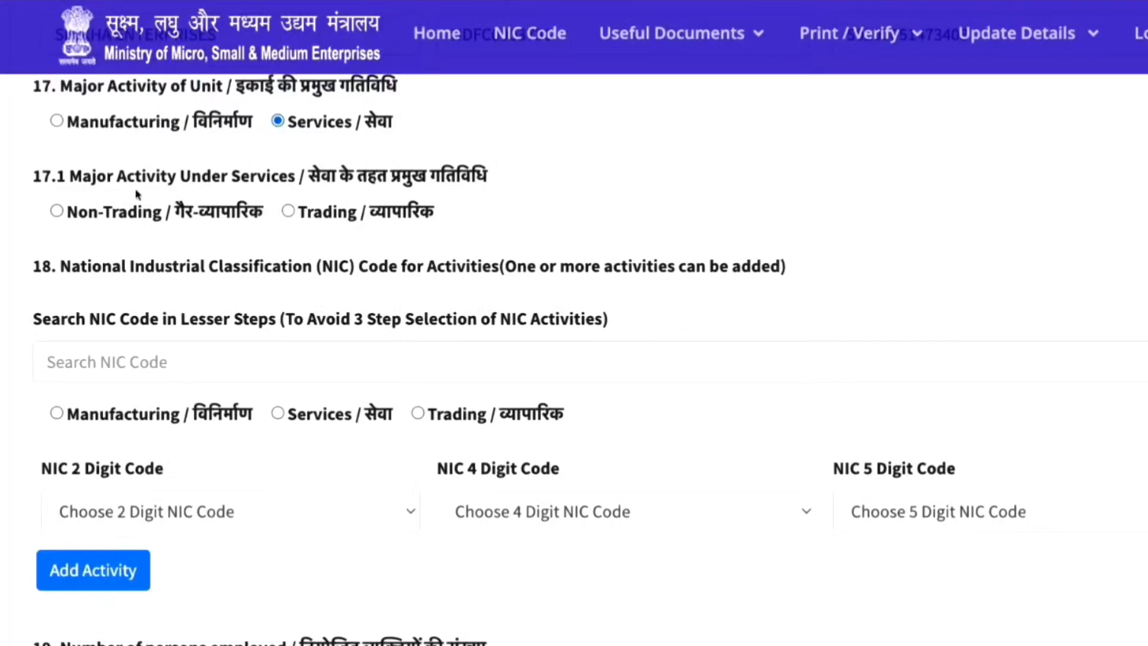
double_click(108, 218)
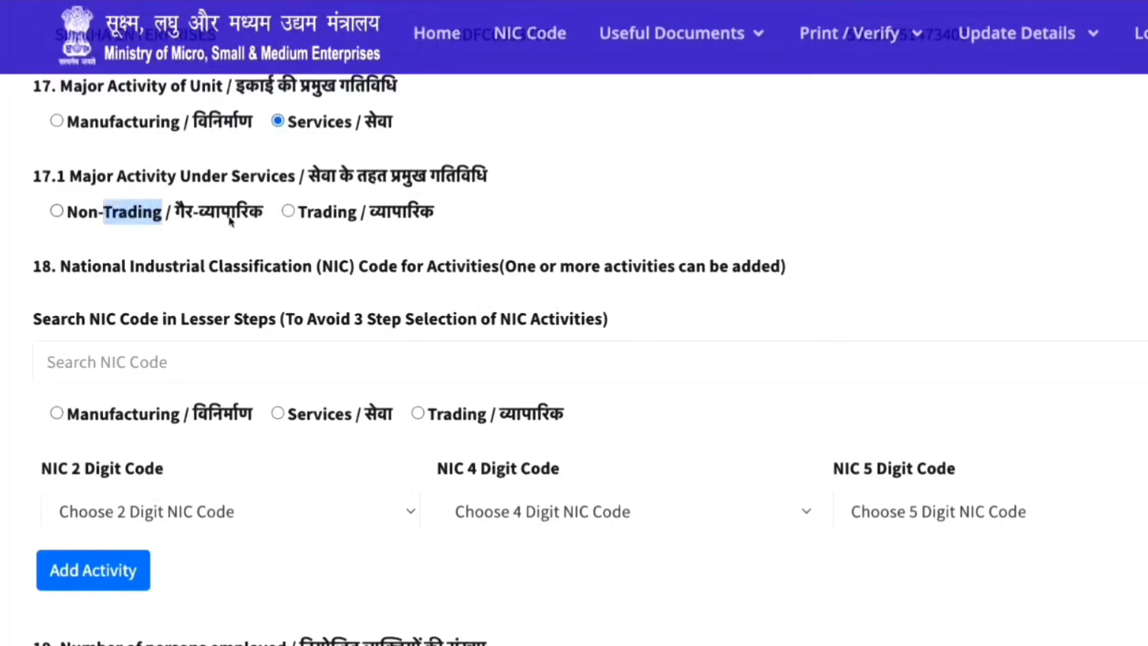
click(335, 211)
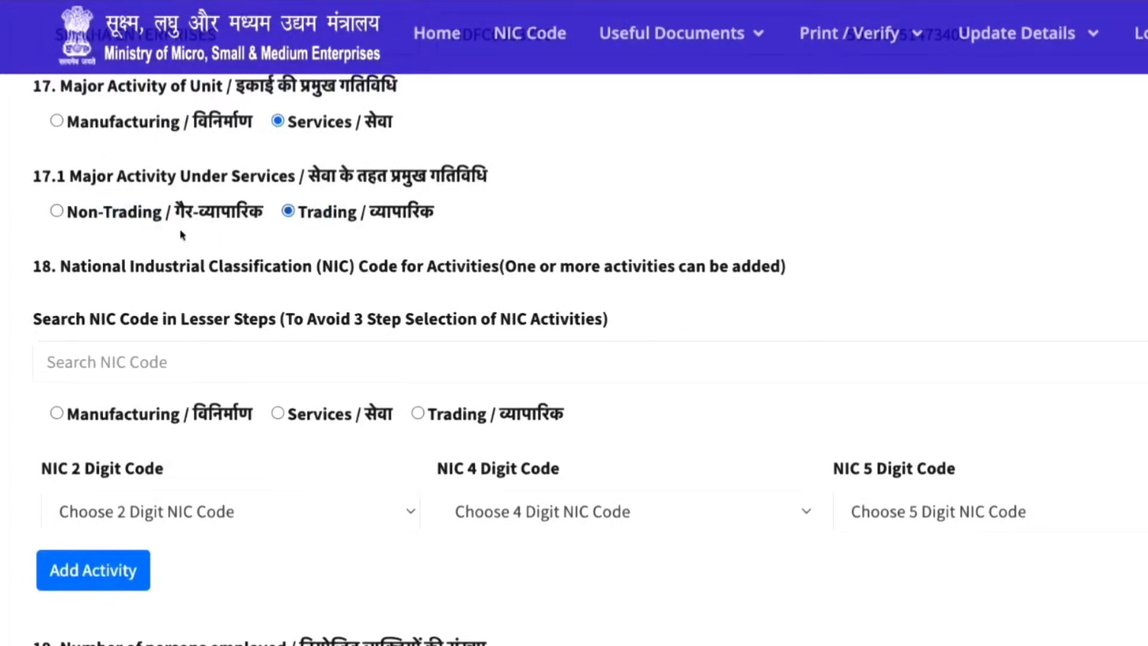
drag(78, 312, 579, 313)
click(290, 437)
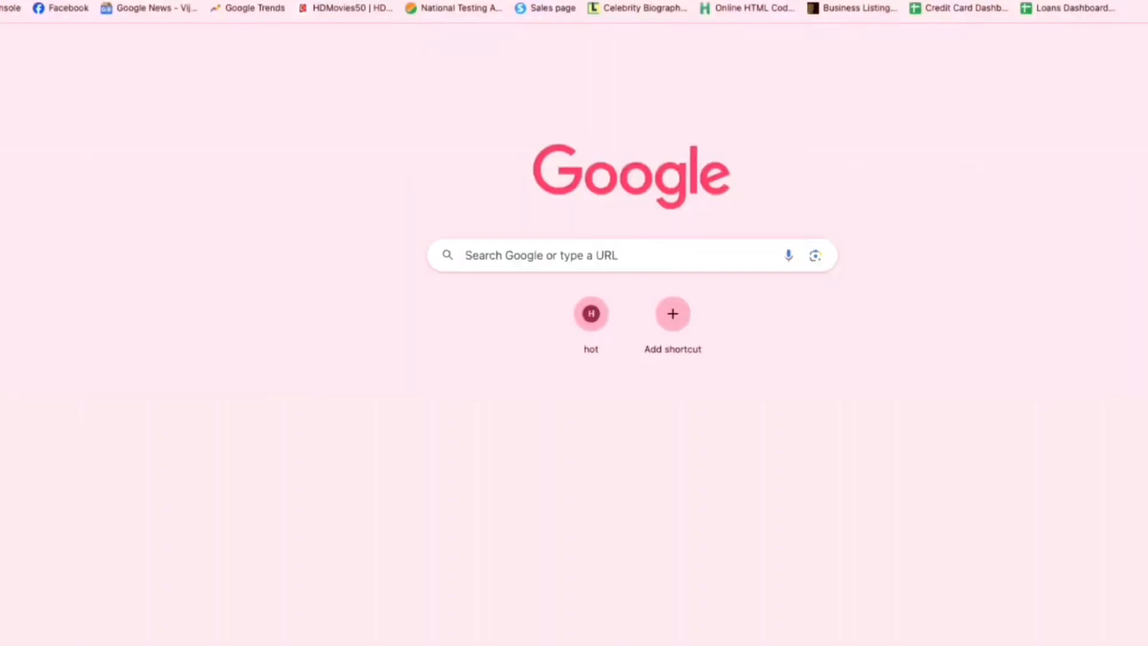
Step: Search Google for 'nic code' and open the National Industrial Classification 2008 PDF result
text(g)
key(Return)
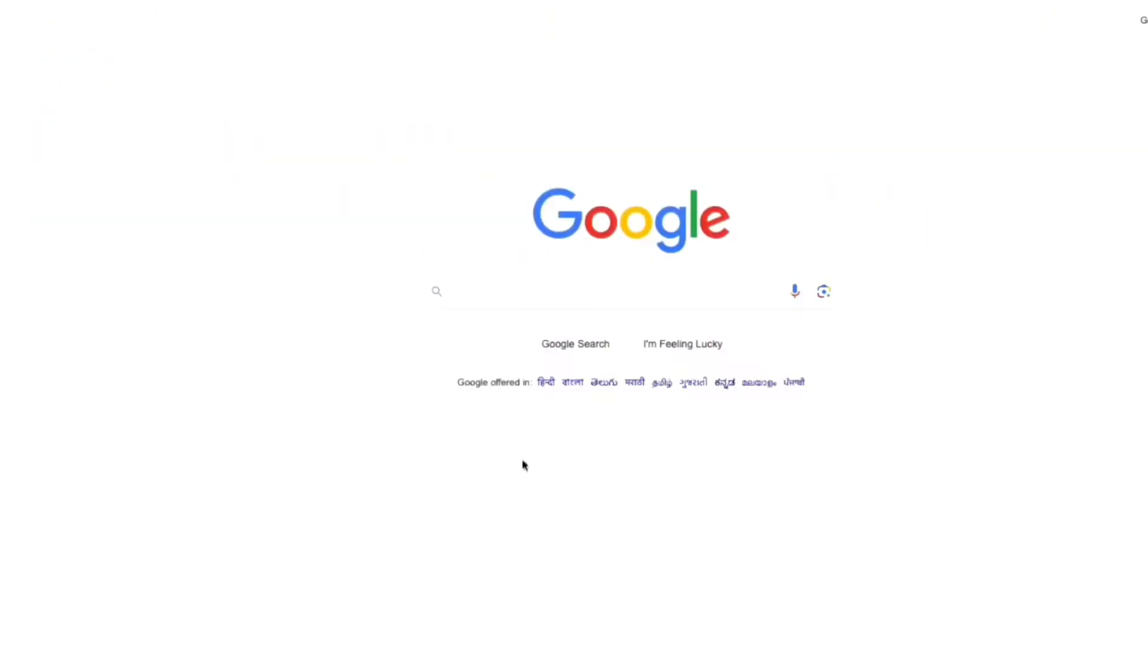
text(nic code)
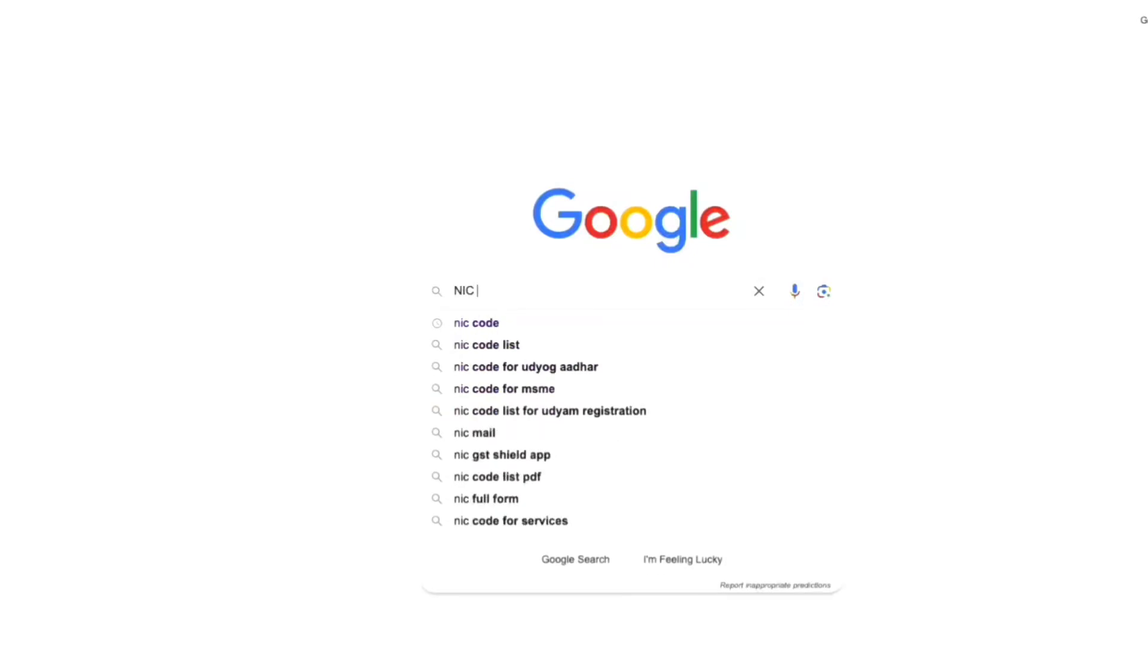
key(Return)
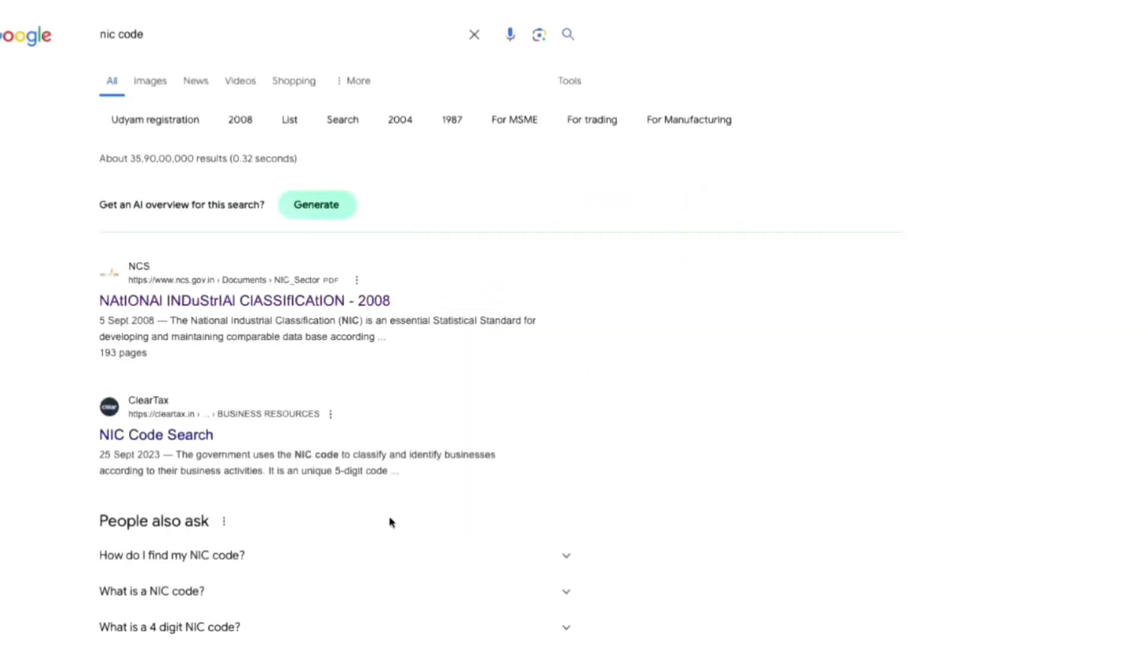
drag(101, 300, 390, 301)
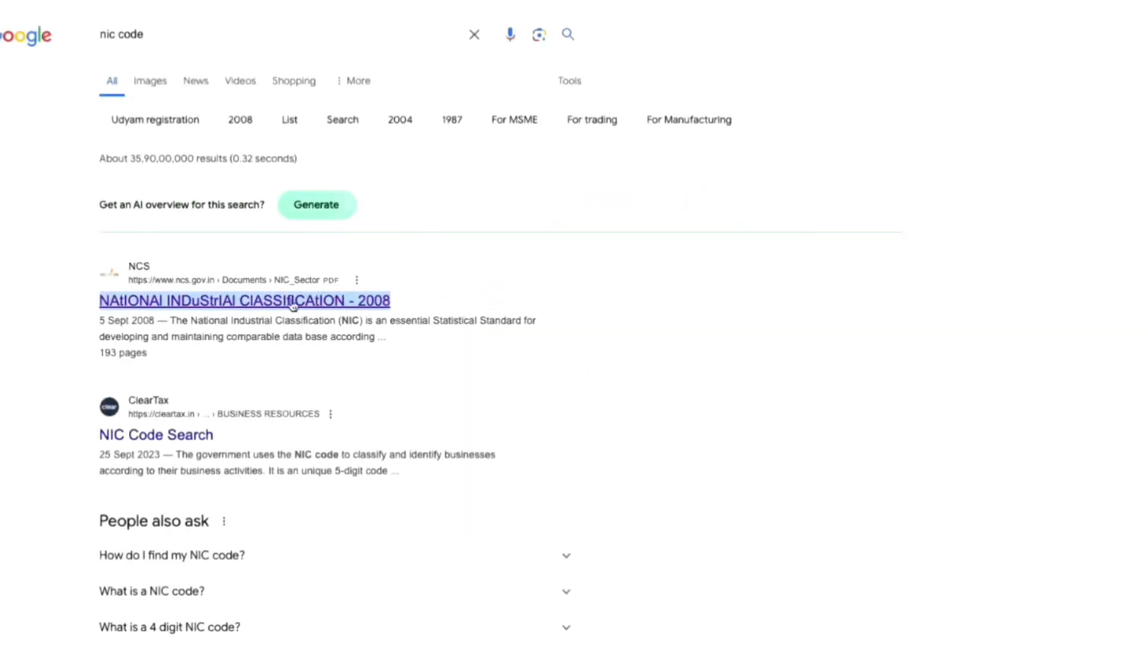
click(269, 307)
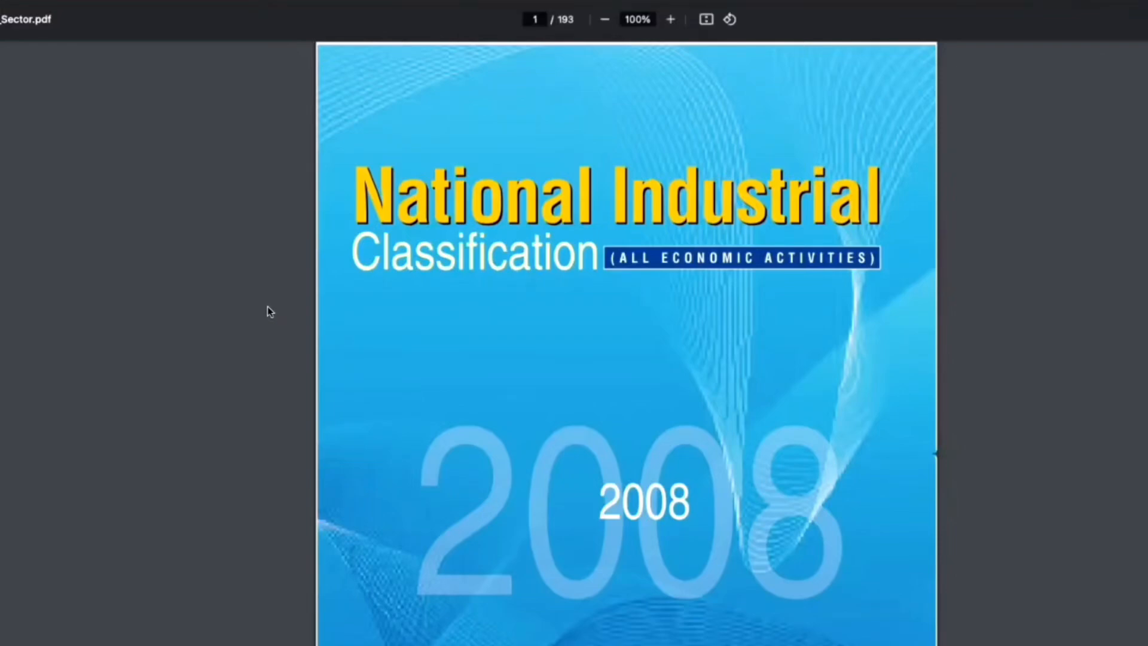
Step: Search the NIC 2008 PDF for 'security serv' and locate the Division 80 private security entry
scroll(726, 405, down, 20)
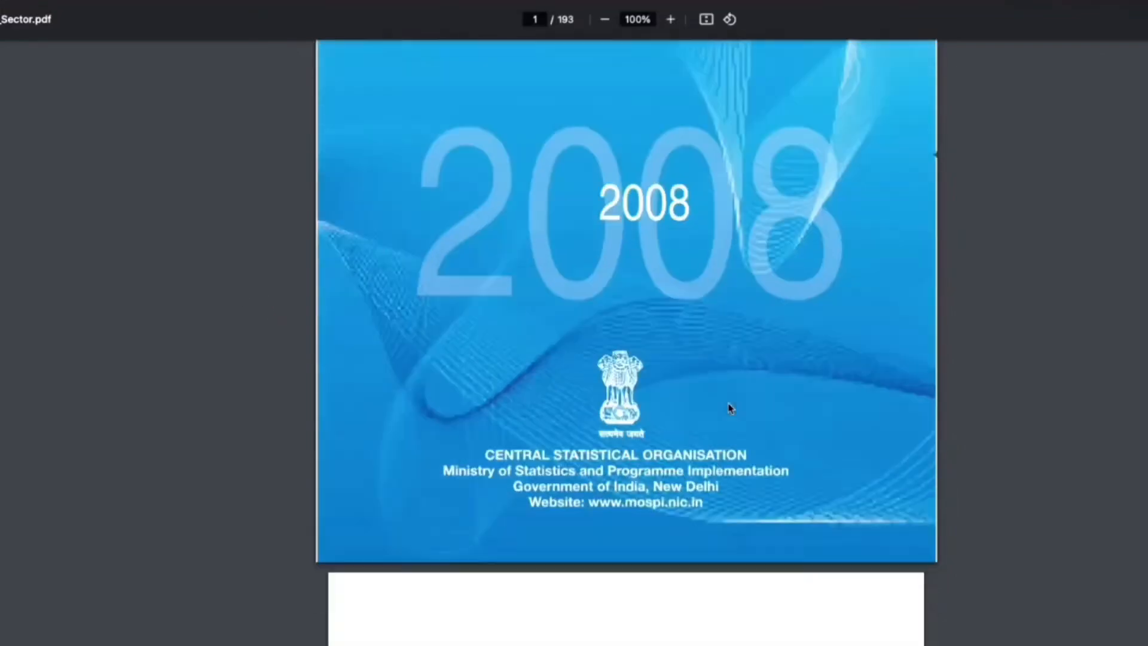
scroll(722, 400, down, 5)
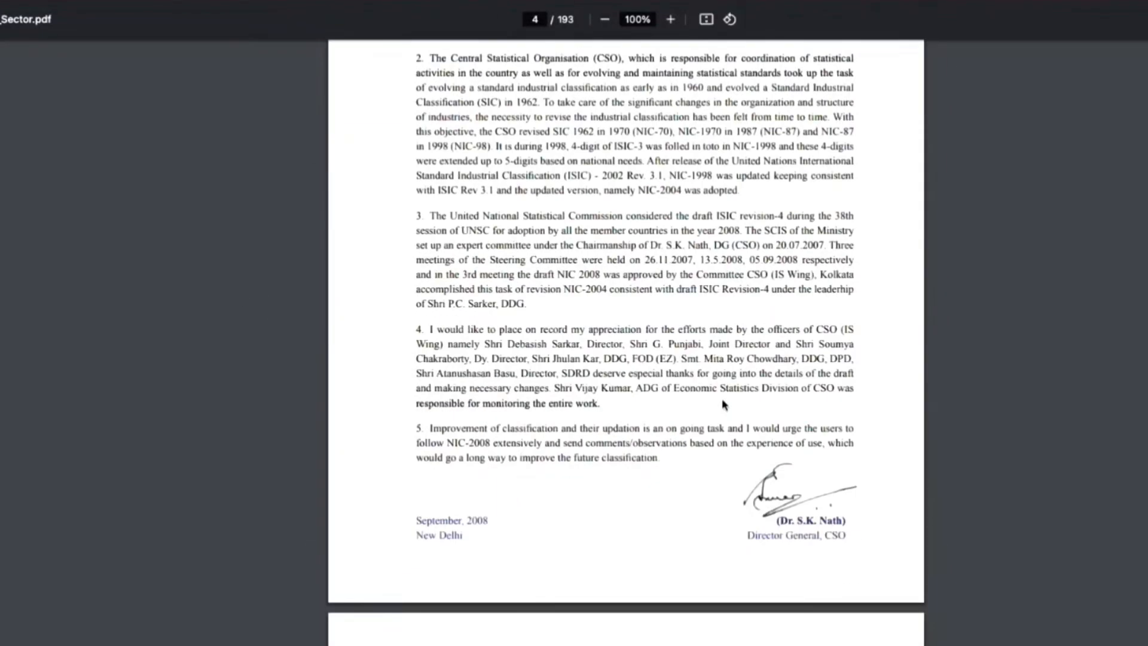
key(ctrl+f)
text(security serv)
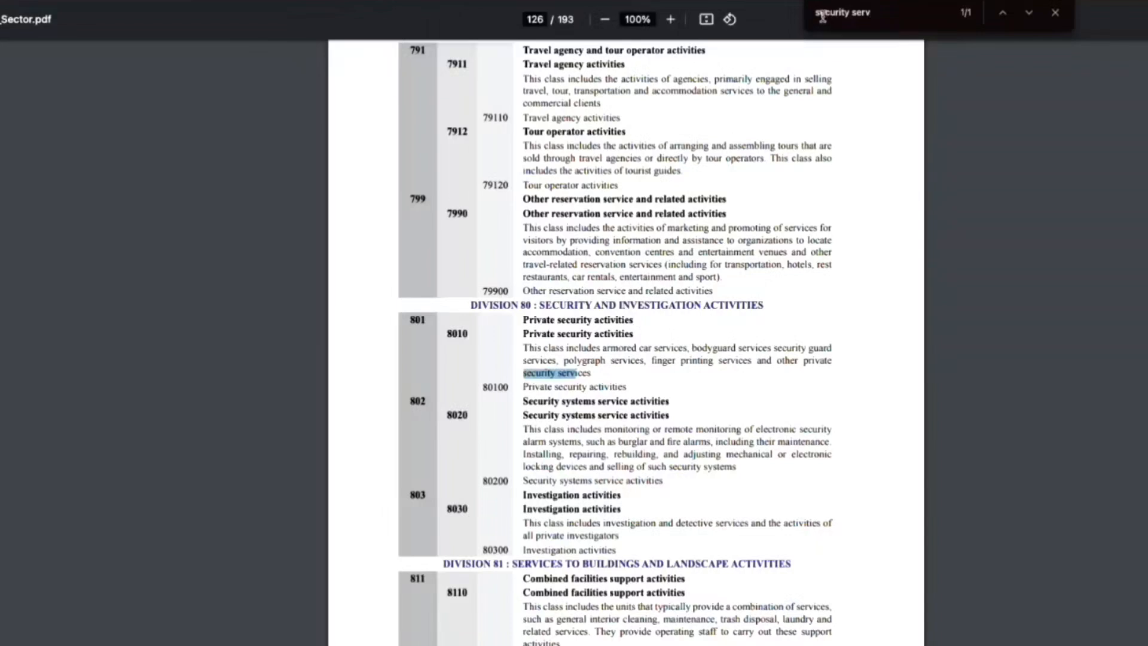
mouse_move(820, 13)
mouse_down()
mouse_move(892, 14)
mouse_move(801, 9)
mouse_up()
click(887, 12)
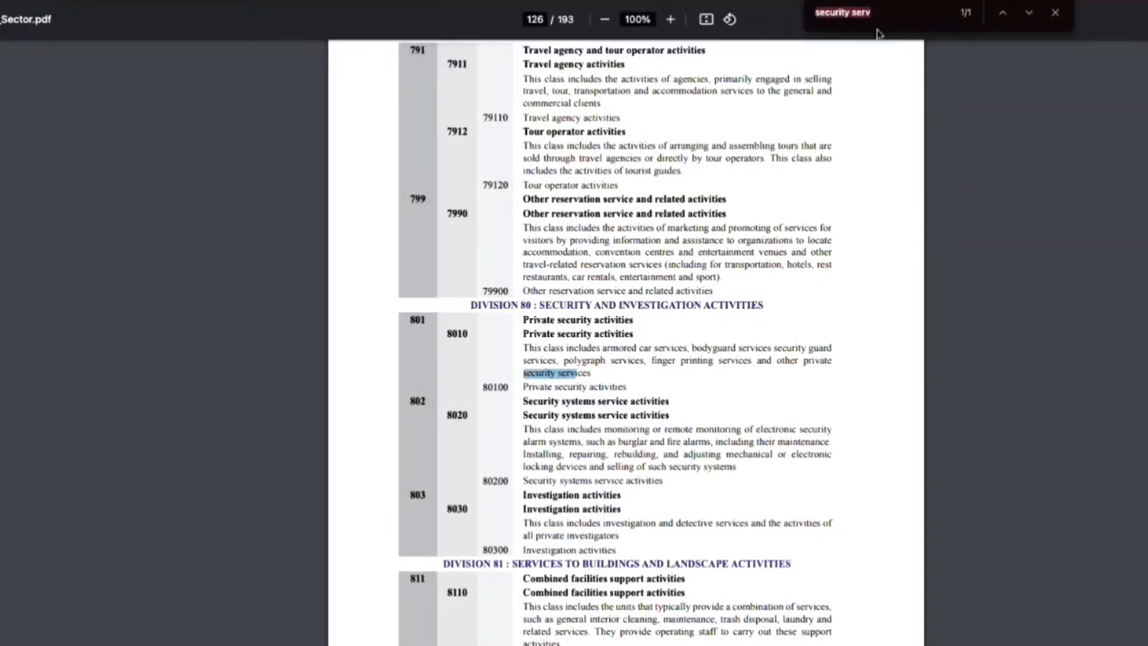
drag(523, 373, 590, 372)
drag(472, 306, 530, 307)
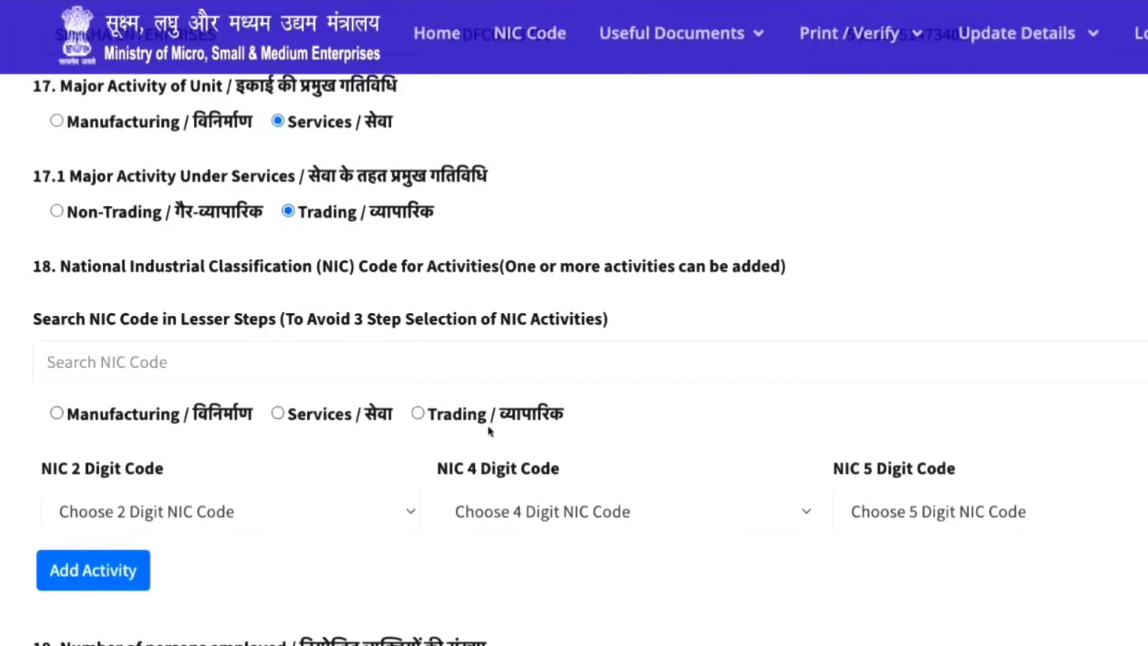
Step: Switch the NIC activity type to Services and pick 80-Security and investigation activities as the 2-digit code
click(72, 416)
click(173, 512)
scroll(190, 558, down, 2)
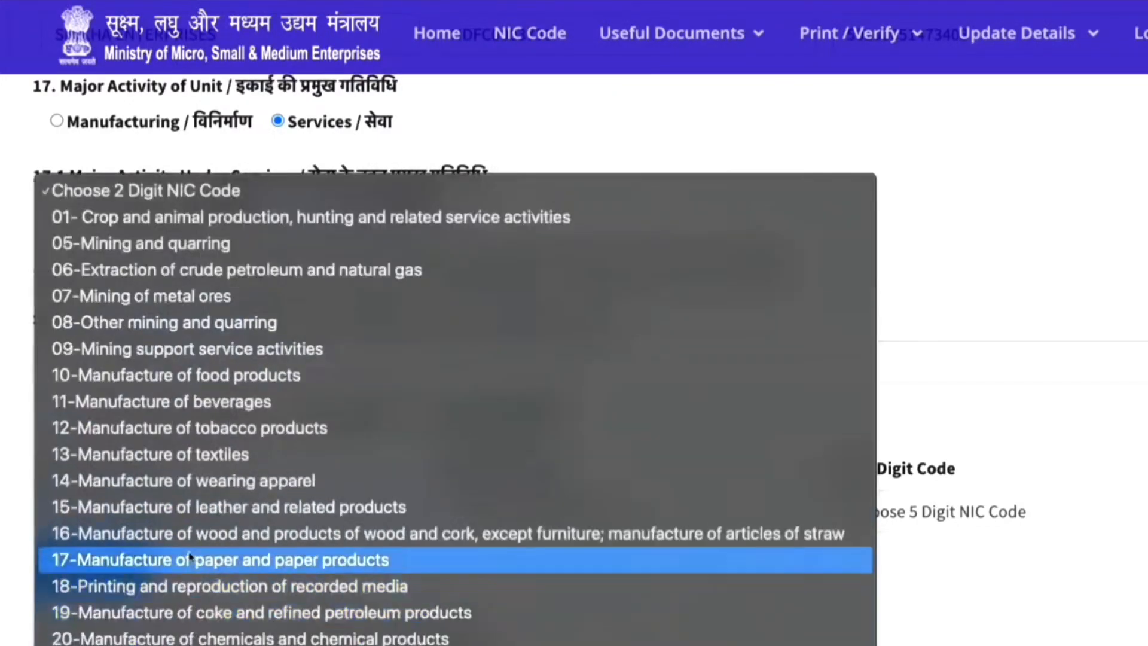
scroll(190, 557, down, 8)
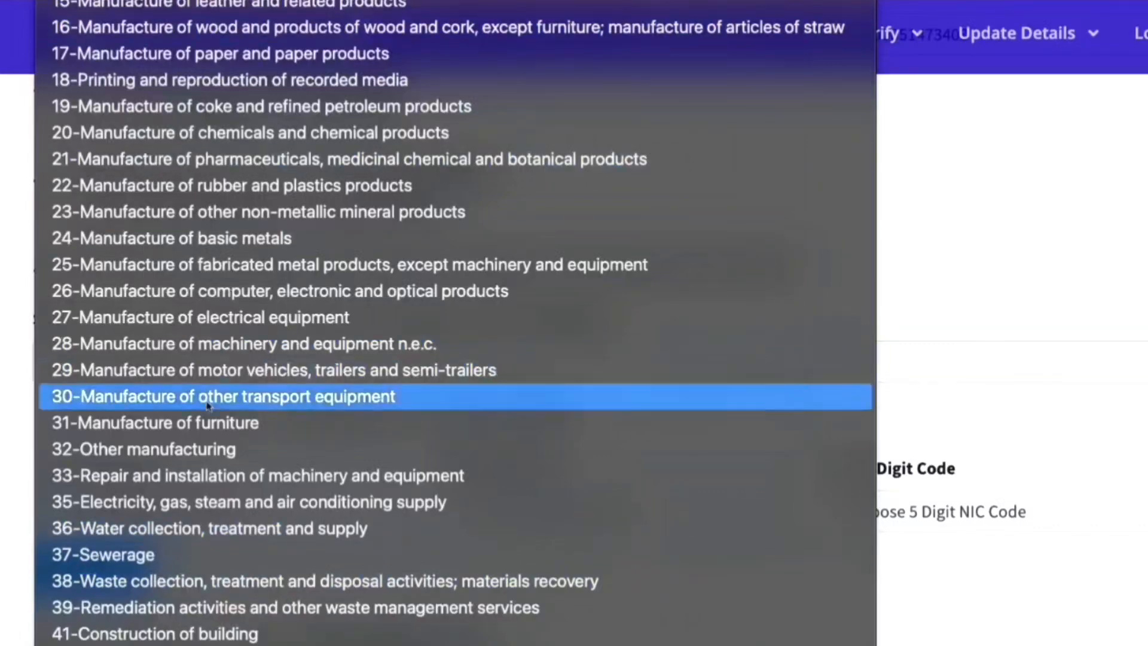
click(1014, 263)
click(310, 419)
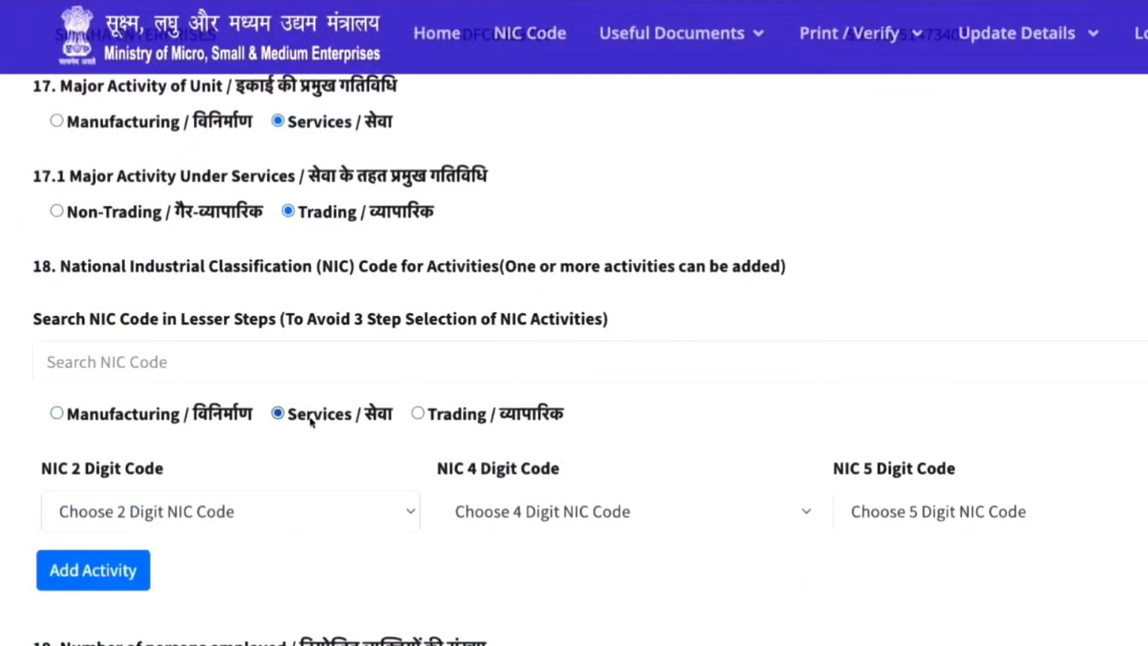
click(225, 513)
scroll(239, 526, down, 10)
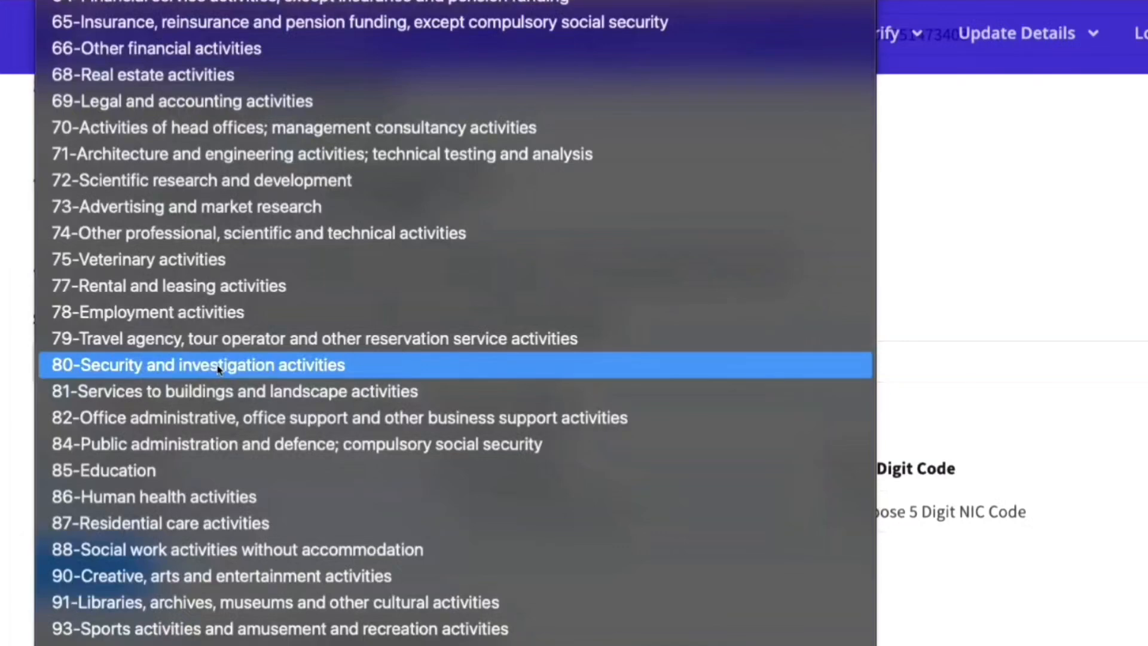
click(218, 366)
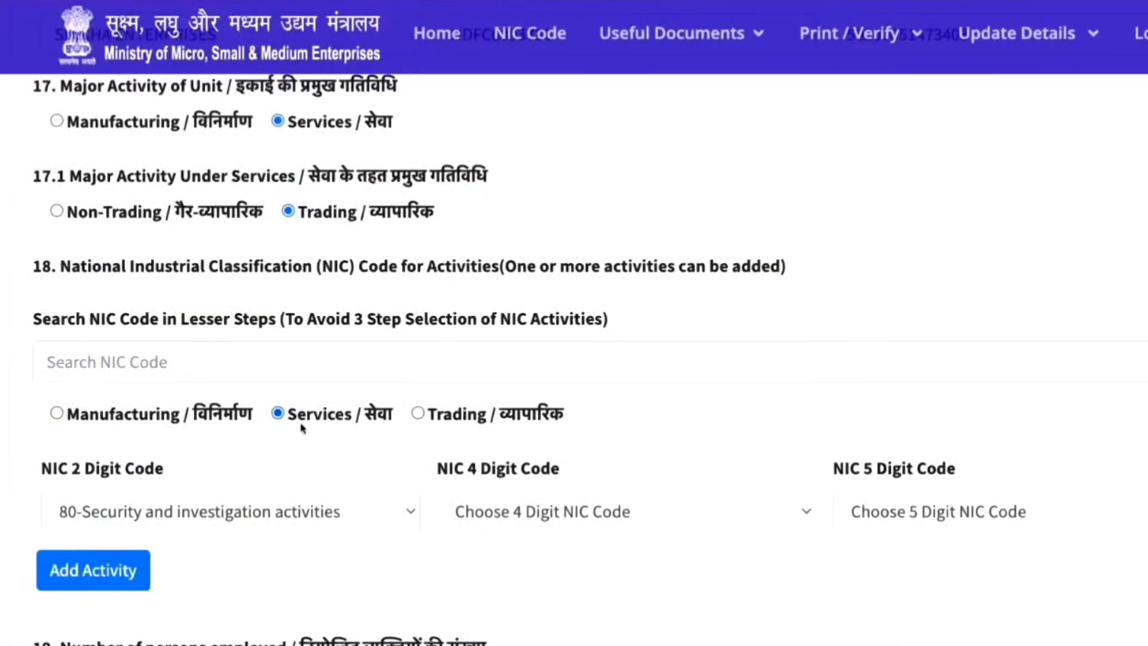
drag(289, 413, 334, 413)
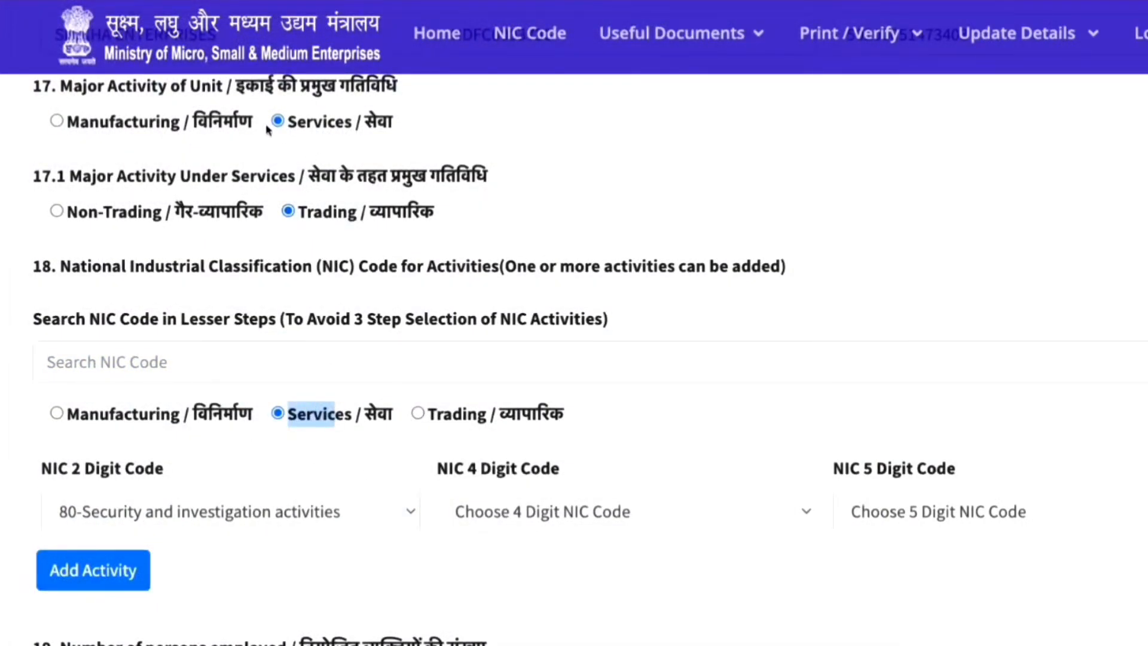
drag(296, 130, 344, 126)
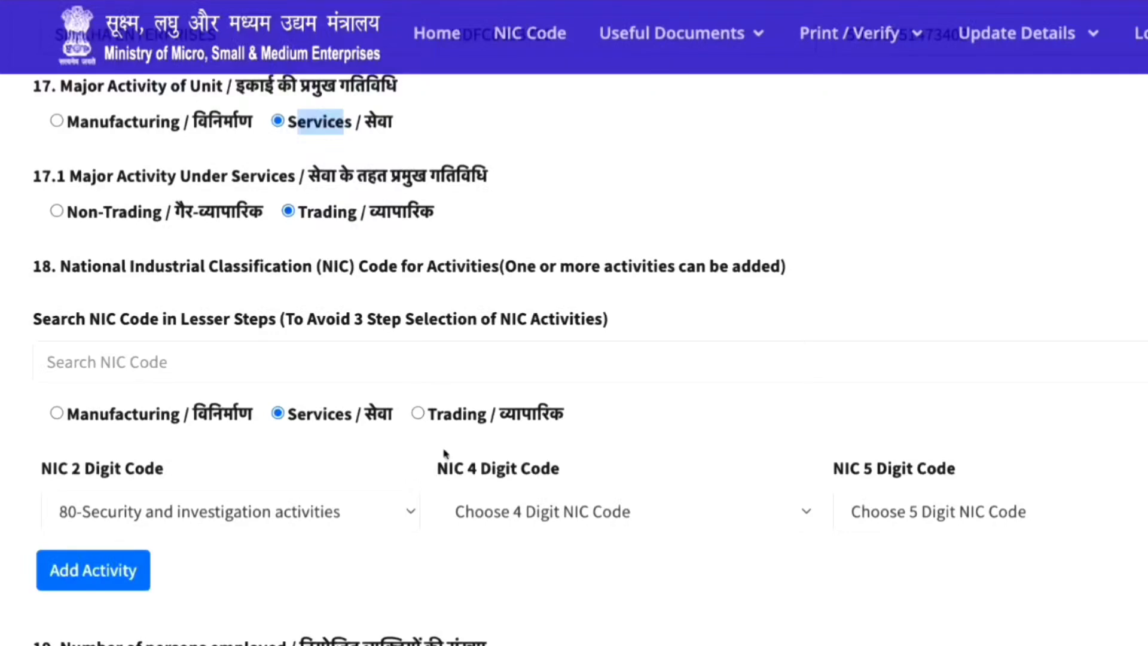
drag(438, 471, 557, 477)
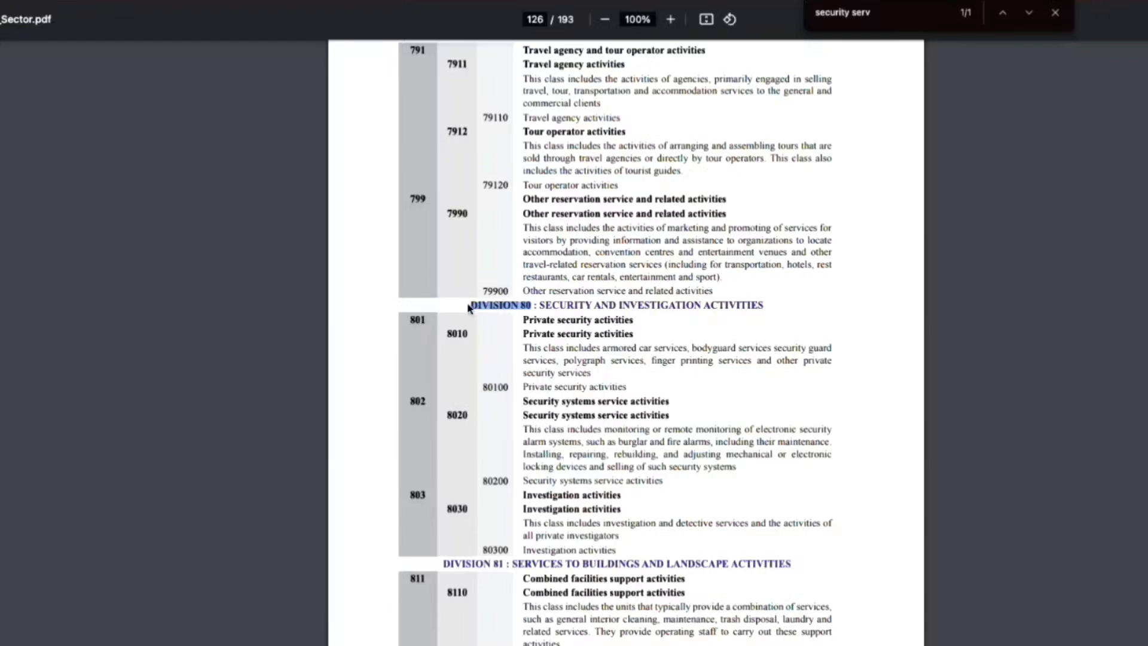
Step: Check the PDF's Division 80 section for the 8010 class code
drag(470, 306, 524, 306)
drag(525, 375, 589, 375)
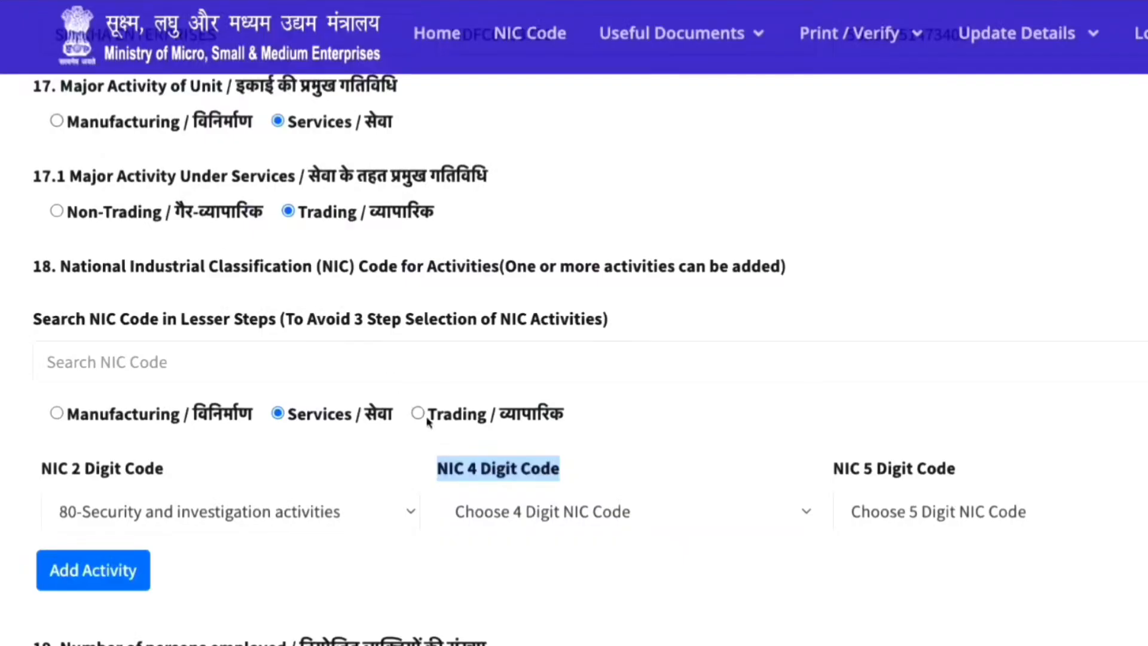
click(535, 511)
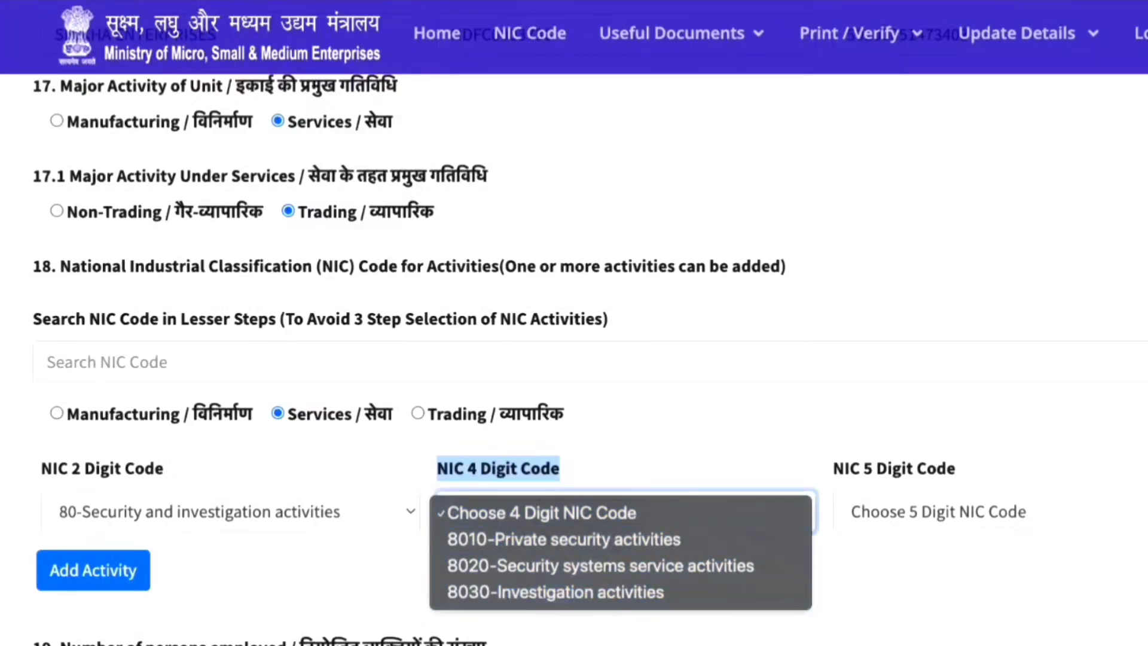
key(Escape)
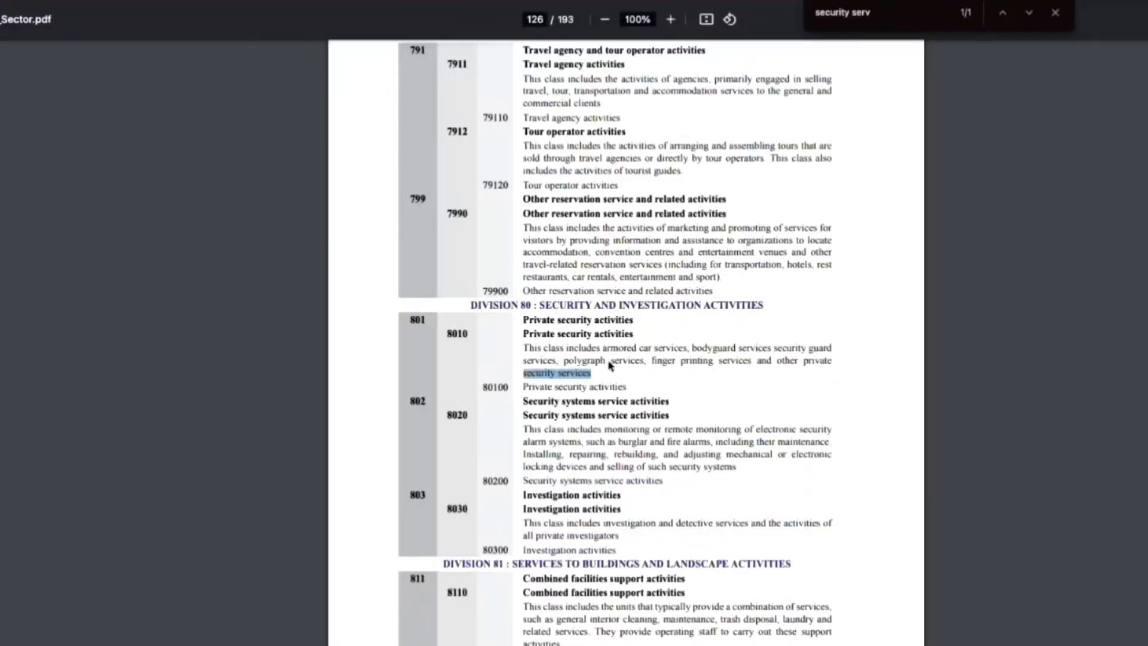
click(449, 342)
click(455, 337)
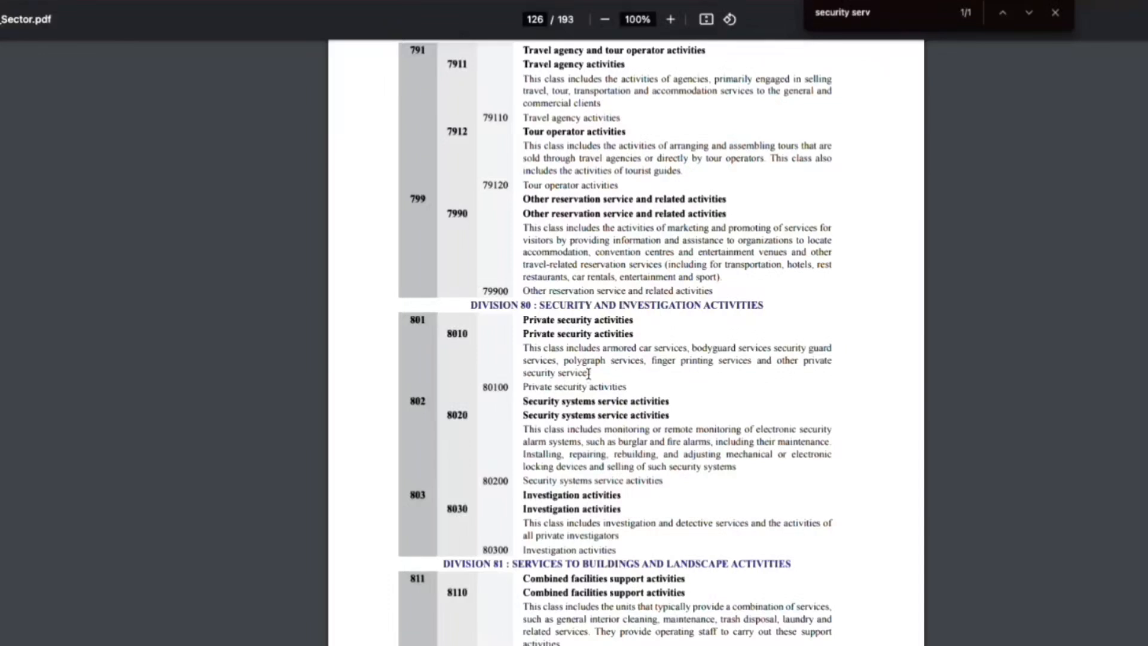
mouse_move(589, 374)
mouse_down()
mouse_move(564, 371)
mouse_move(530, 340)
mouse_move(453, 333)
mouse_move(576, 341)
mouse_move(607, 371)
mouse_move(596, 371)
mouse_up()
click(472, 353)
drag(449, 332, 468, 332)
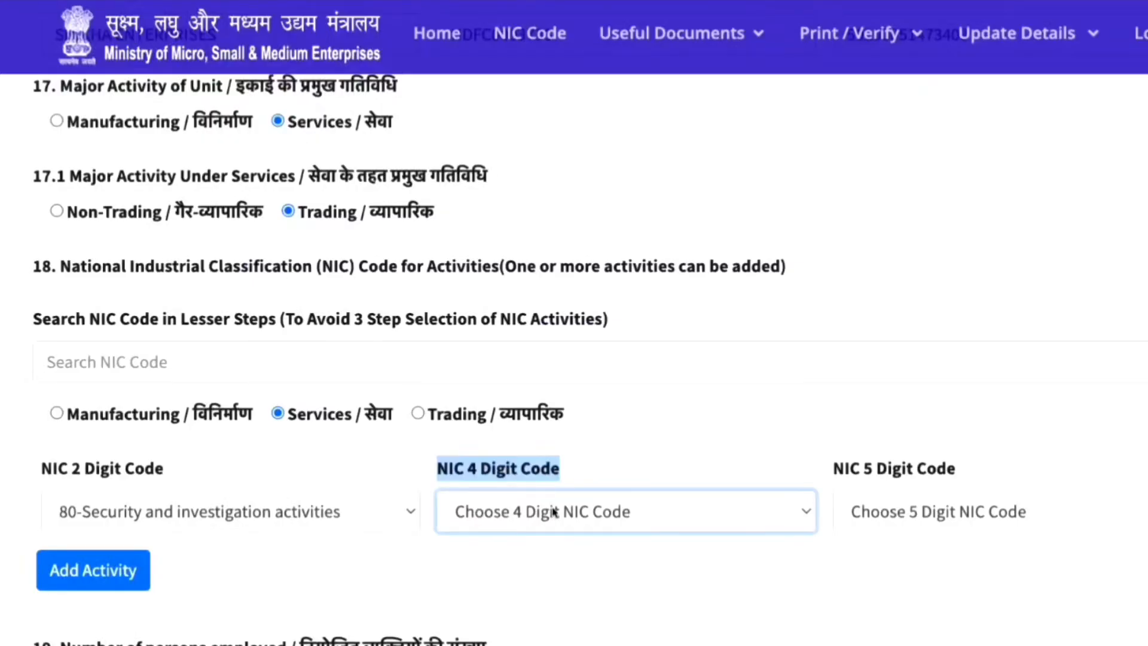
Step: Choose 8010-Private security activities as the NIC 4-digit code
click(555, 513)
click(511, 541)
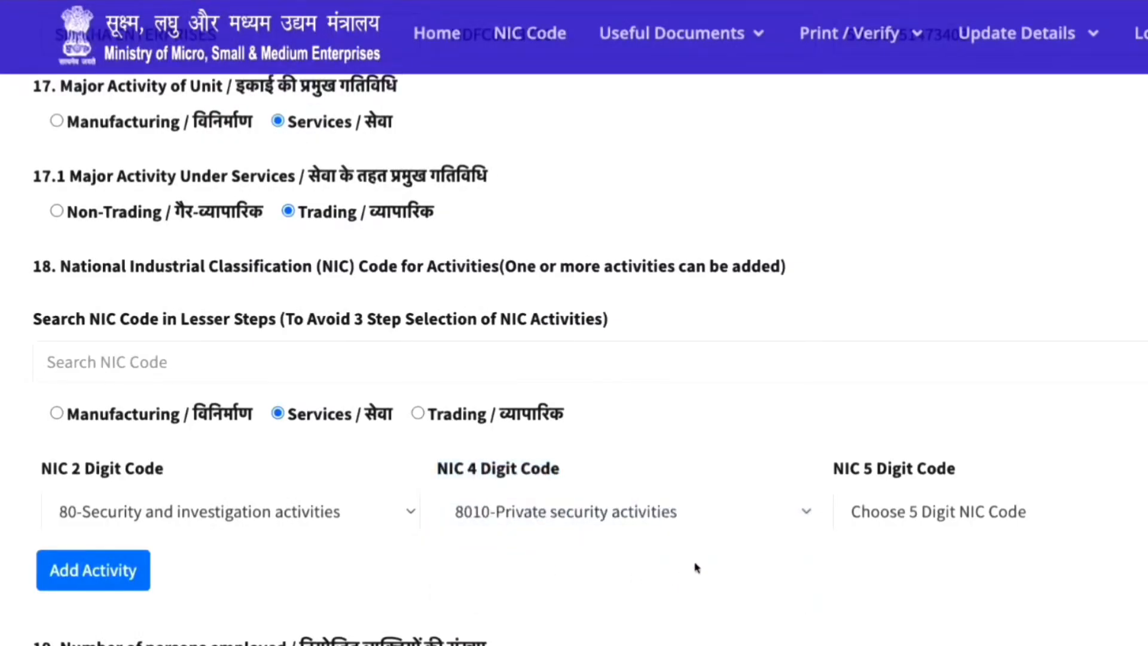
drag(815, 464, 938, 474)
click(893, 579)
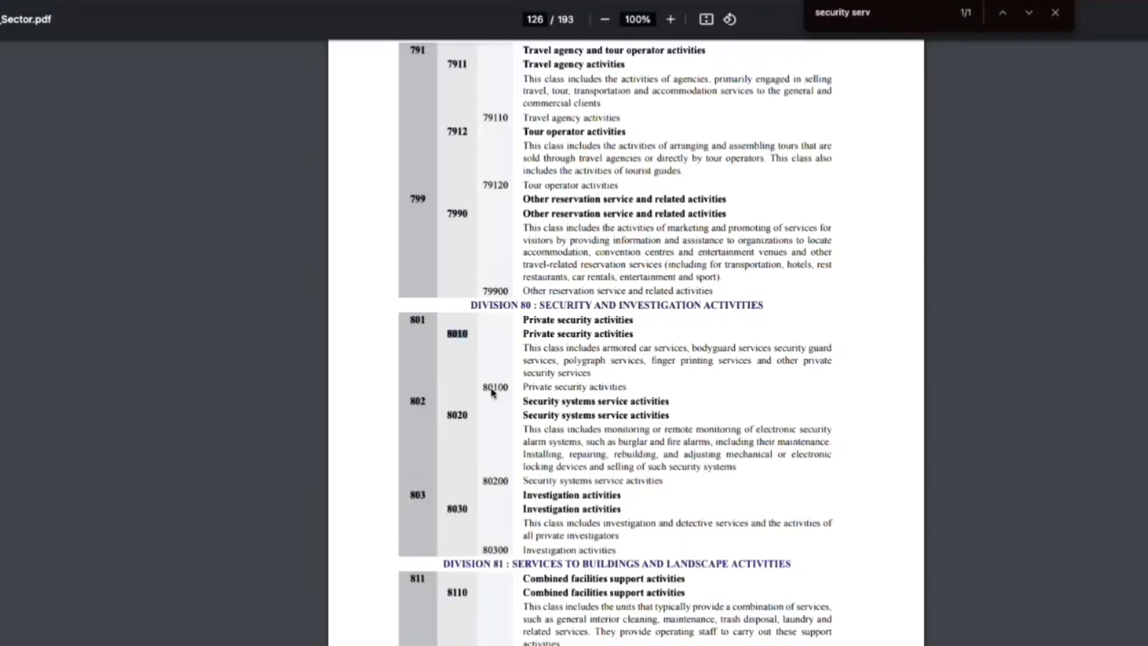
click(496, 388)
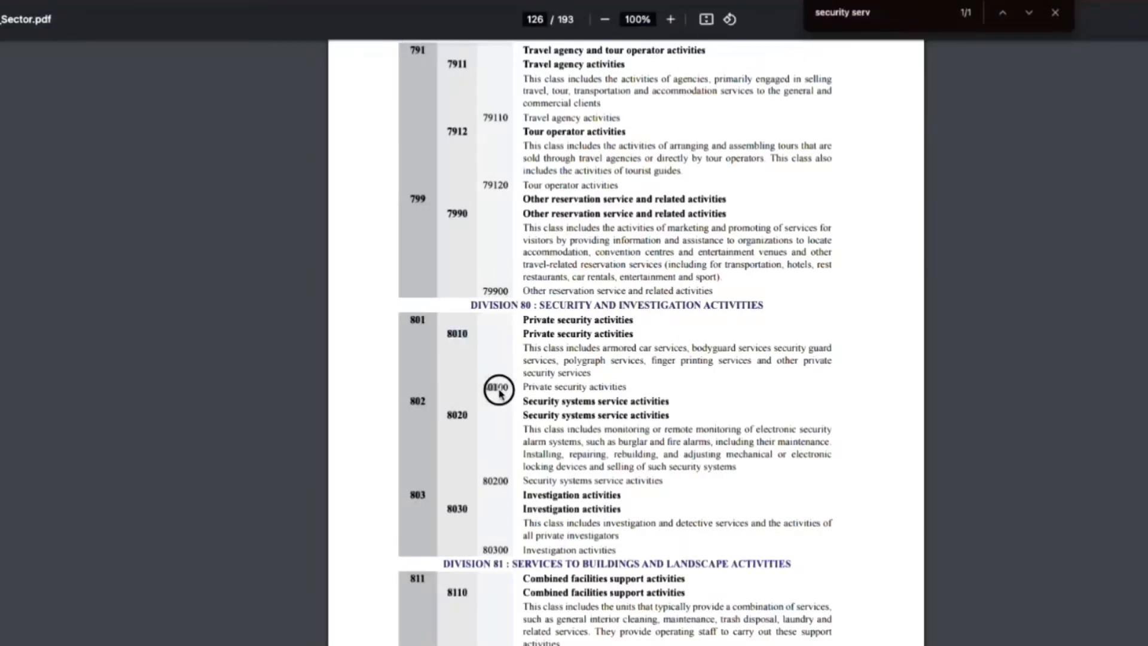
drag(553, 387, 510, 387)
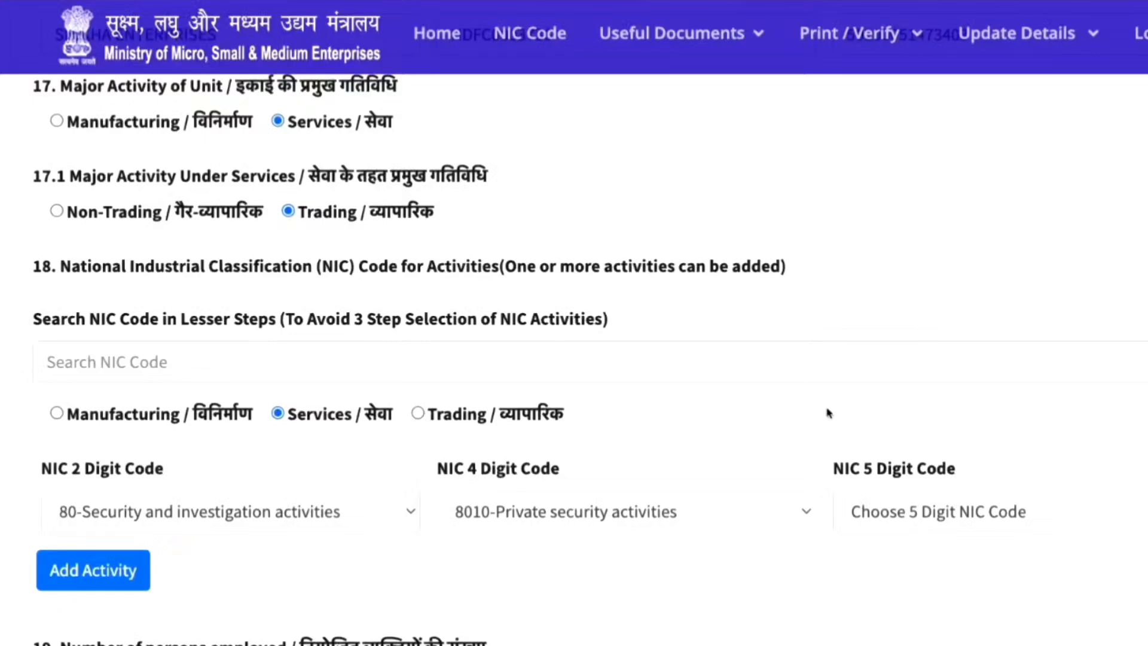
Step: Choose 80100-Private security activities as the 5-digit code and add the activity
click(924, 496)
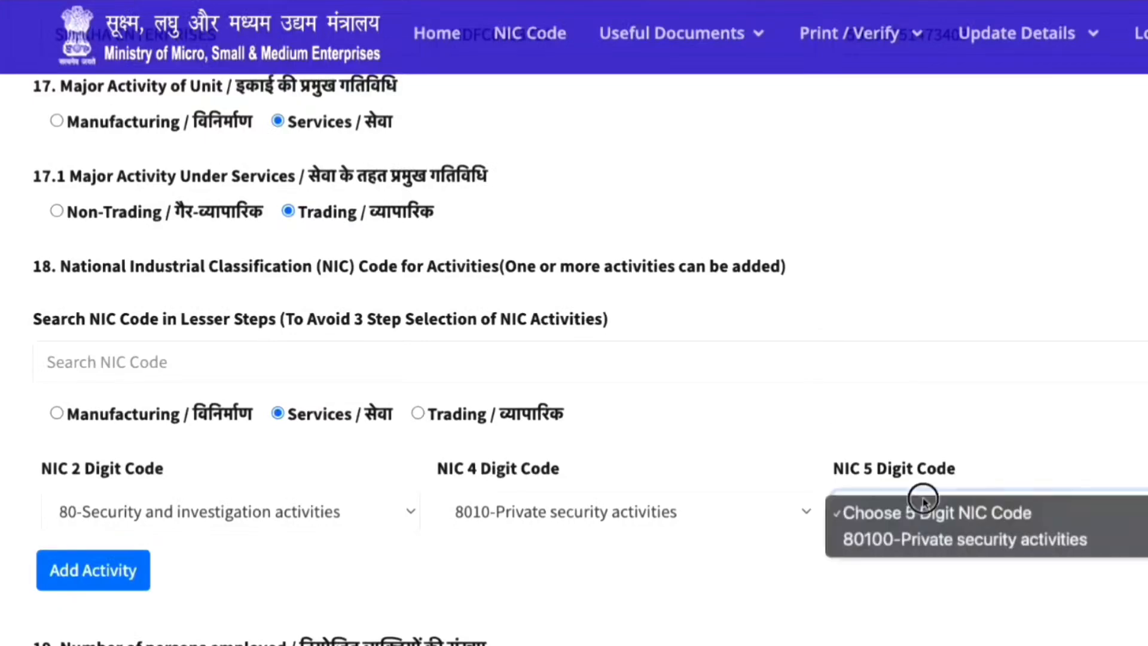
click(981, 539)
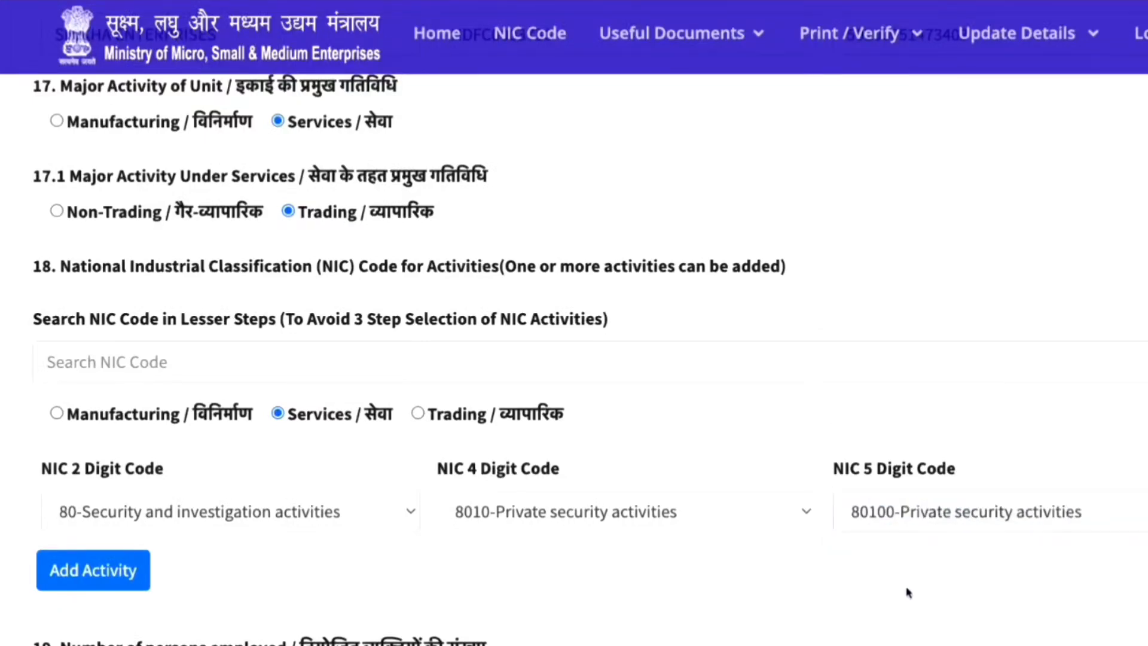
click(117, 581)
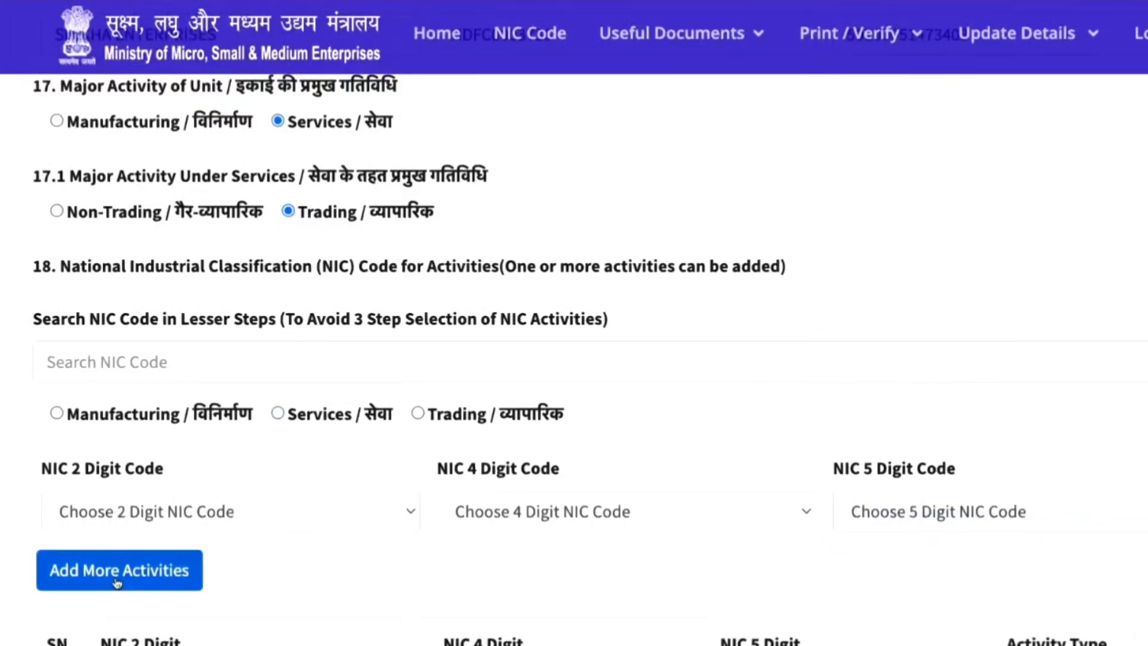
Step: Enter 40 male, 10 female and 0 other employees, totalling 50
scroll(118, 583, down, 2)
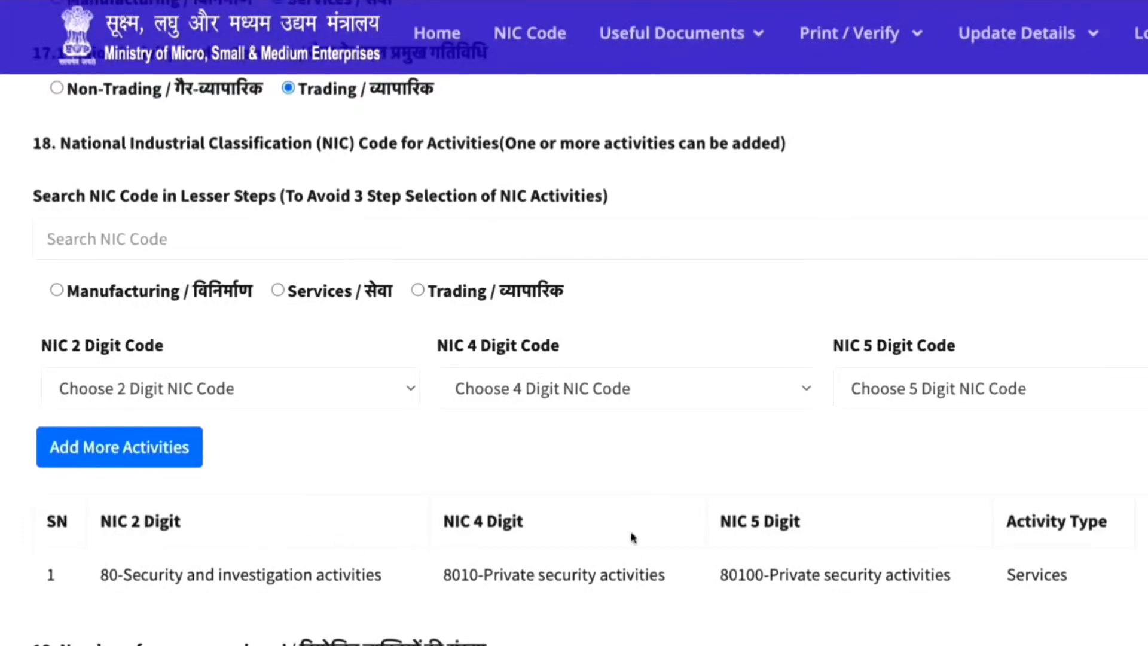
scroll(608, 556, down, 6)
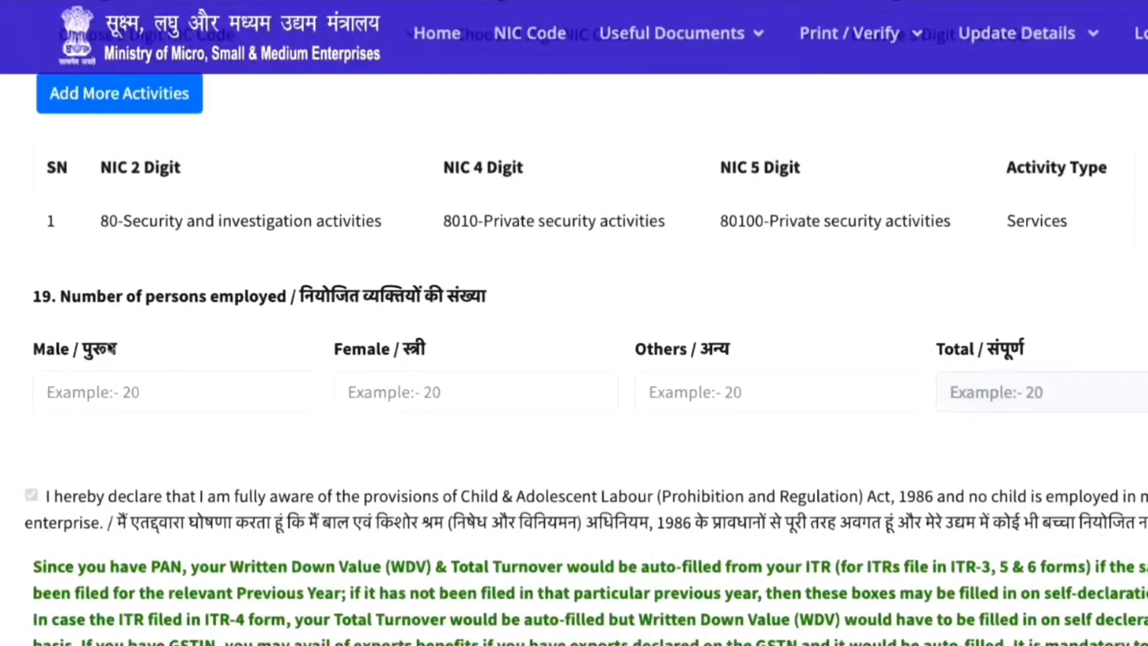
click(146, 393)
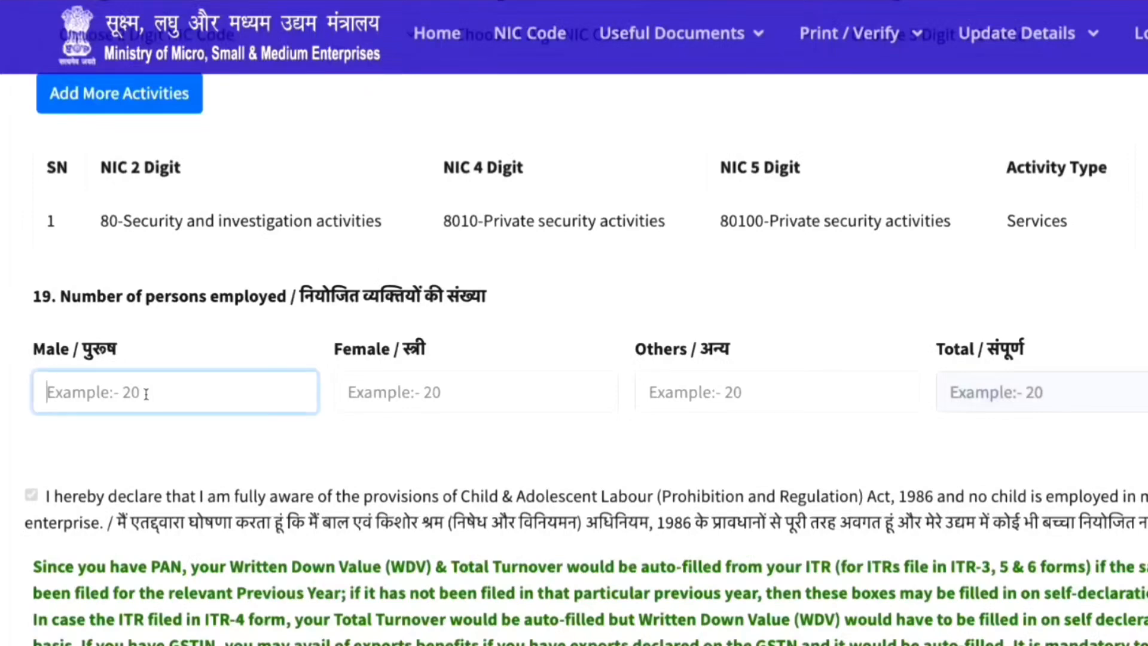
text(4)
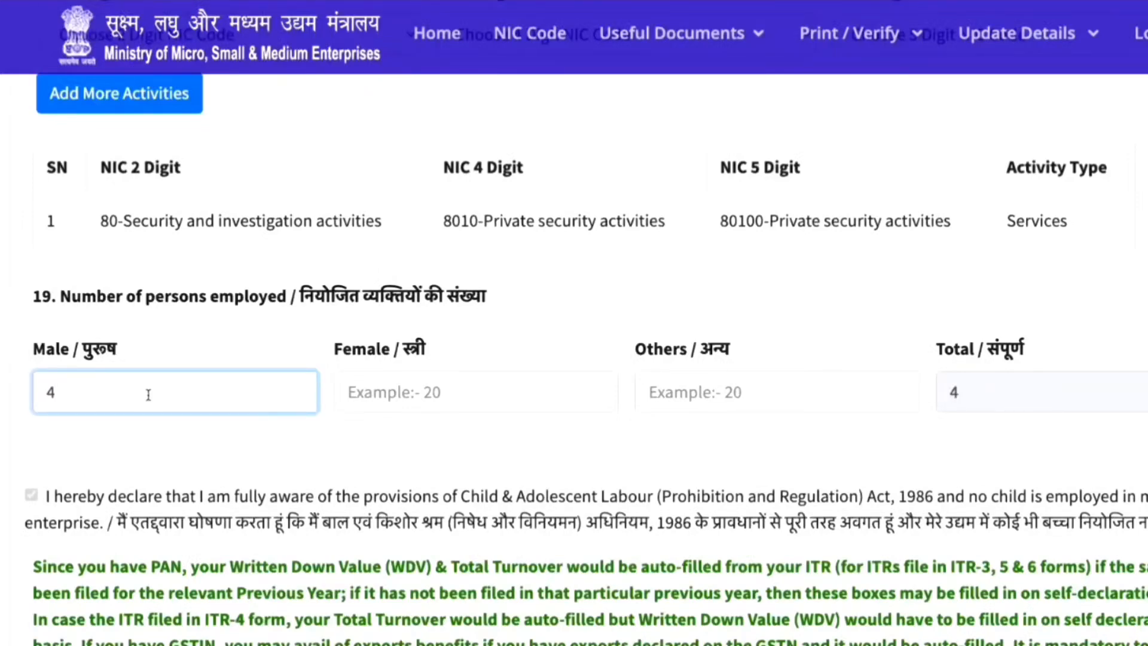
text(0)
click(417, 392)
text(10)
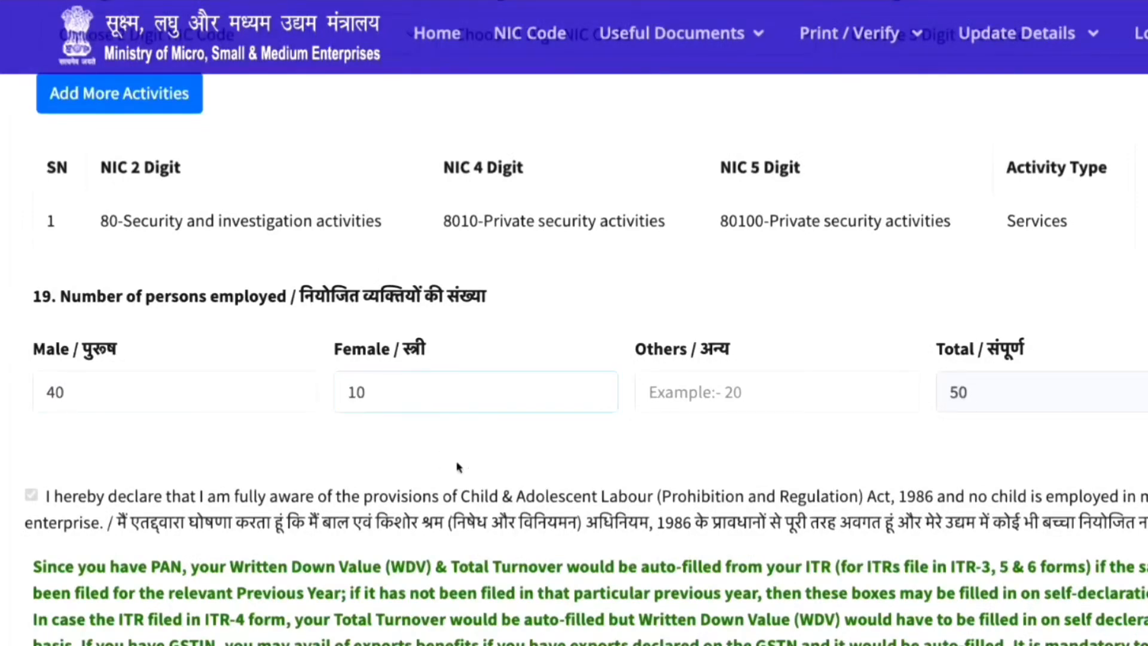
click(700, 397)
text(0)
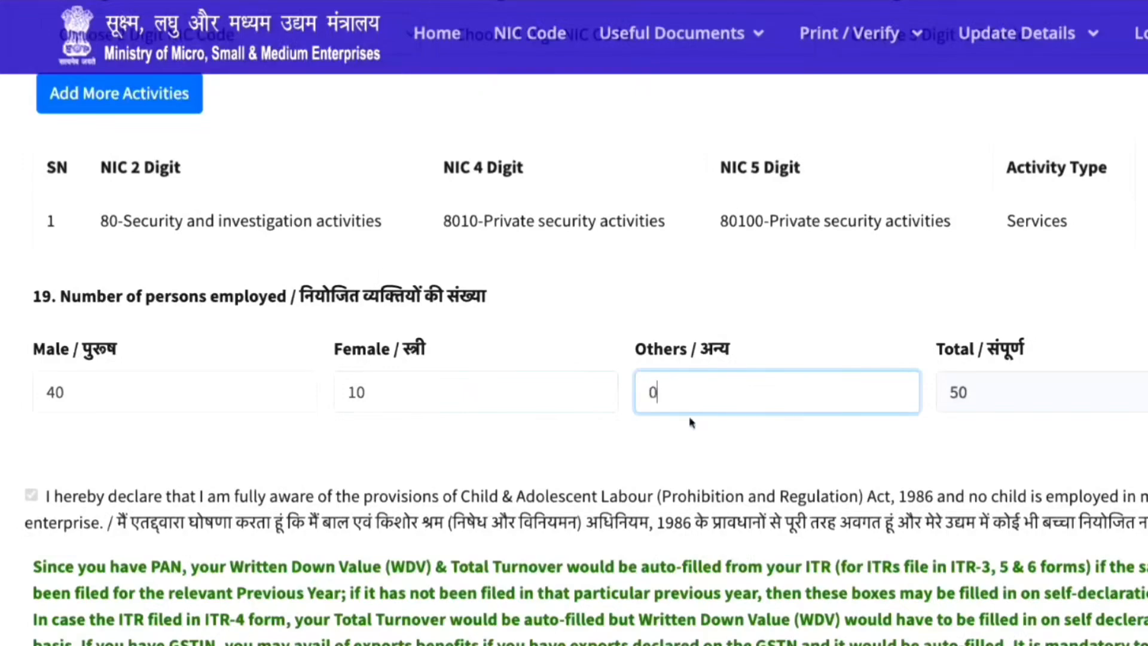
click(636, 452)
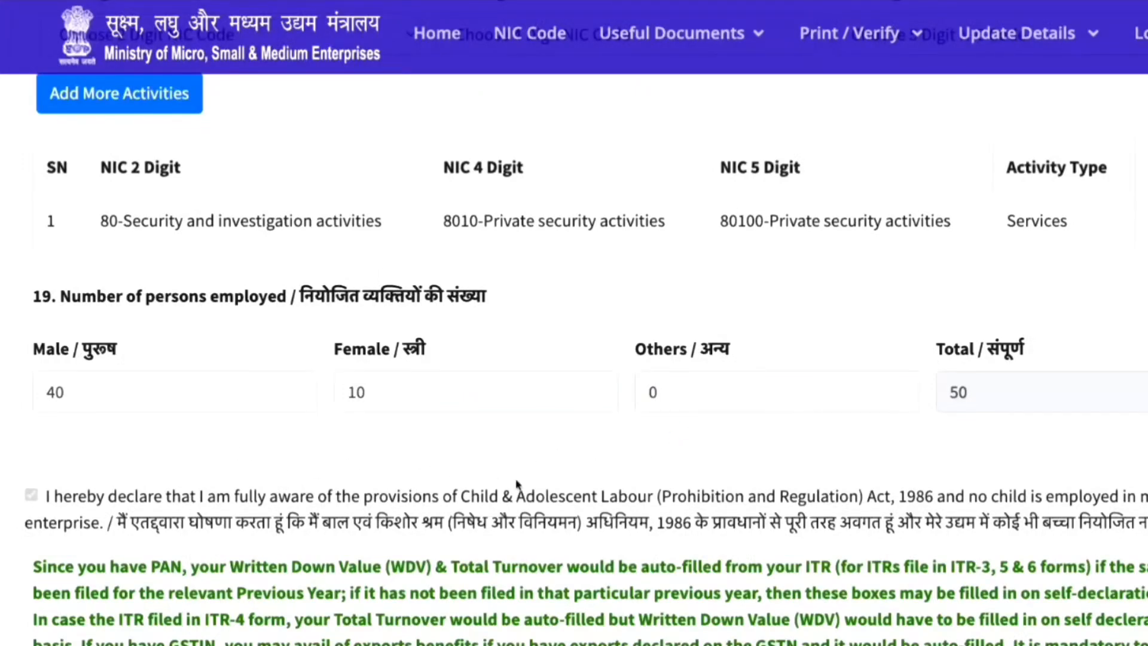
scroll(540, 486, down, 10)
Step: Try an exclusion of pollution-control cost of 200, then erase it
scroll(539, 485, down, 2)
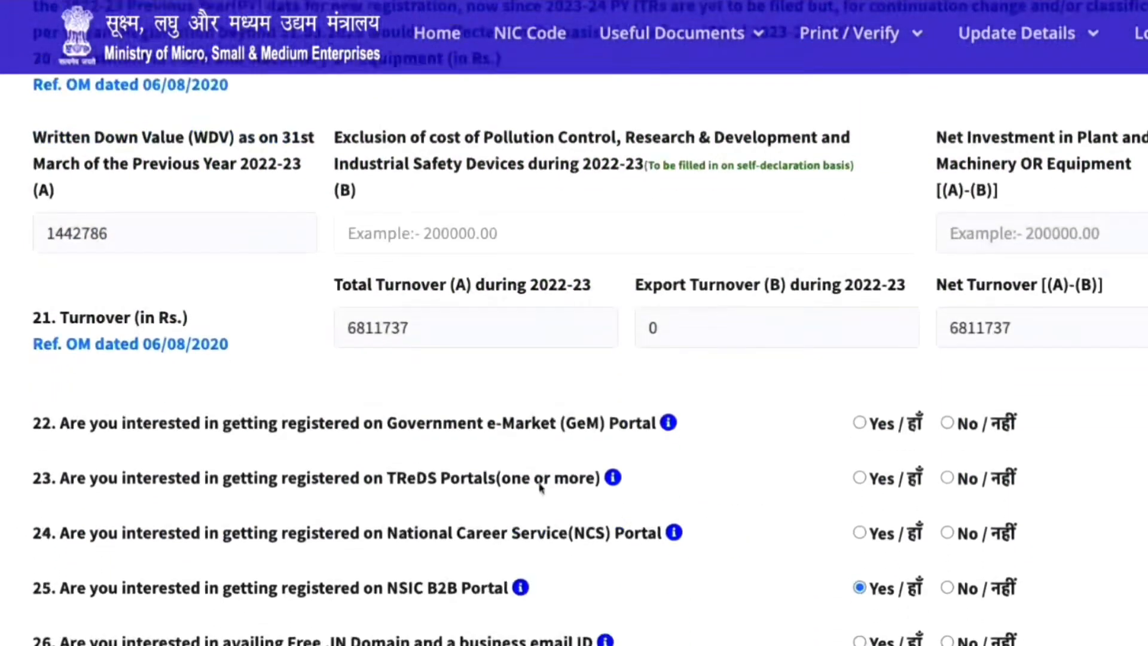
scroll(461, 379, up, 1)
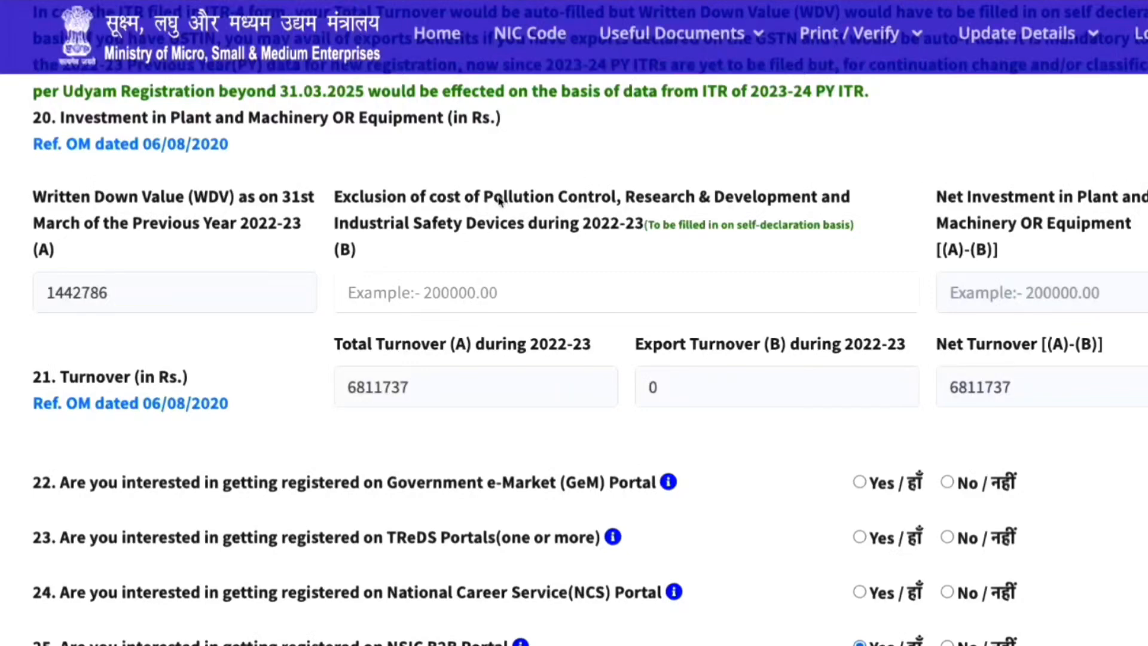
drag(499, 201, 583, 226)
click(453, 303)
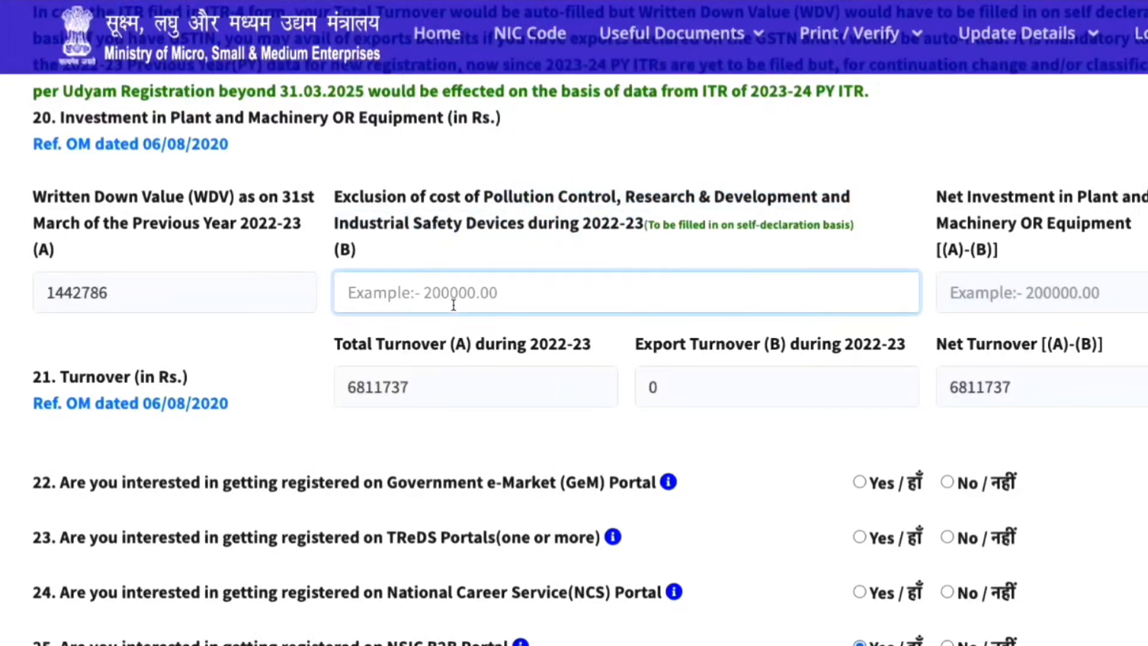
text(200)
key(BackSpace)
key(BackSpace)
key(BackSpace)
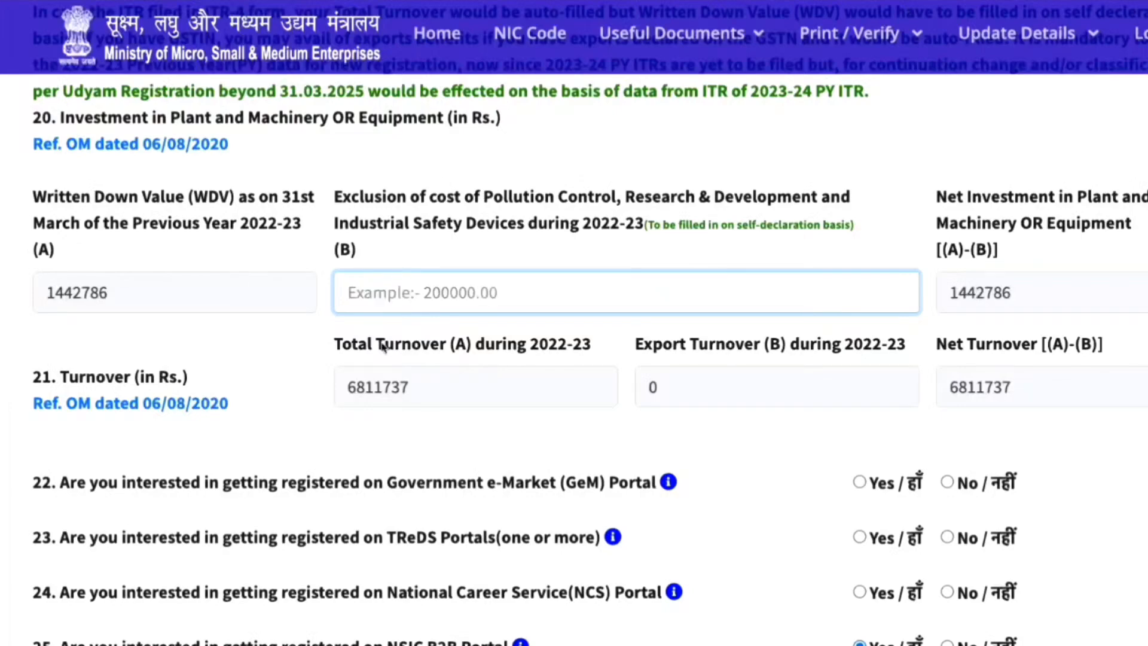
Step: Answer No to the TReDS, National Career Service, NSIC B2B and free .IN domain questions
scroll(722, 469, down, 4)
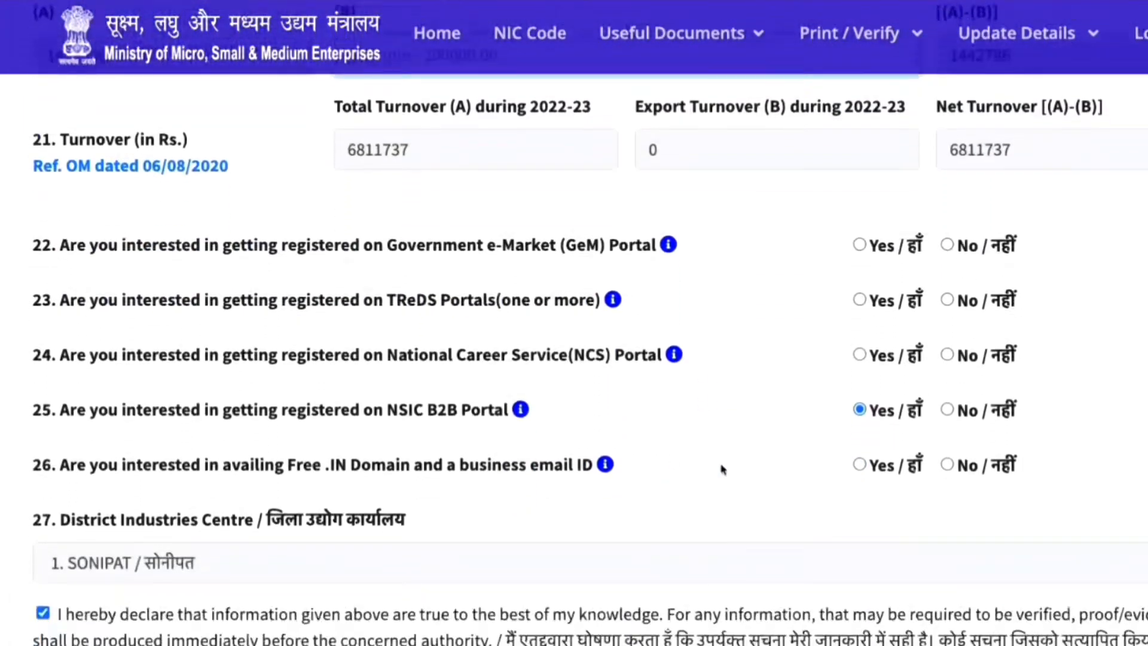
mouse_move(145, 282)
scroll(725, 387, down, 5)
scroll(725, 387, up, 5)
scroll(724, 387, down, 1)
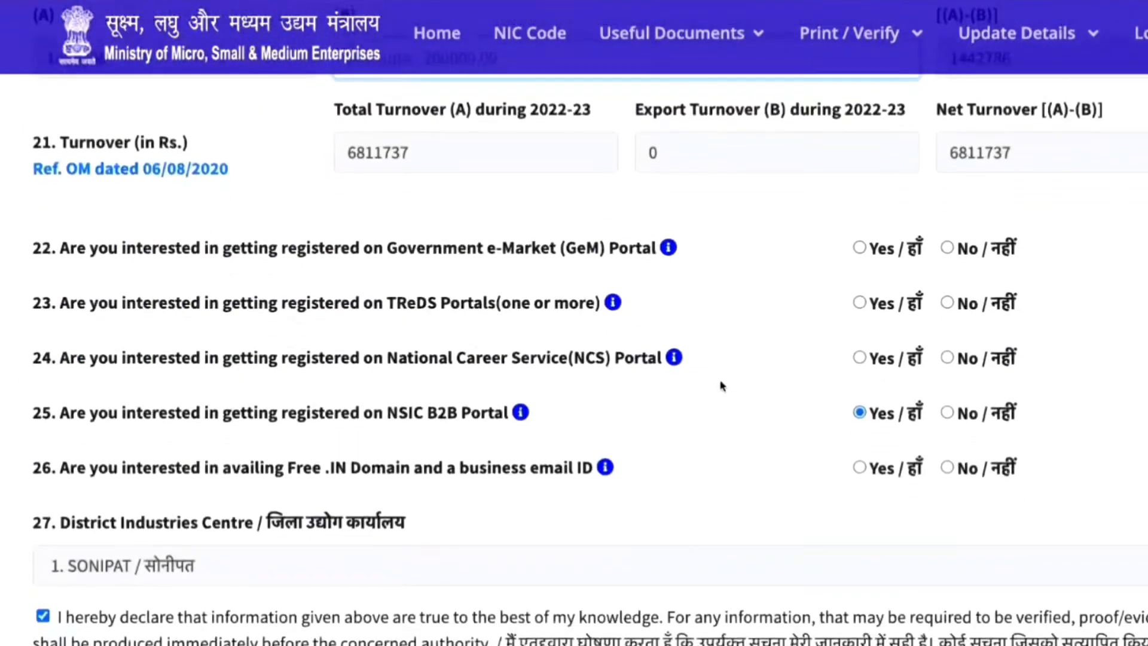
mouse_move(613, 300)
mouse_move(667, 245)
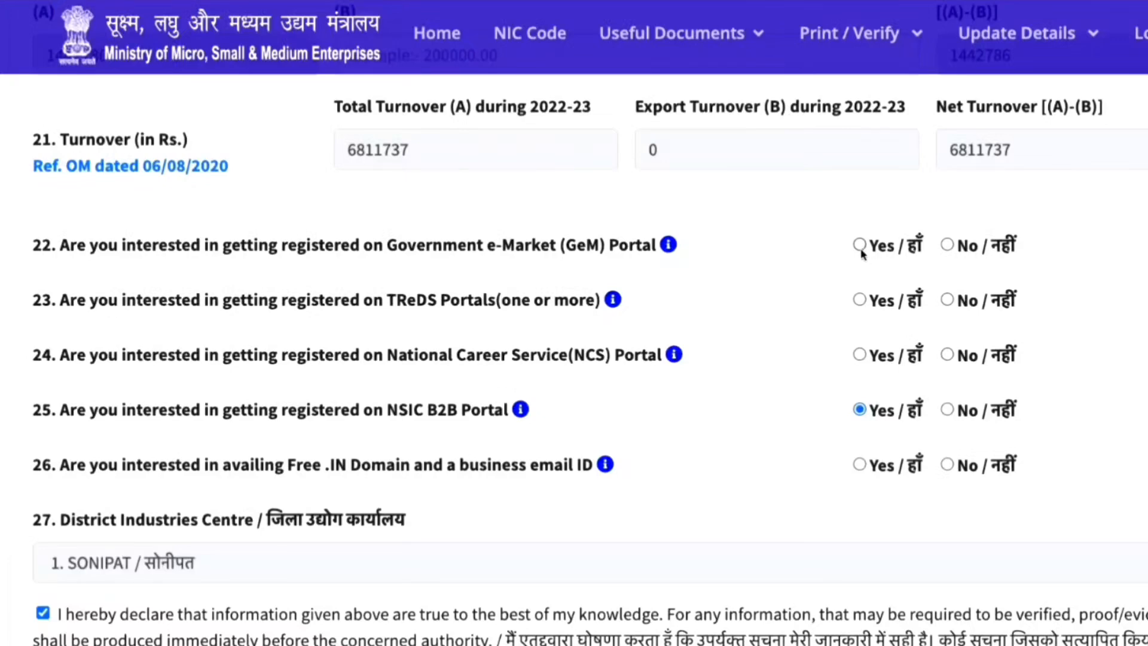
click(947, 300)
click(947, 355)
click(948, 410)
click(948, 465)
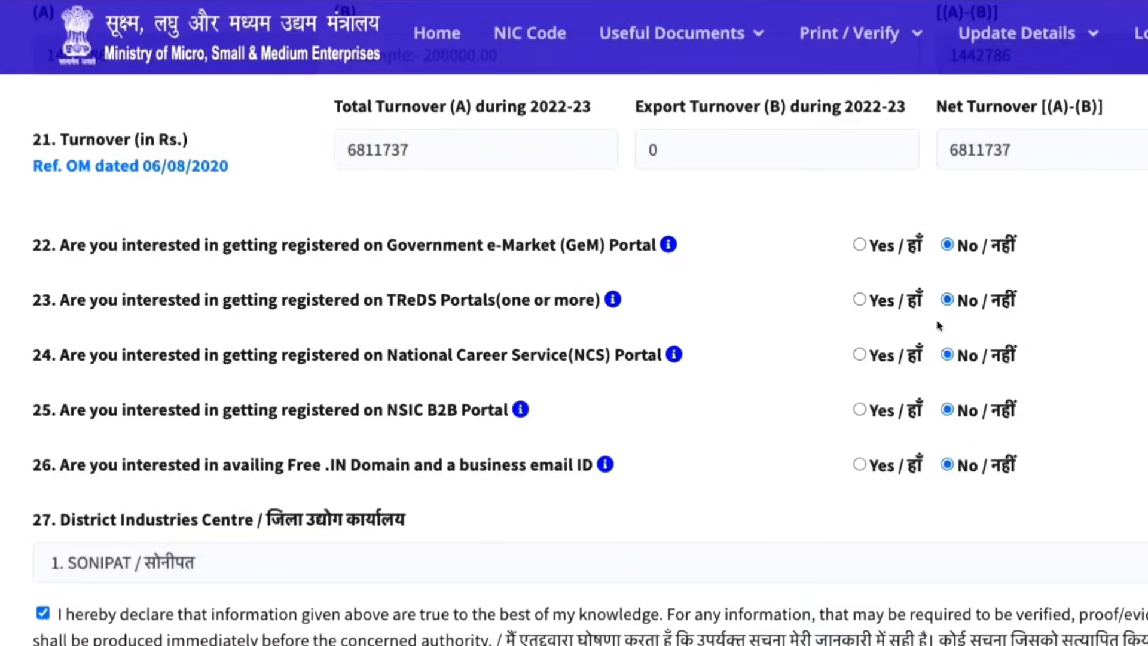
scroll(939, 326, down, 4)
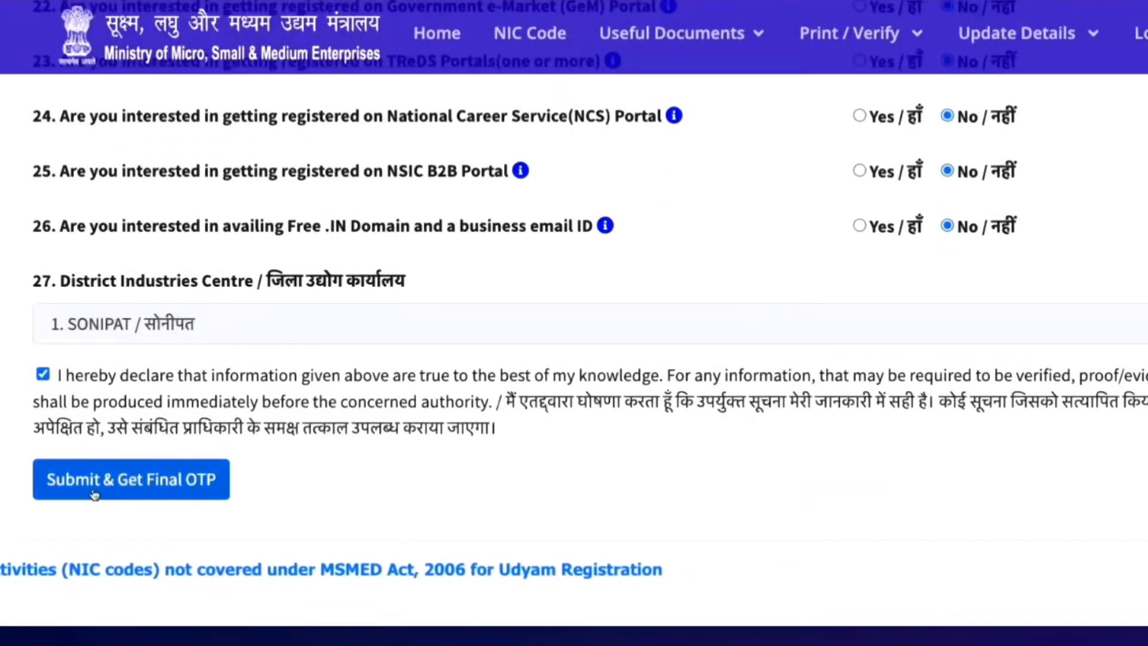
Step: Submit the form and confirm the entered data is correct
scroll(119, 478, down, 1)
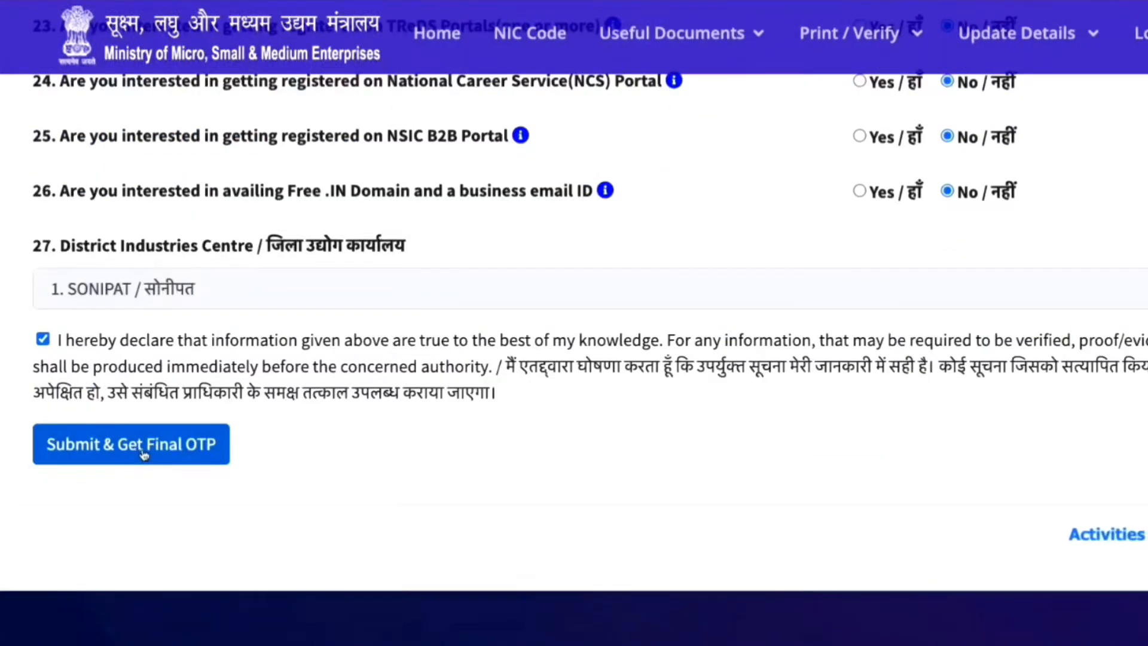
click(144, 454)
drag(502, 56, 562, 44)
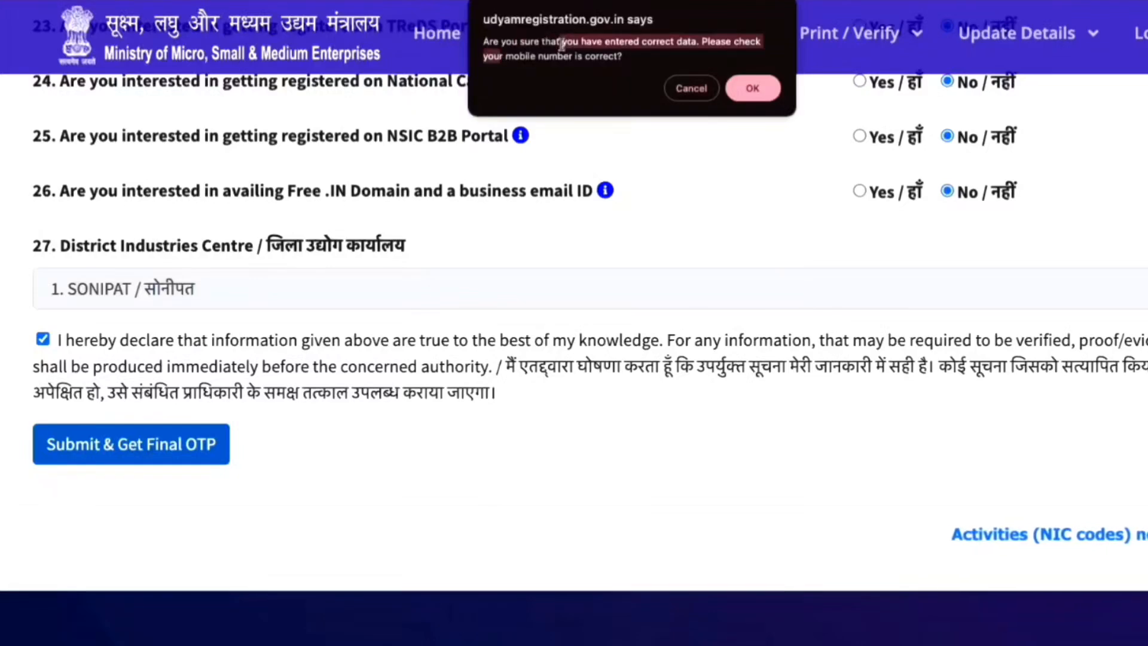
click(754, 88)
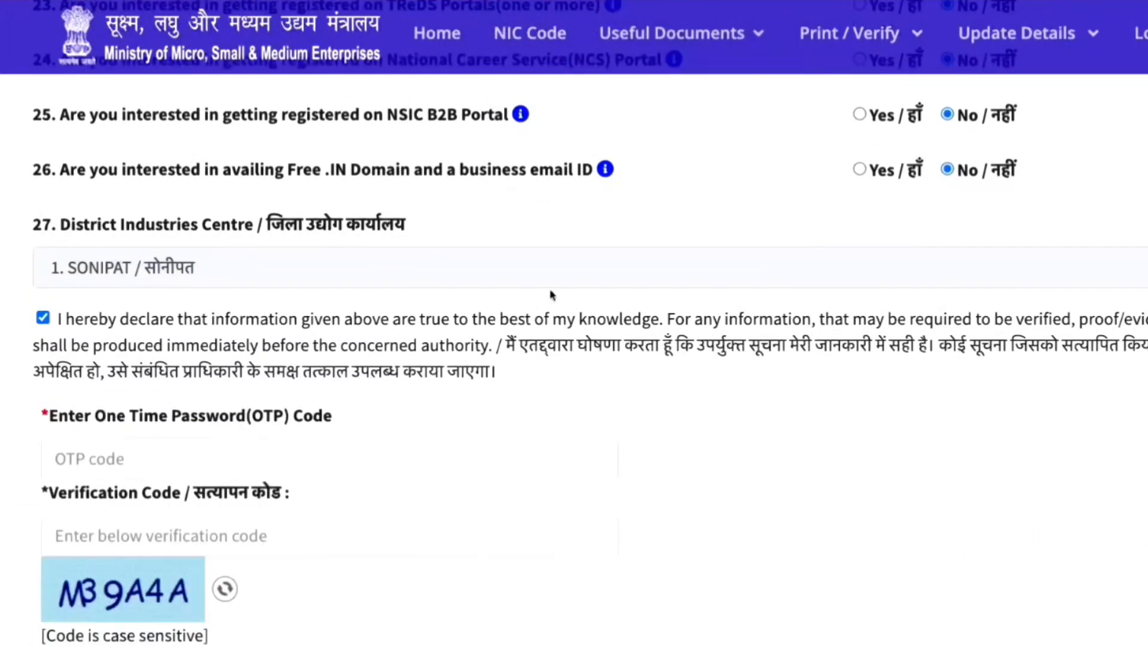
scroll(550, 295, down, 3)
Step: Enter the OTP and verification code, then make and confirm the final submission
click(141, 335)
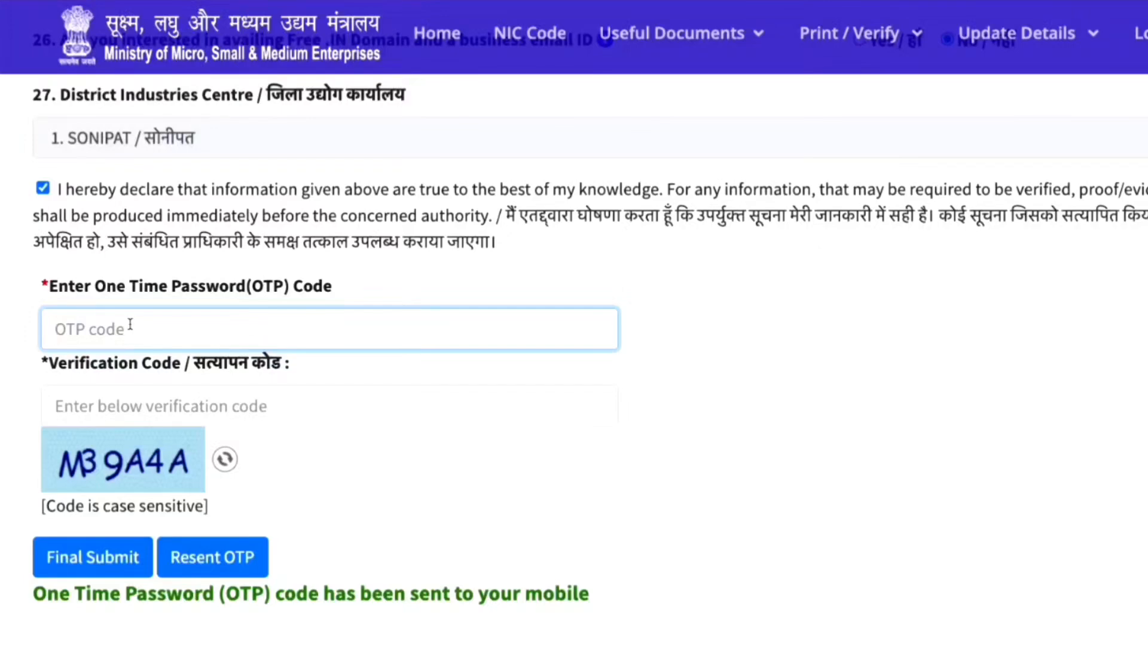
key(Tab)
click(80, 556)
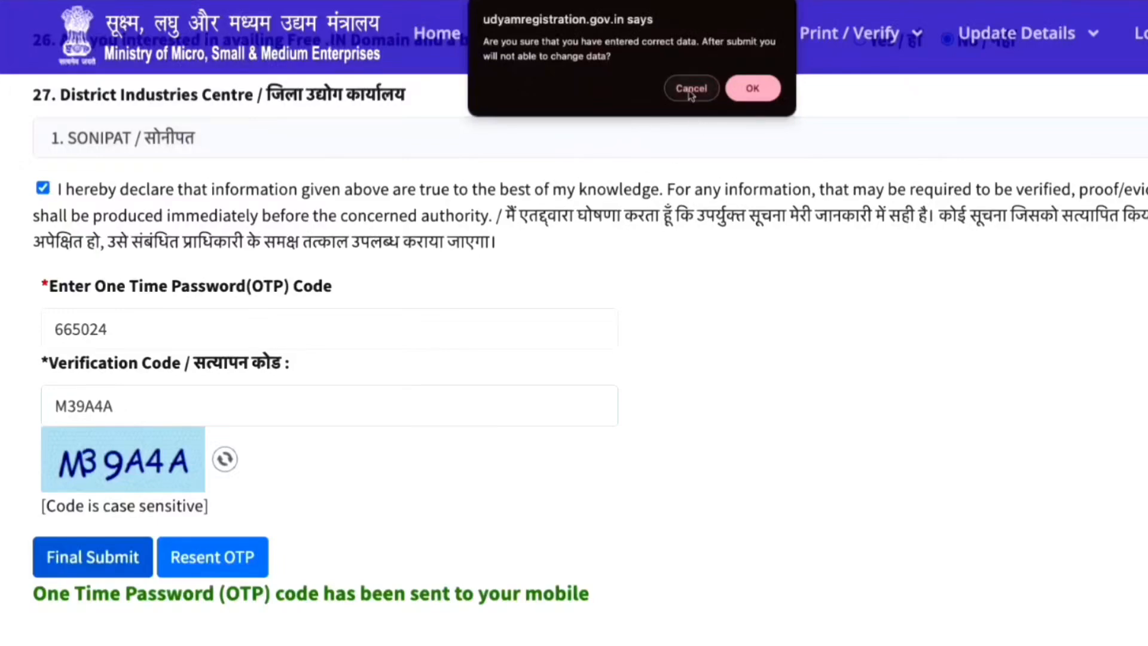
click(753, 89)
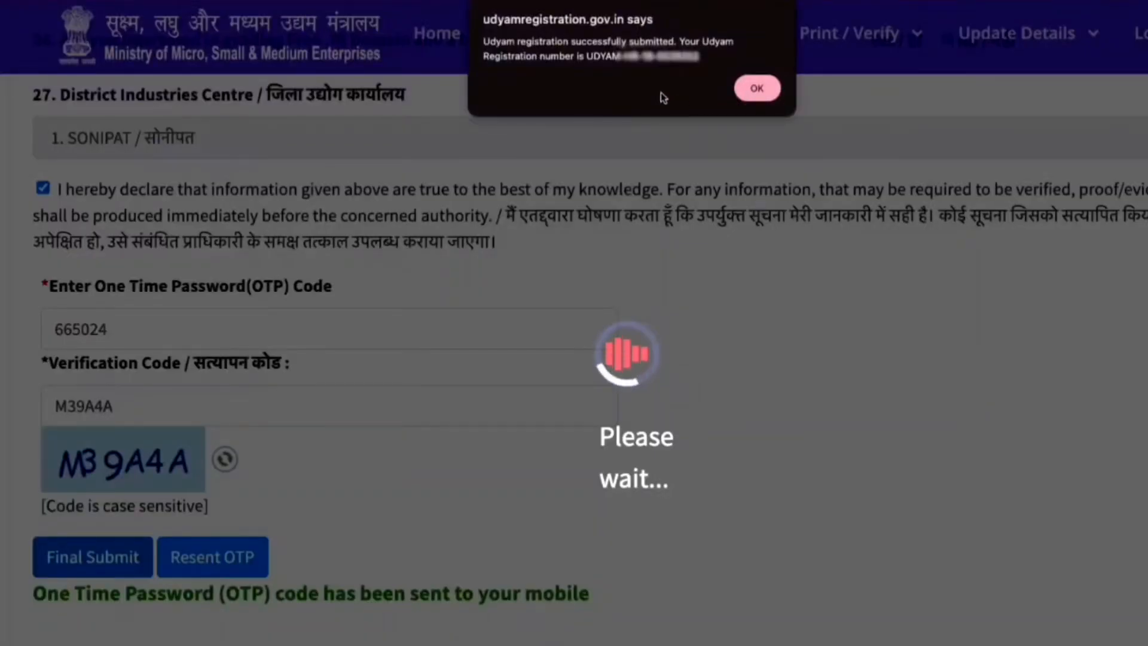
Step: Copy the issued registration number from the success alert and close it
drag(587, 56, 675, 57)
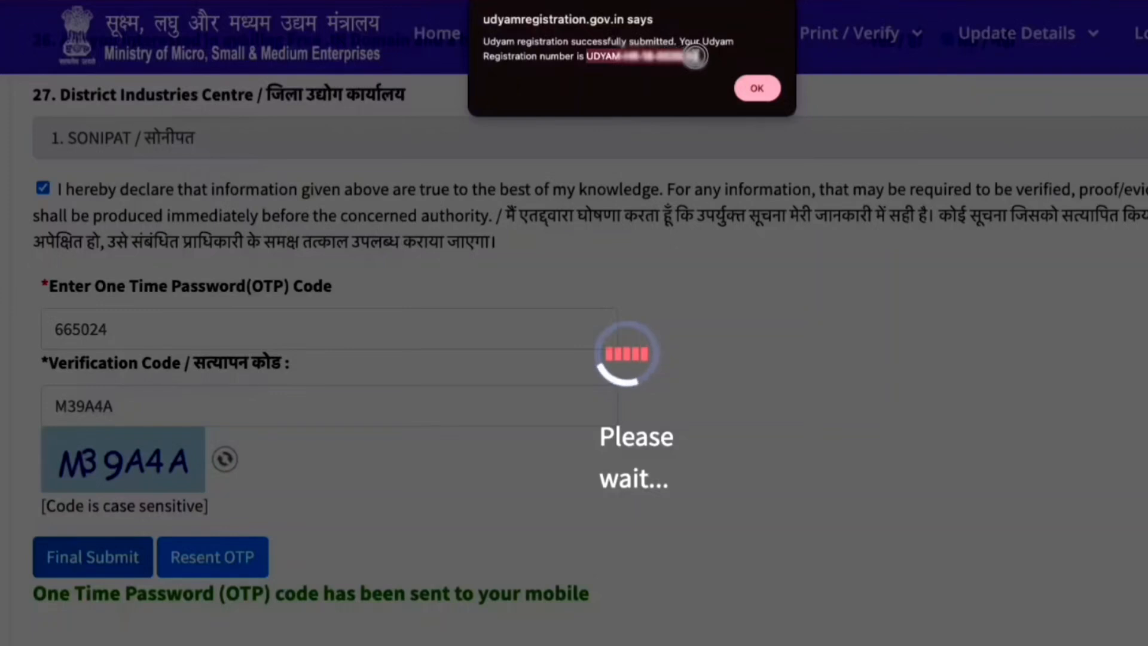
right_click(673, 60)
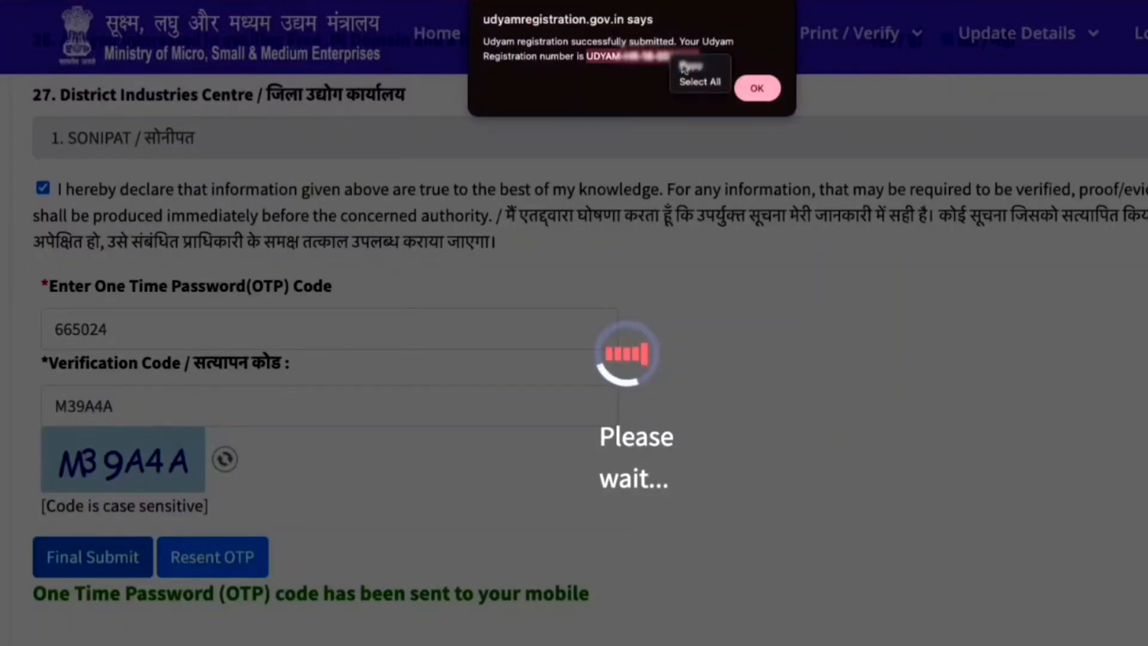
click(679, 65)
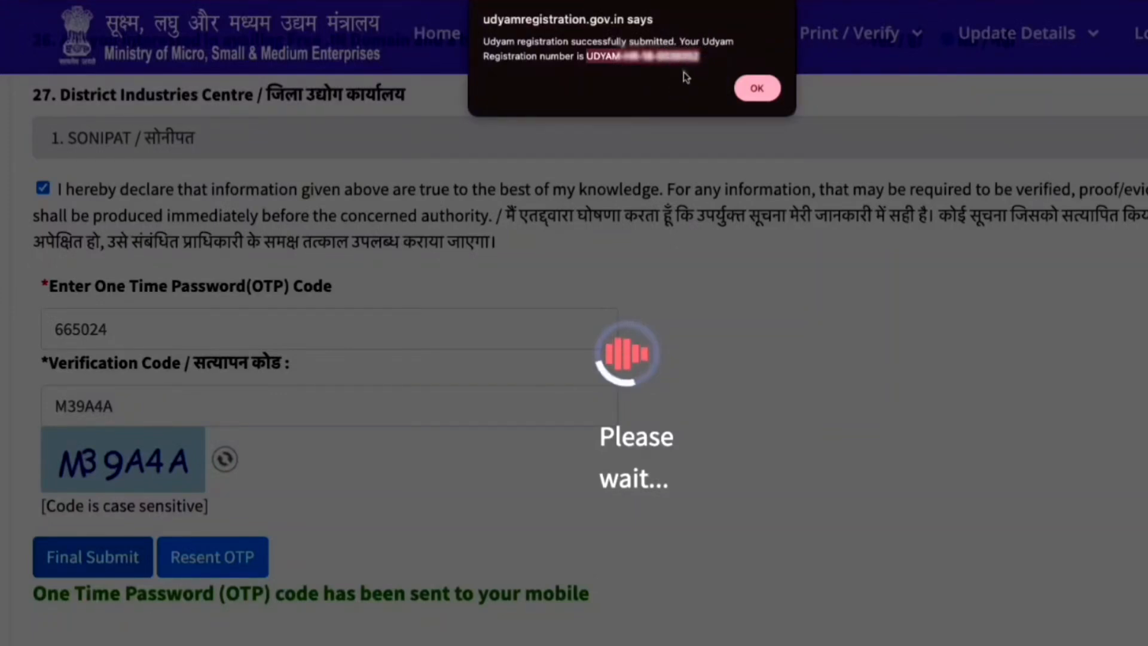
click(765, 93)
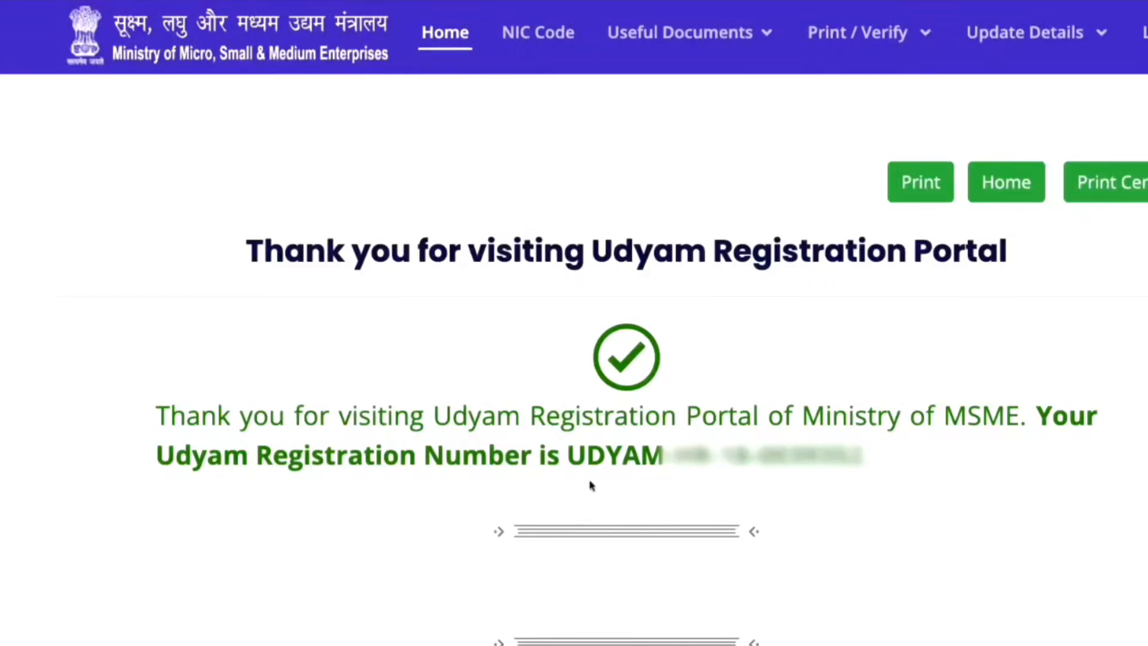
Step: Save the thank-you page with the registration number as a PDF on the Desktop
drag(571, 455, 747, 458)
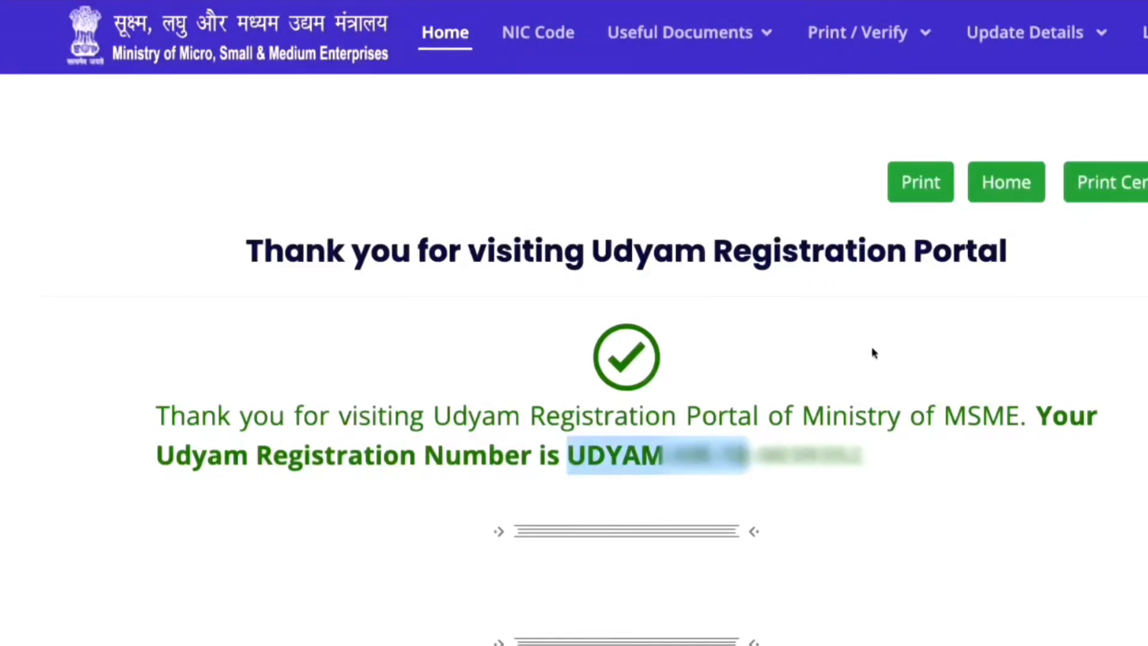
click(926, 195)
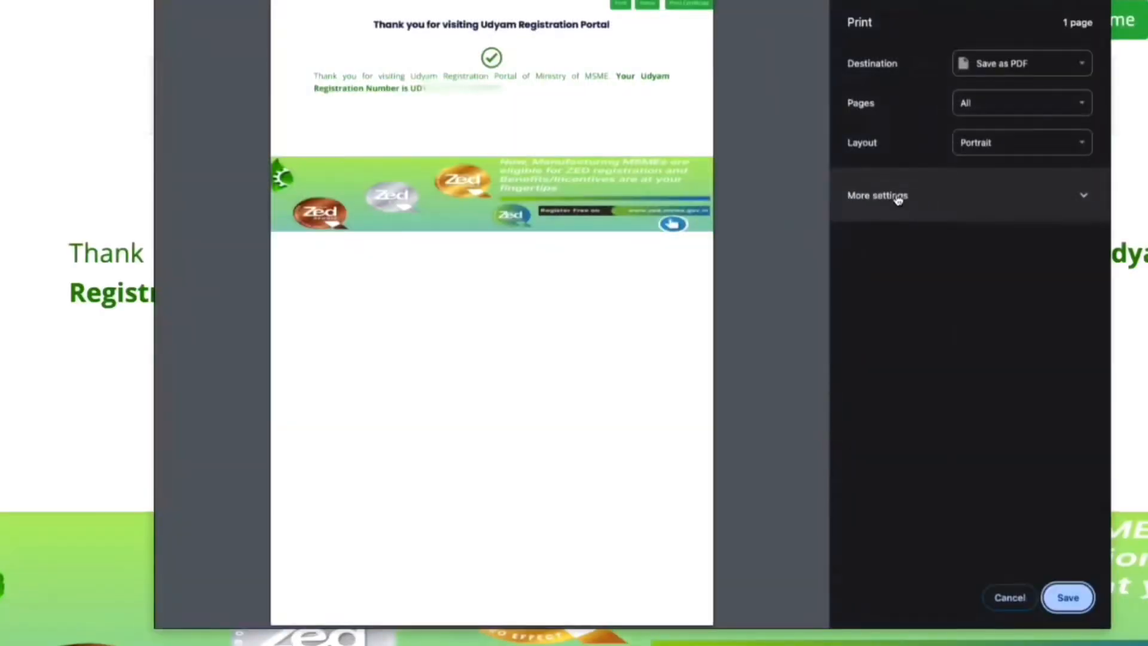
click(1067, 598)
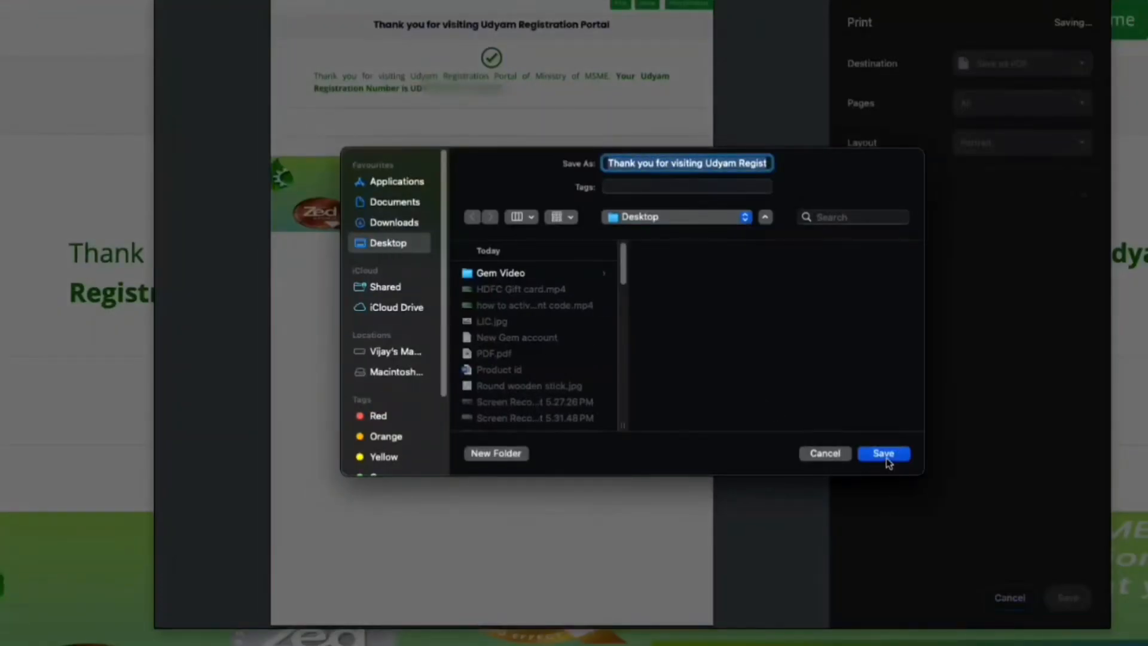
click(885, 456)
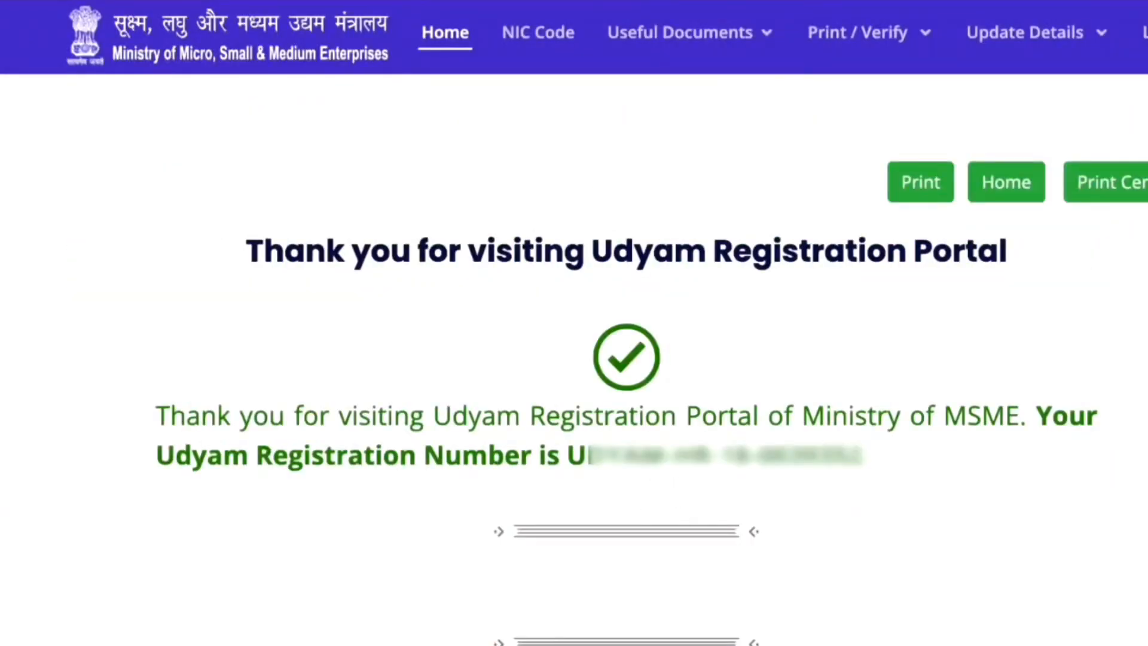
Step: Copy the full registration number and go to the Print Certificate page
drag(568, 457, 873, 458)
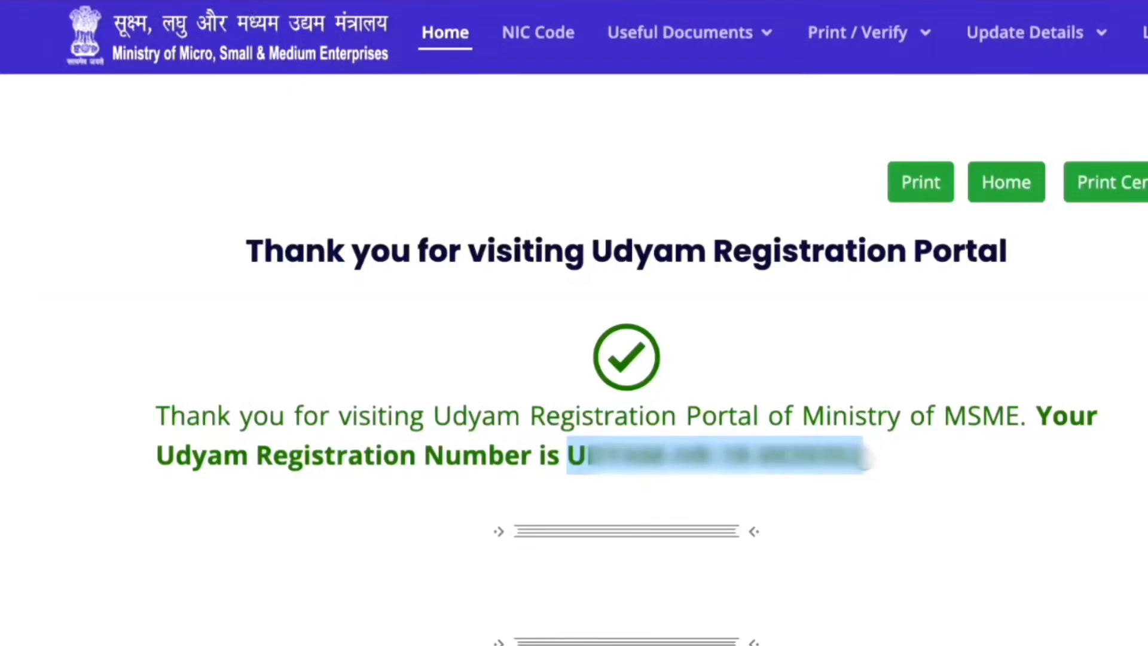
right_click(794, 448)
click(799, 485)
click(1141, 190)
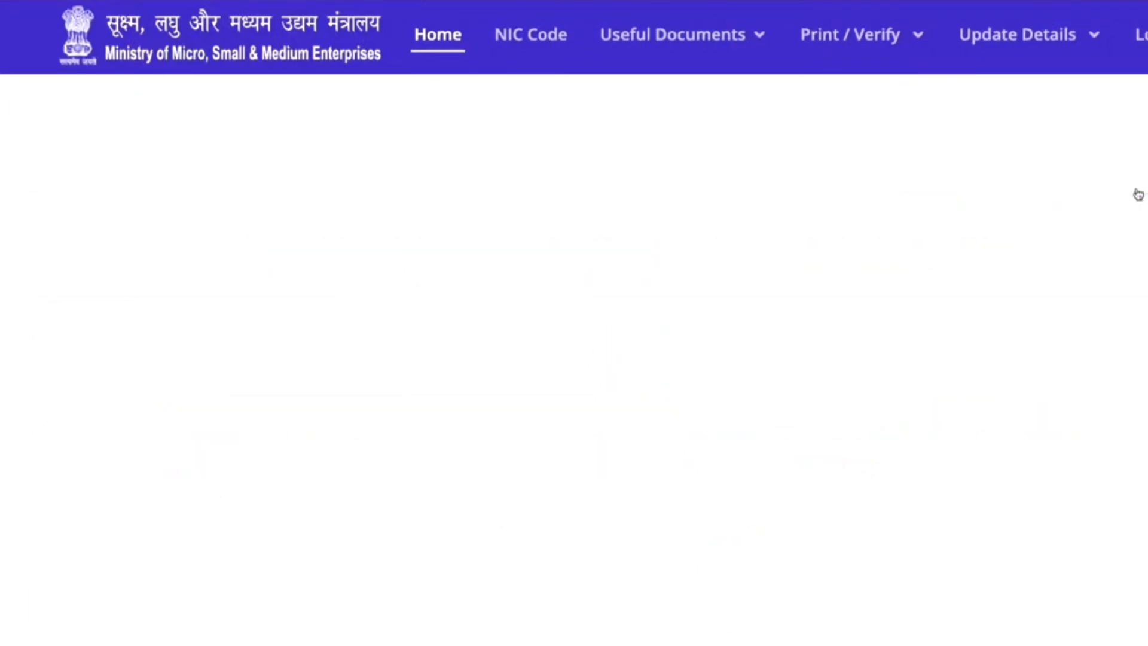
Step: Paste the registration number and enter the registered mobile number
click(117, 318)
right_click(117, 318)
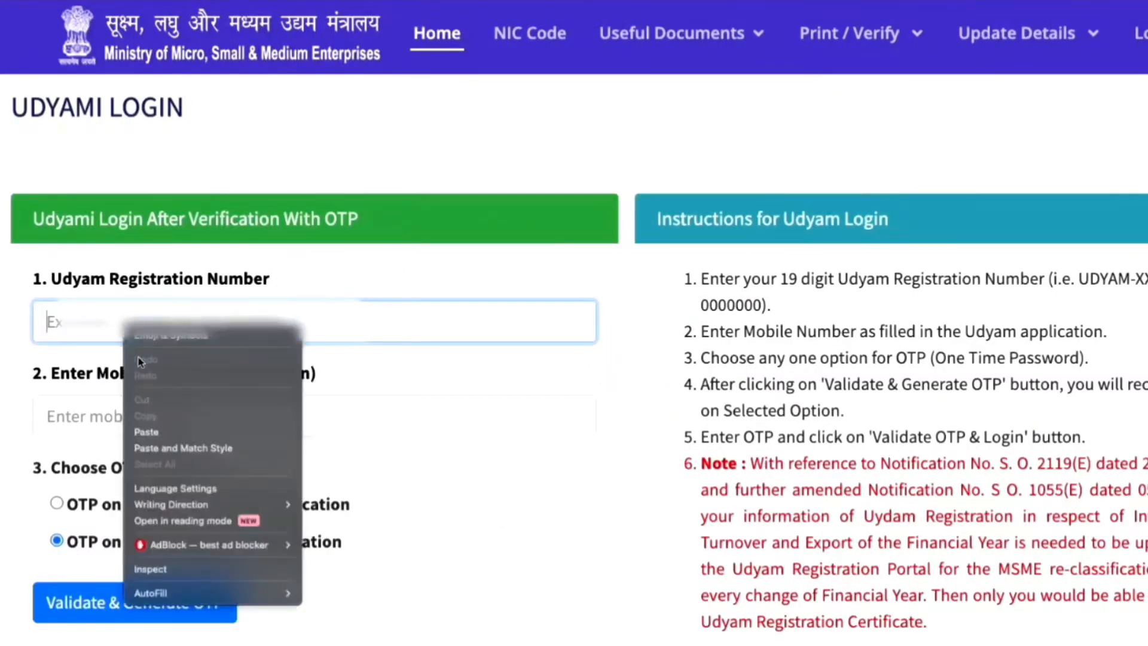
click(174, 430)
click(126, 422)
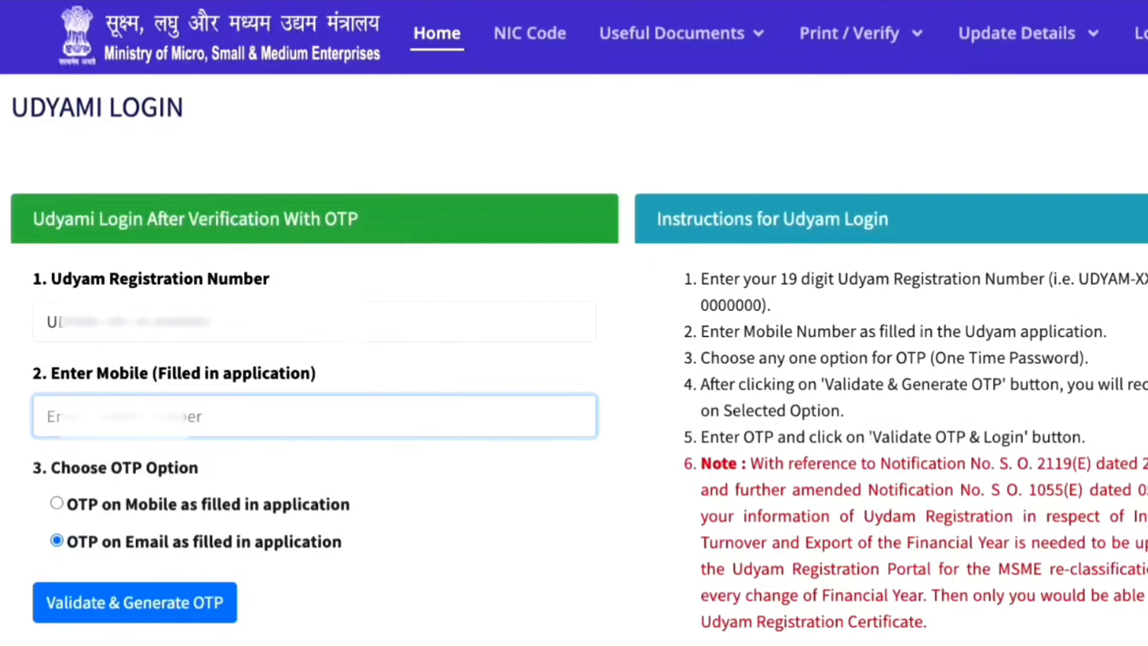
key(super+v)
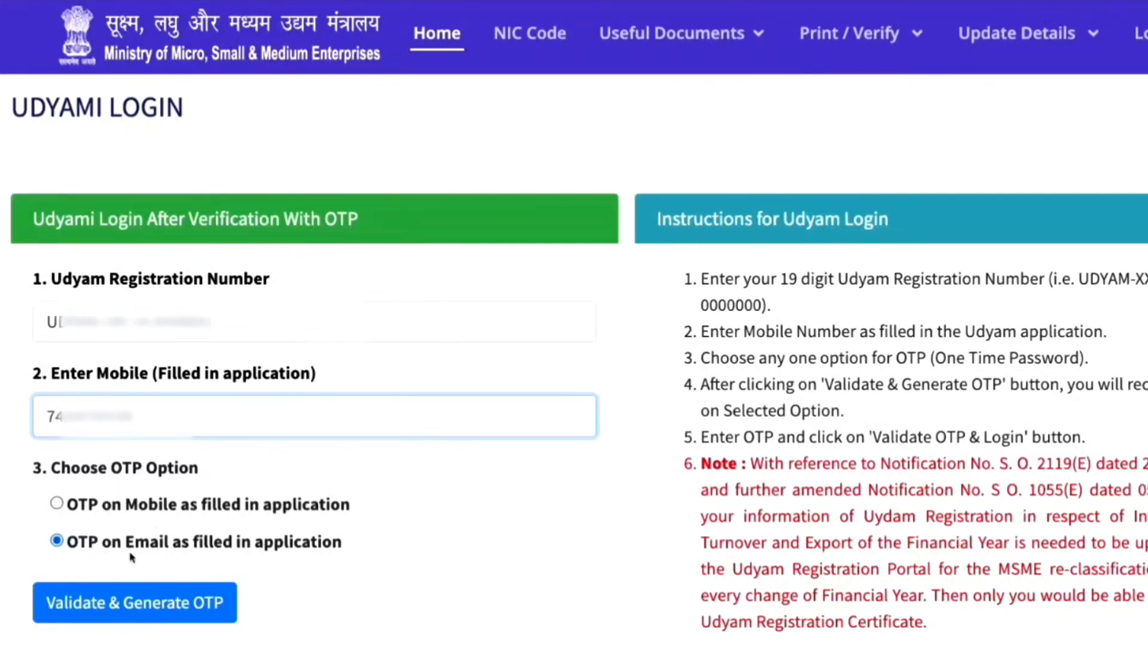
drag(125, 544, 230, 545)
drag(122, 507, 179, 507)
Step: Request an OTP on mobile, enter it, and validate to log in
click(65, 503)
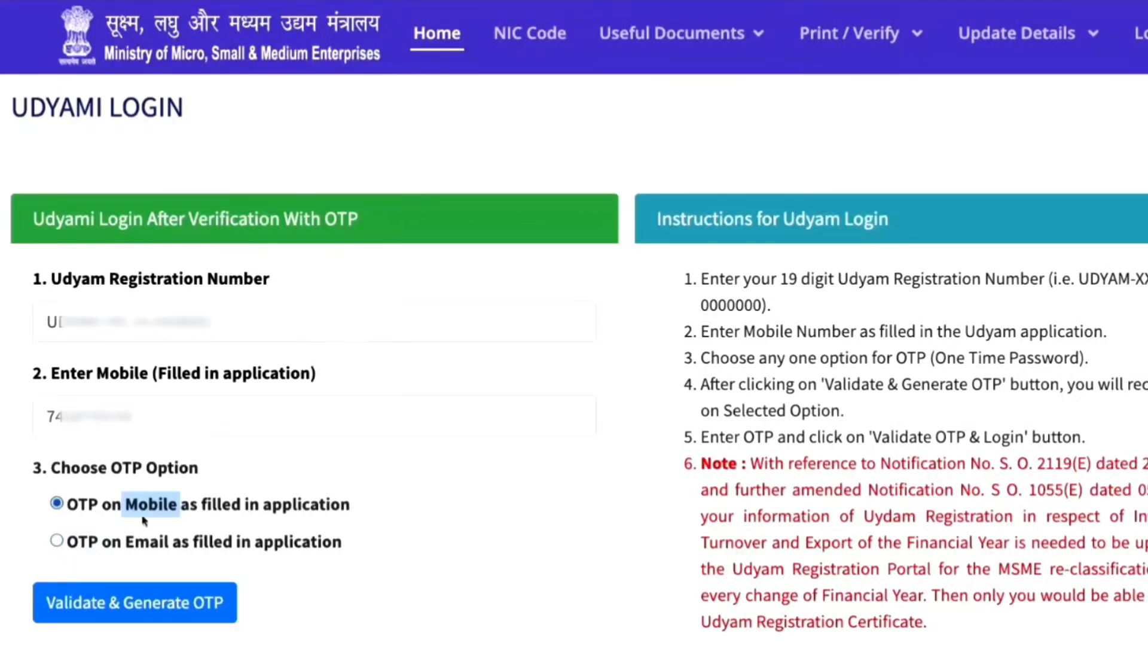
click(157, 608)
scroll(157, 604, down, 4)
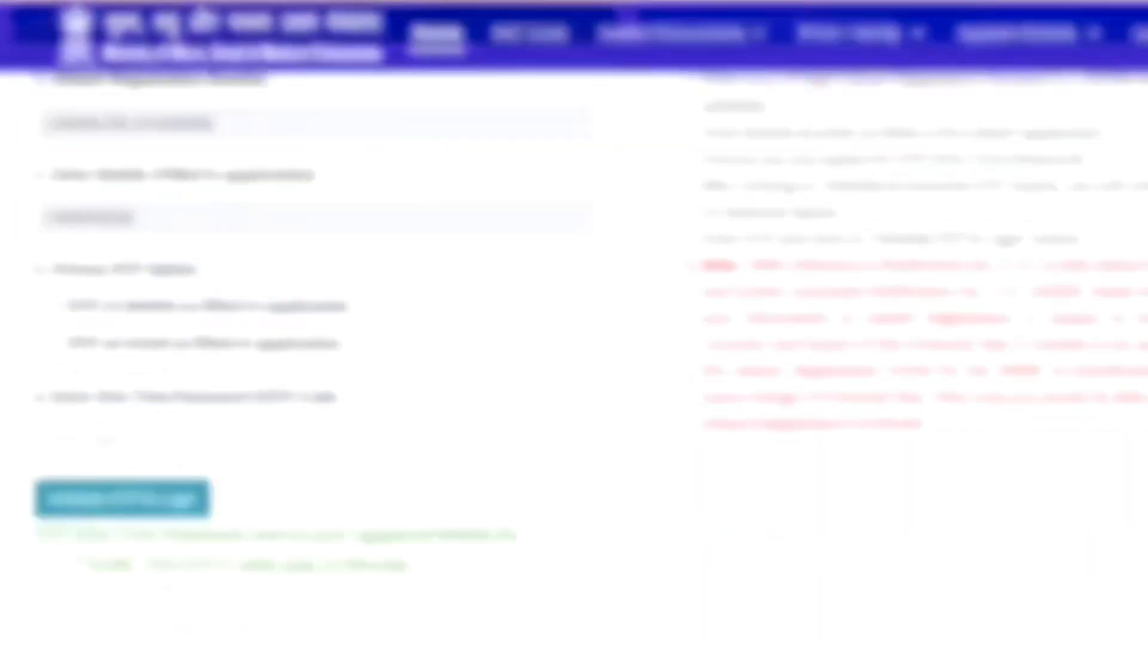
click(154, 364)
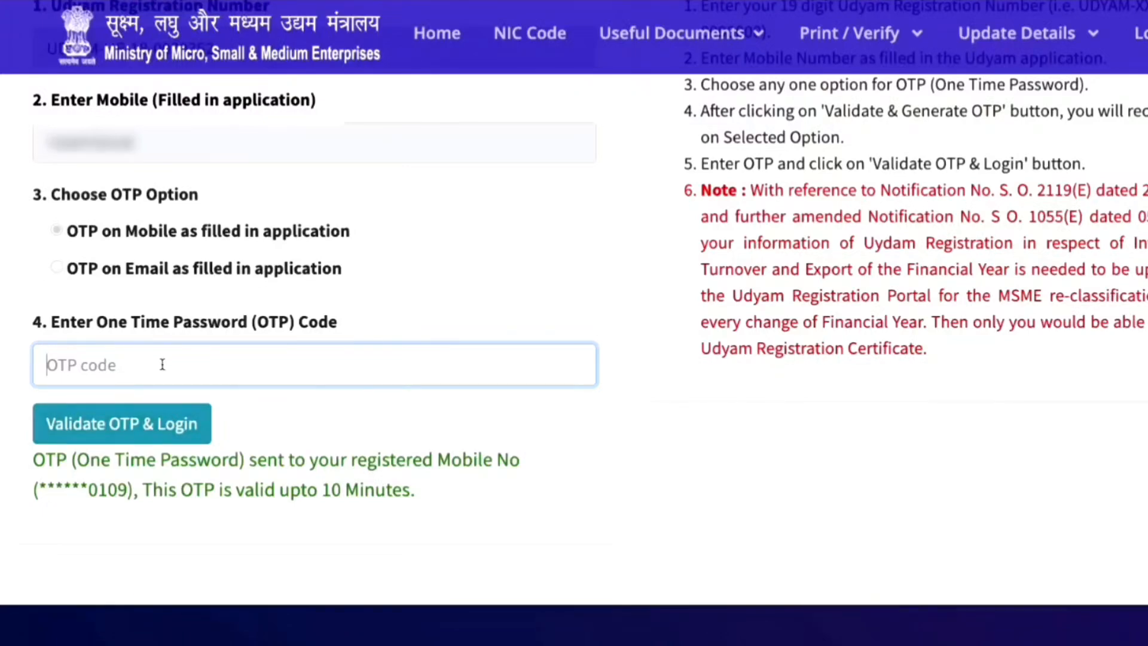
key(ctrl+v)
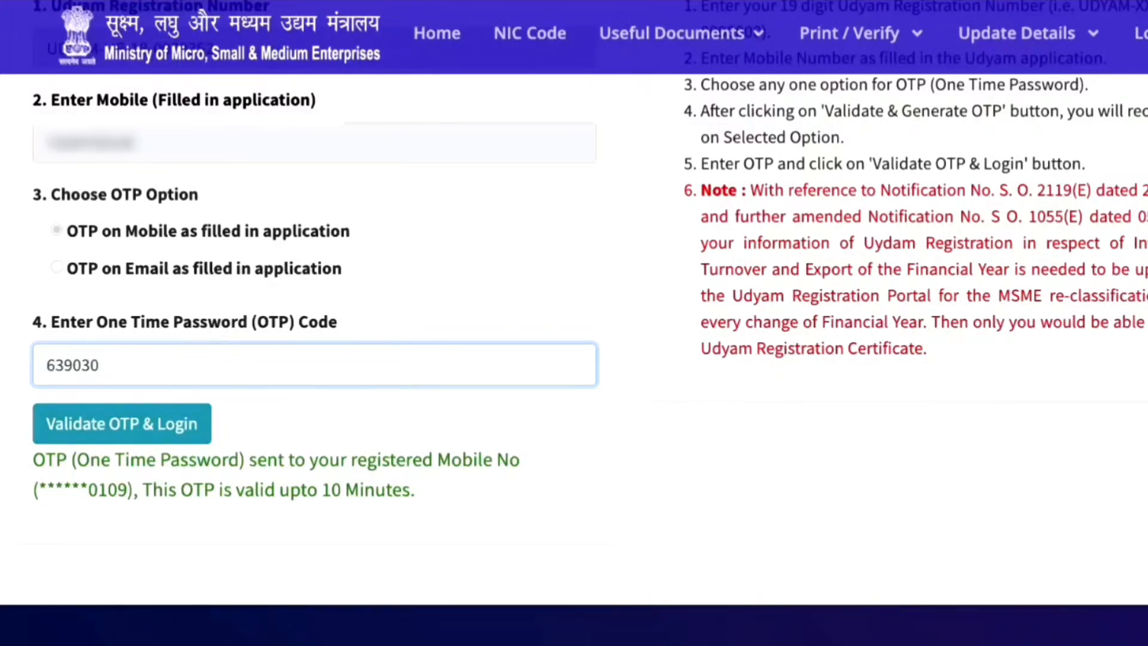
click(140, 433)
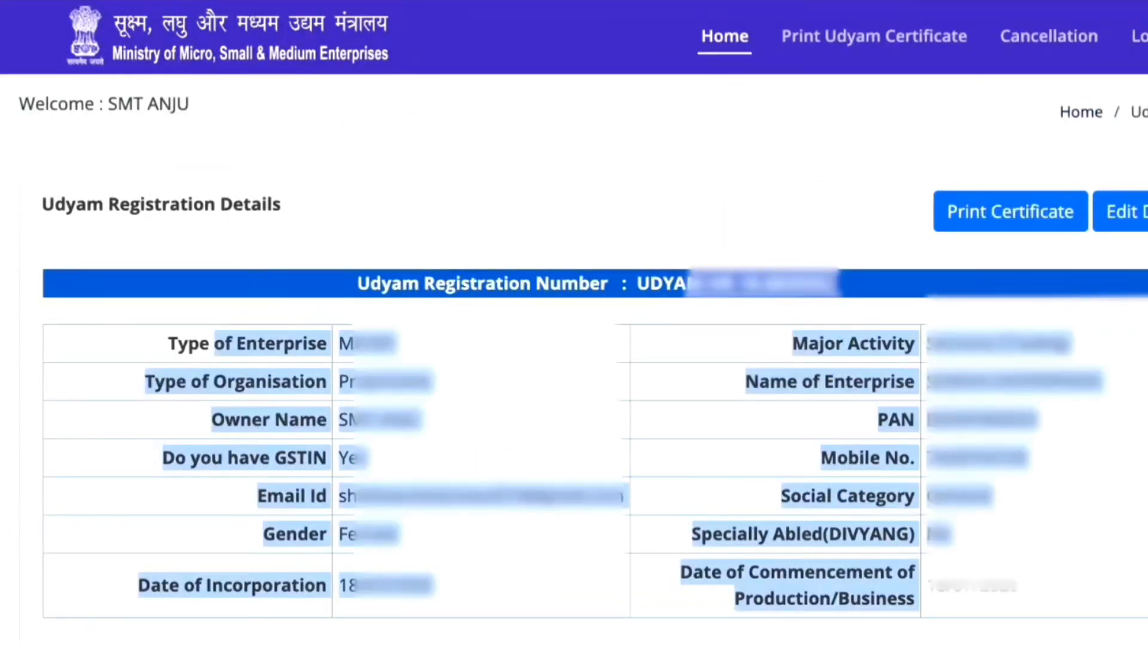
Step: Open the Udyam Registration Certificate
click(990, 225)
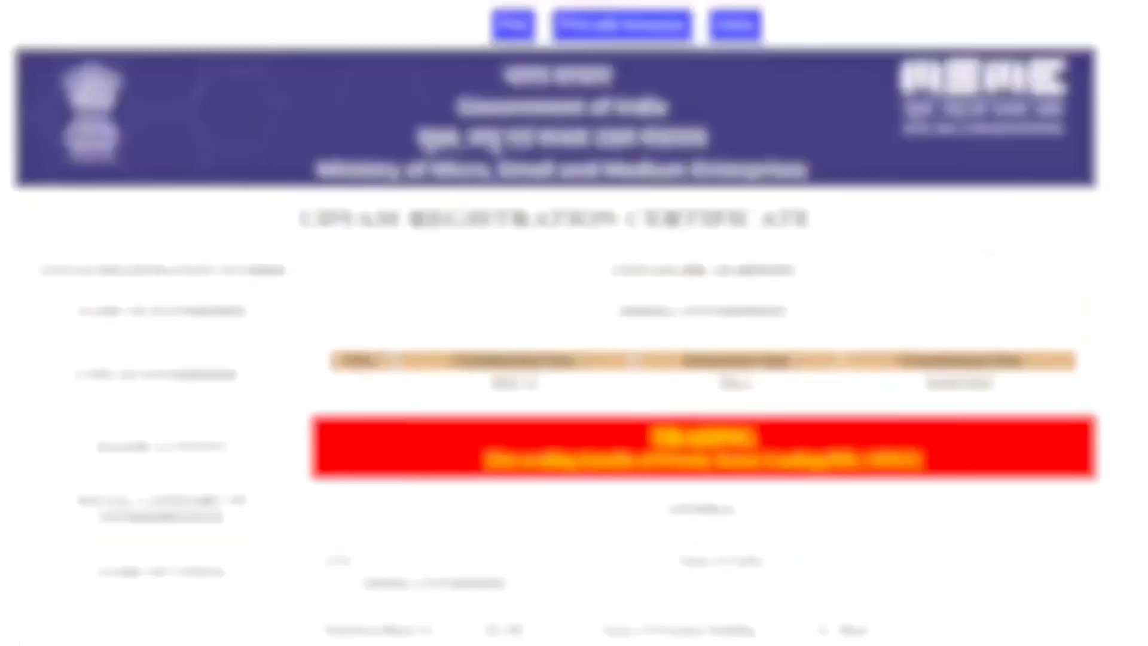
scroll(573, 449, down, 10)
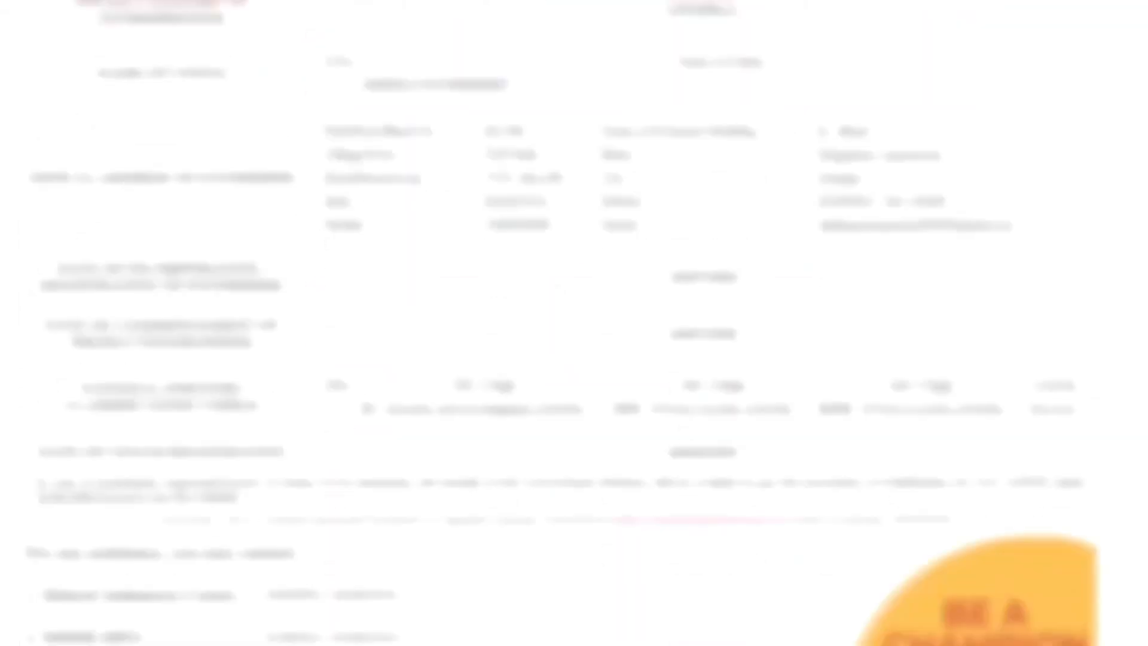
scroll(575, 450, up, 10)
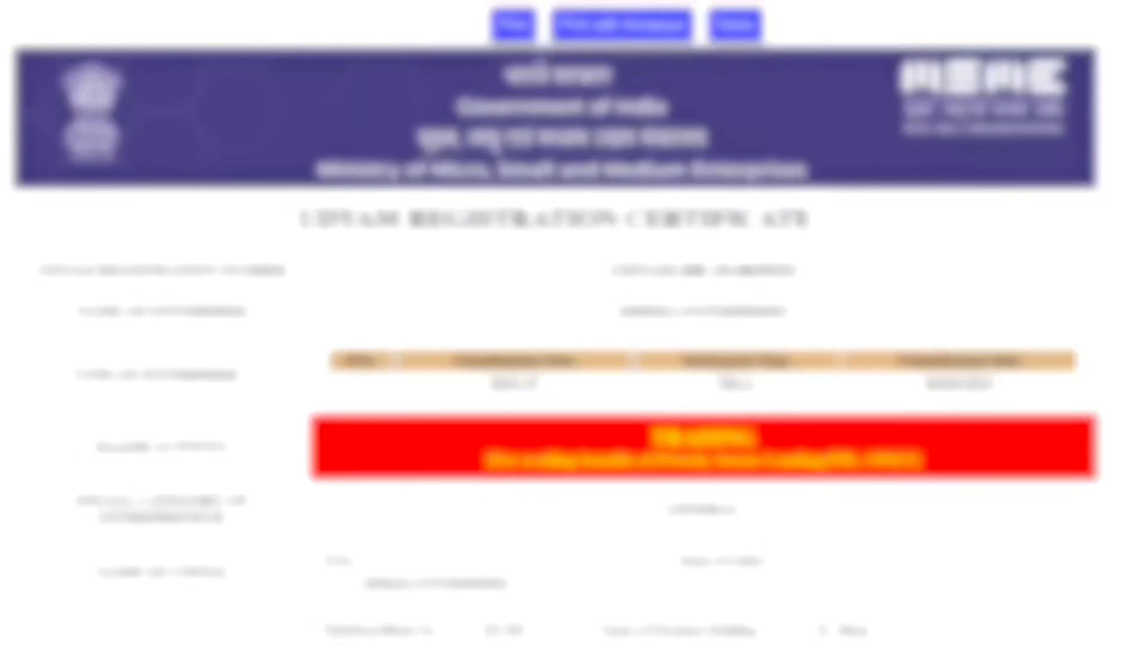
Step: Print the certificate with the Save as PDF destination and save the file
click(513, 25)
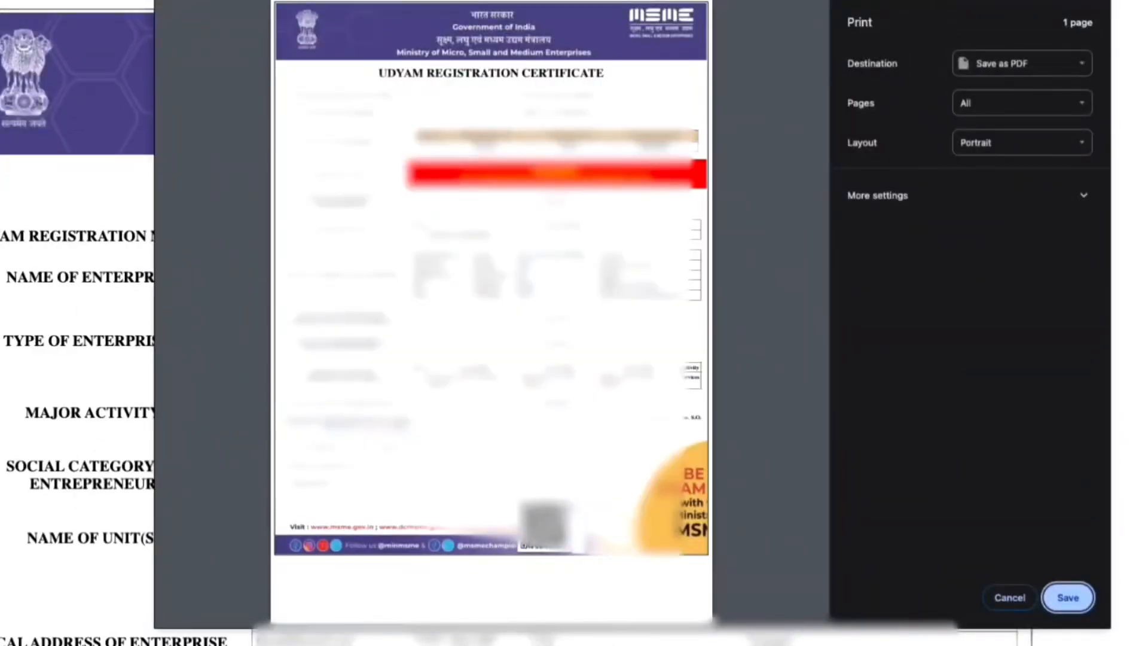
click(1016, 64)
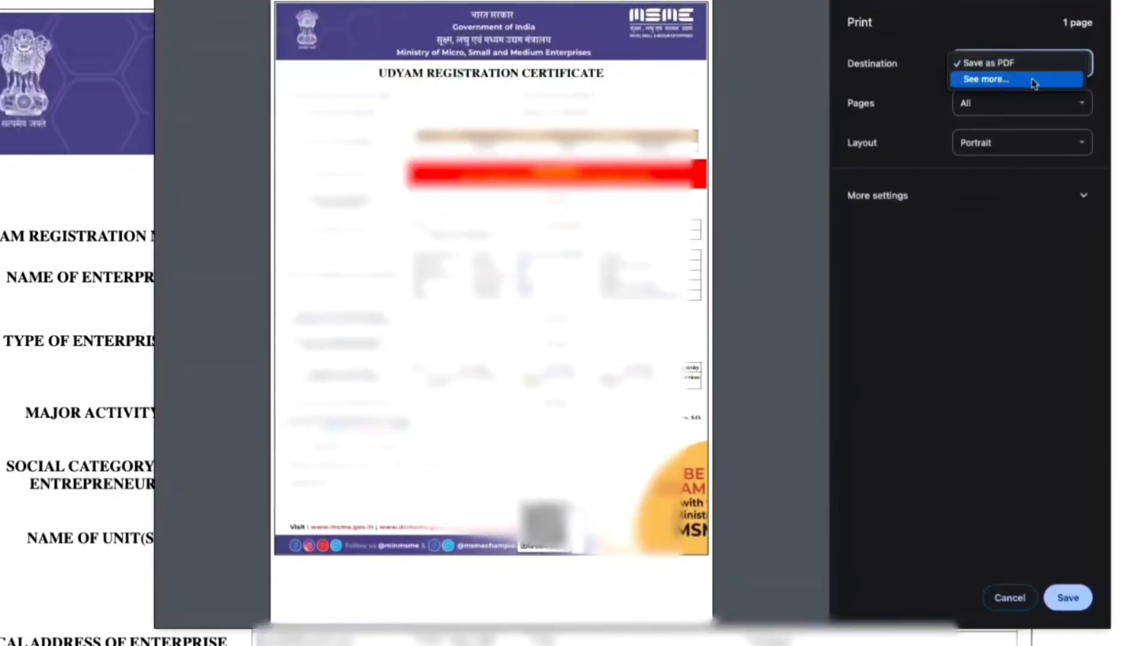
click(980, 251)
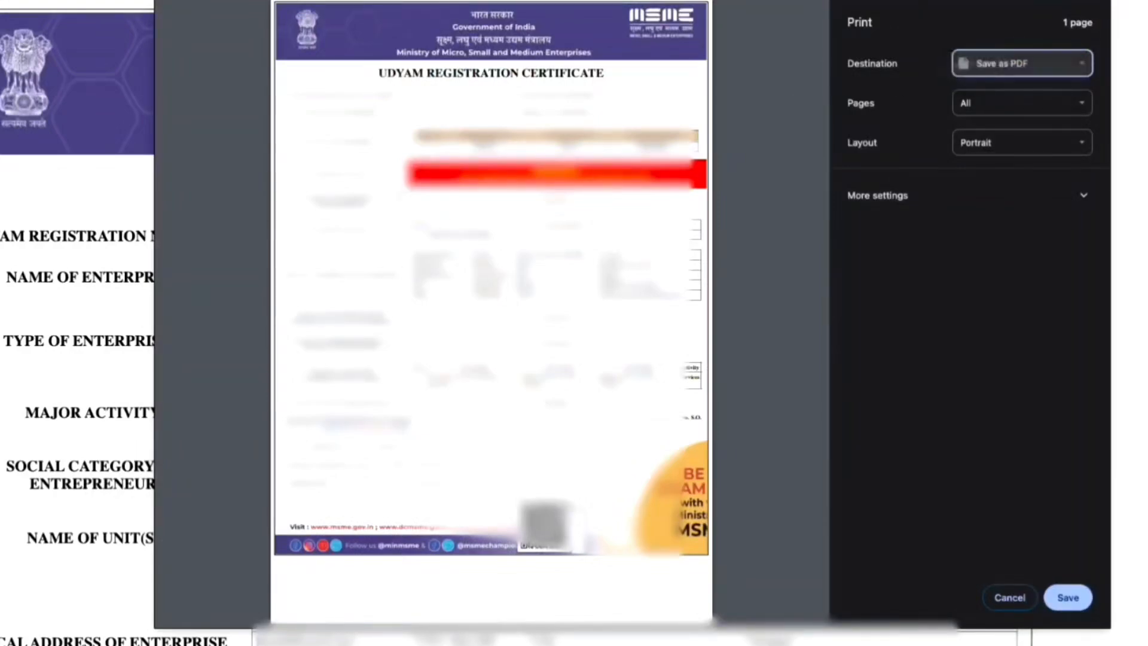
click(981, 251)
click(1005, 60)
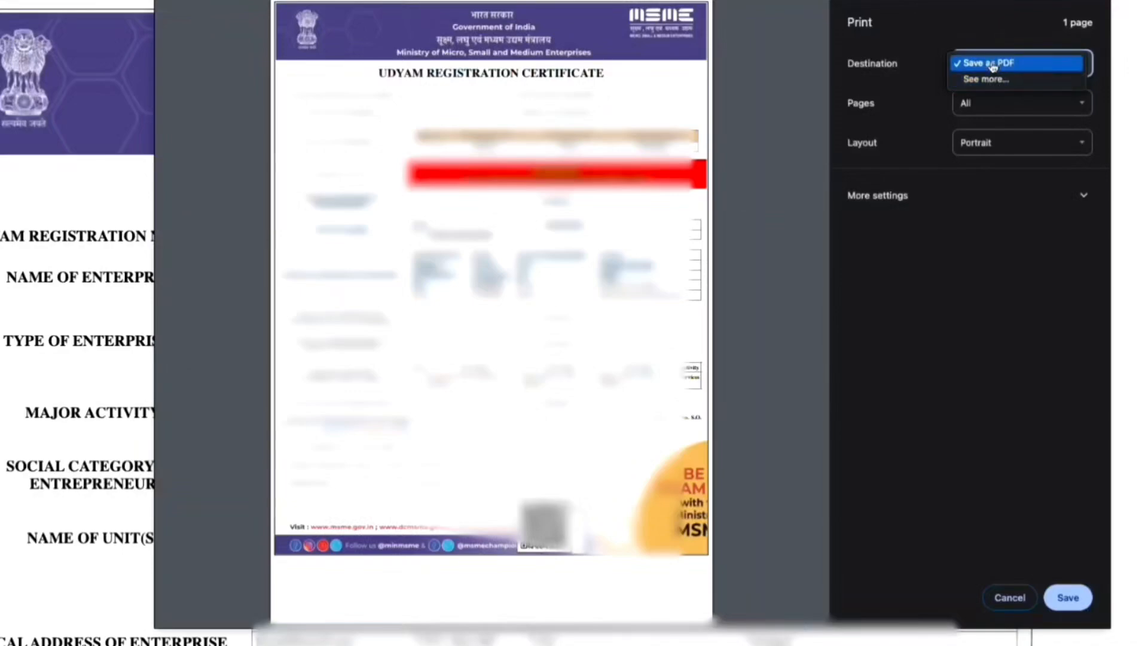
click(993, 63)
click(1067, 598)
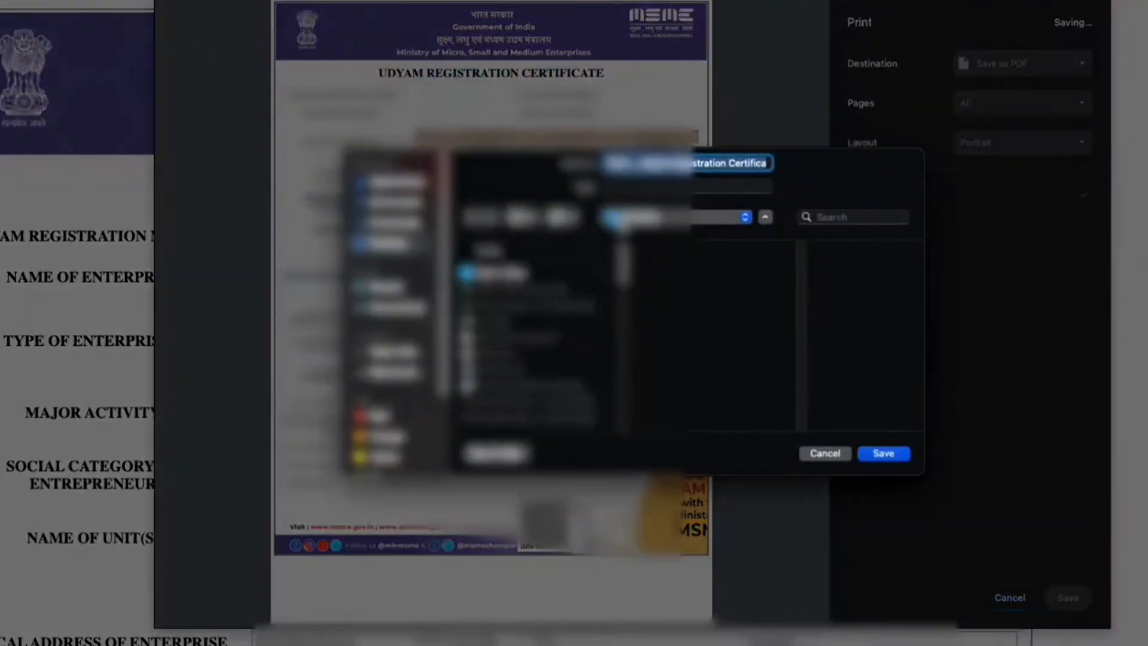
click(884, 453)
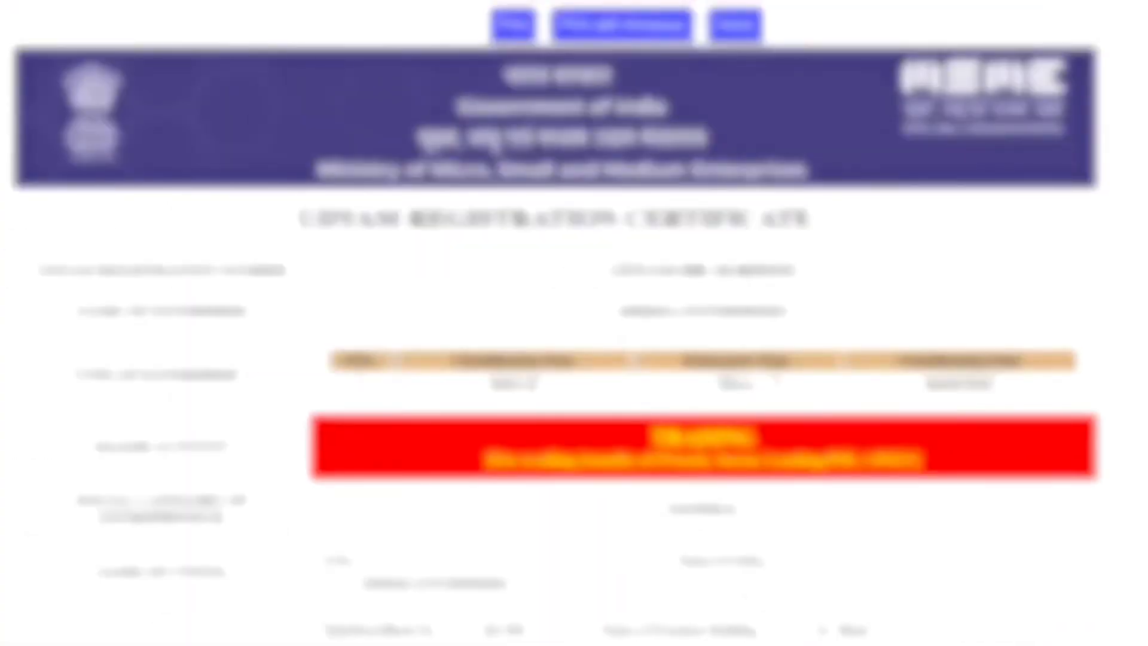